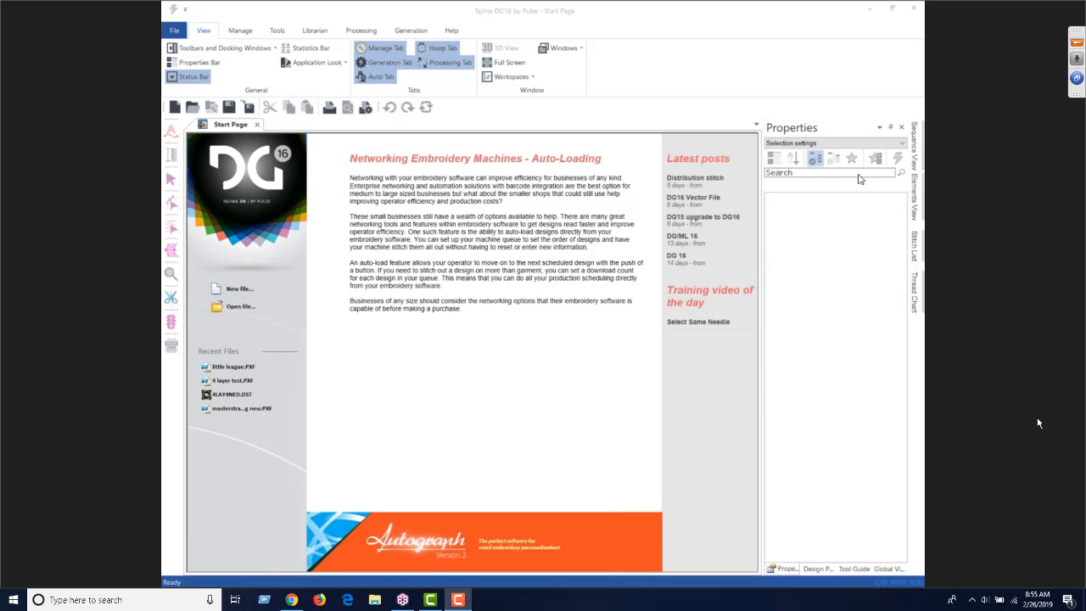
- Set the Properties pane to auto-hide and pin it open again
left_click(891, 129)
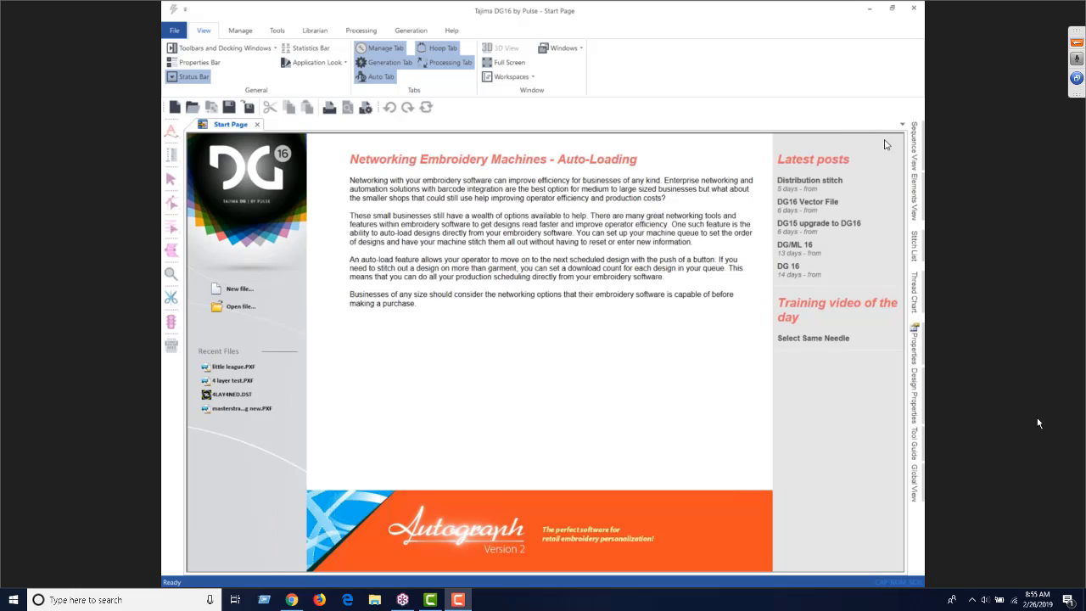
mouse_move(911, 147)
mouse_move(914, 339)
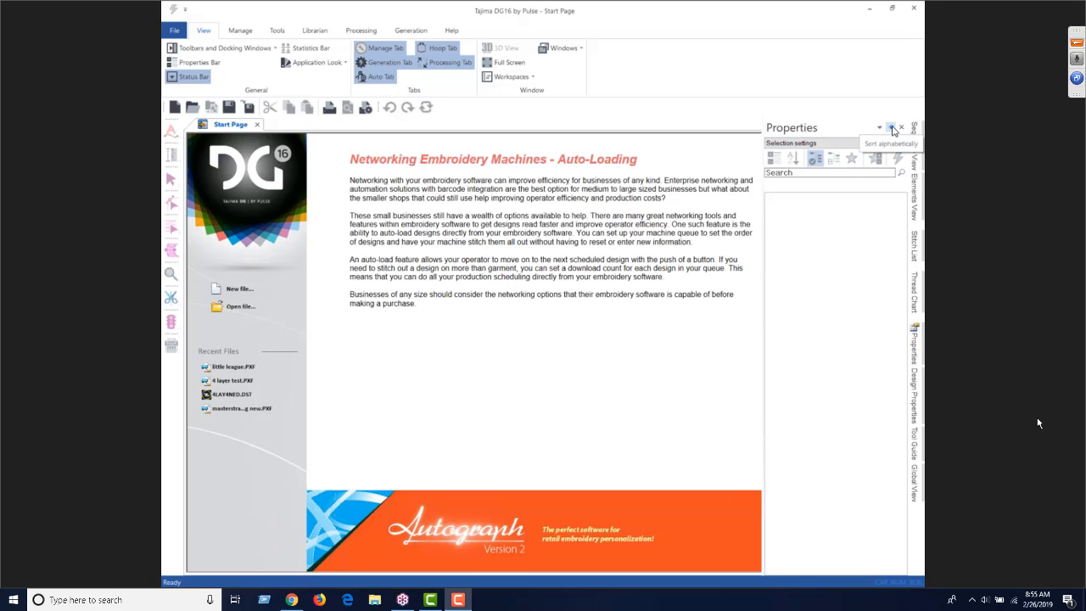
left_click(892, 129)
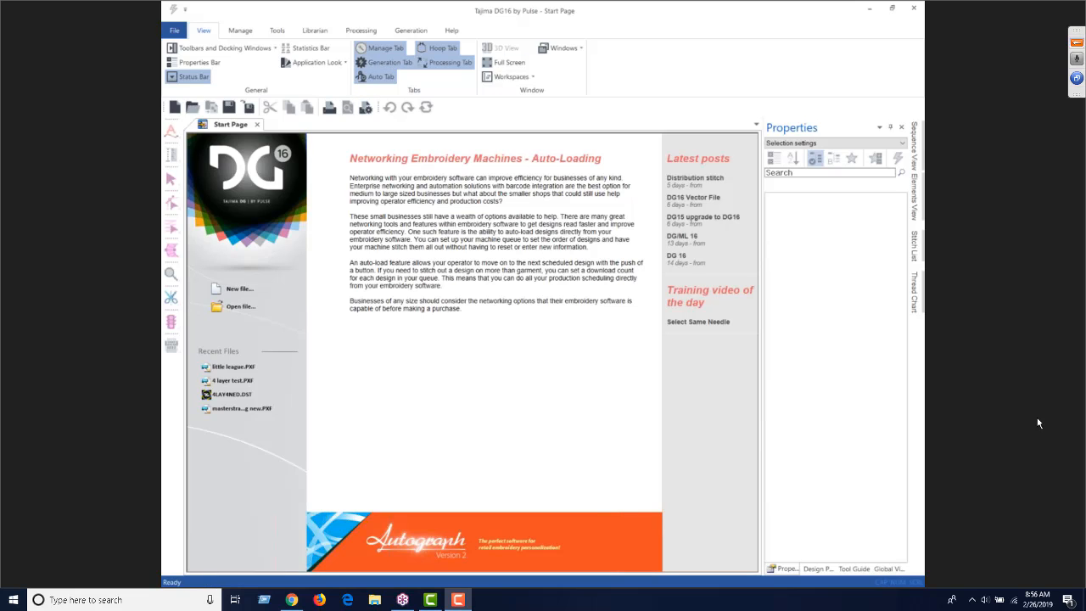
left_click(1039, 423)
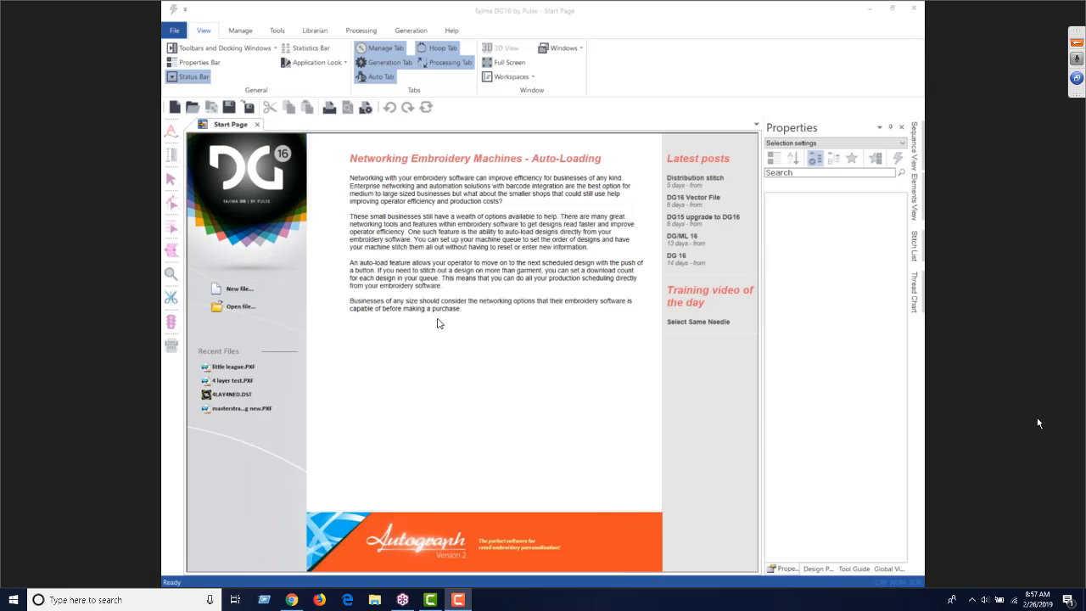
- Create a new embroidery design with the New Design Wizard, using the T-Shirt recipe and leaving the remaining wizard settings at their defaults
left_click(253, 291)
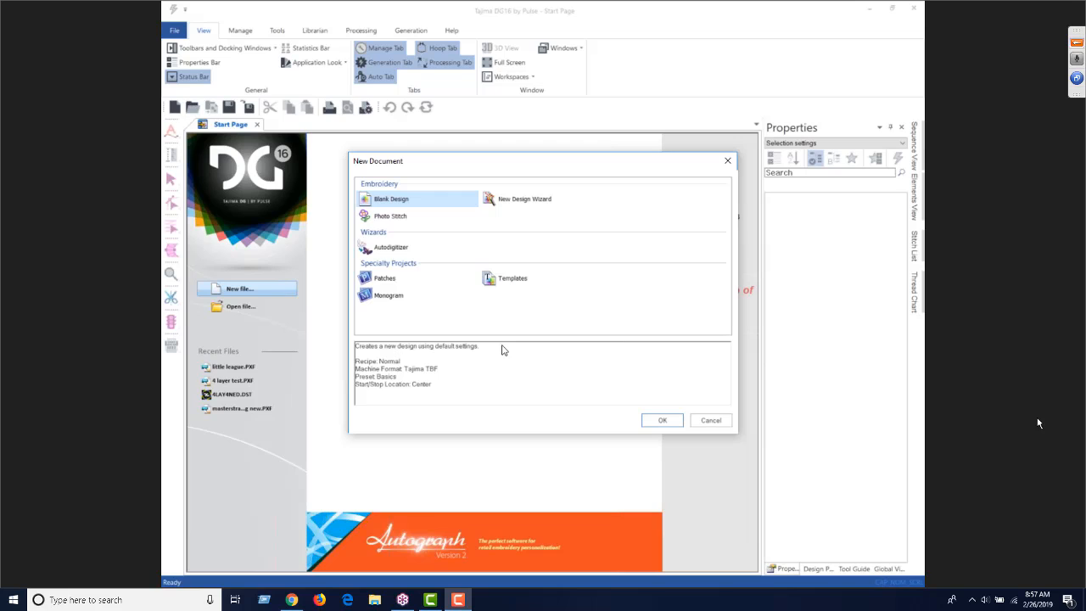
left_click(533, 205)
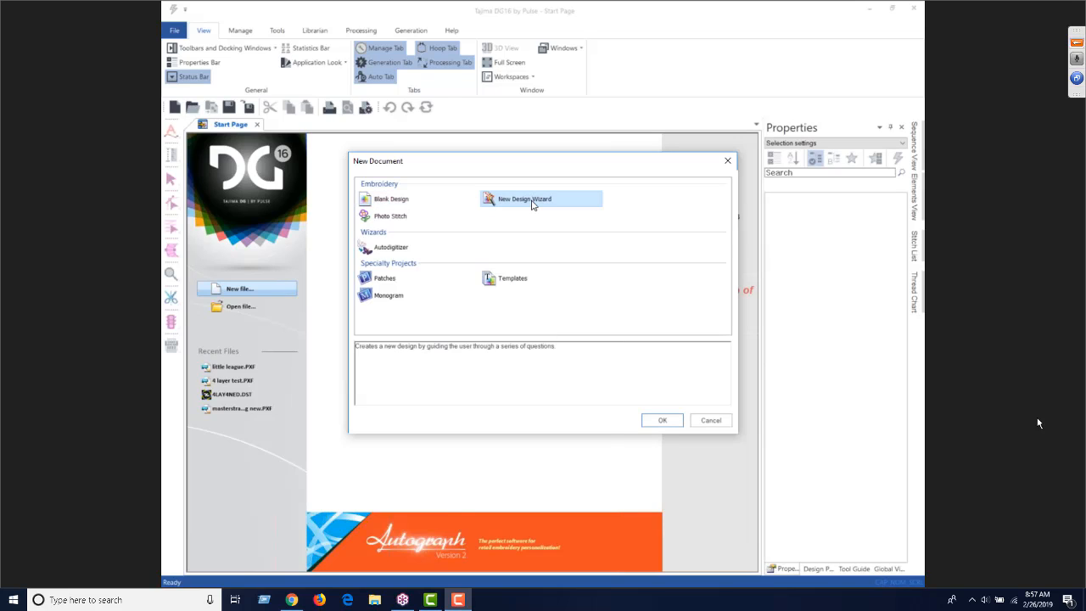
left_click(649, 419)
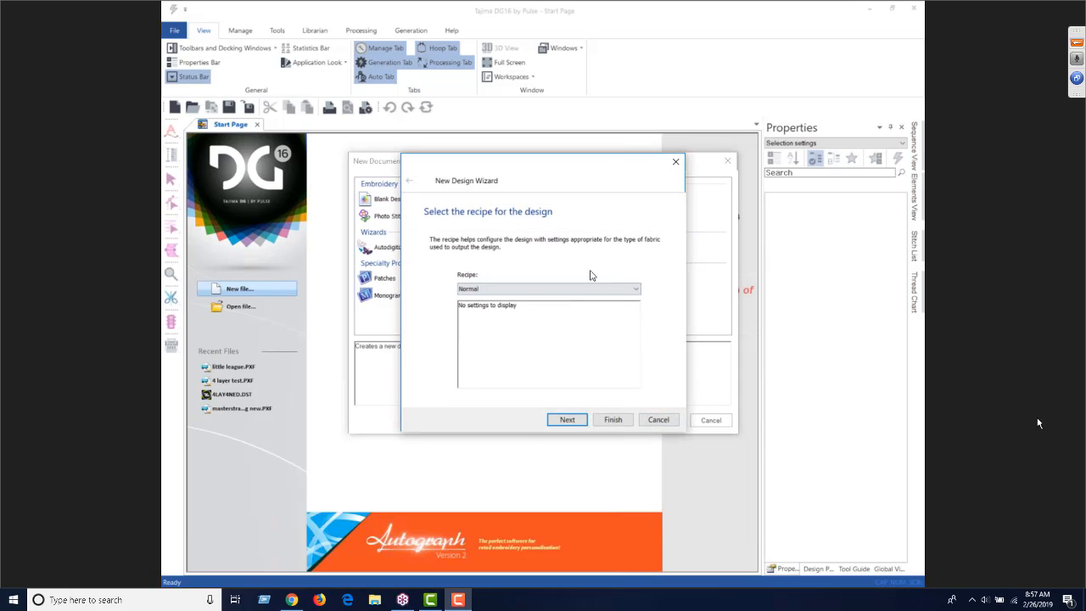
left_click(635, 290)
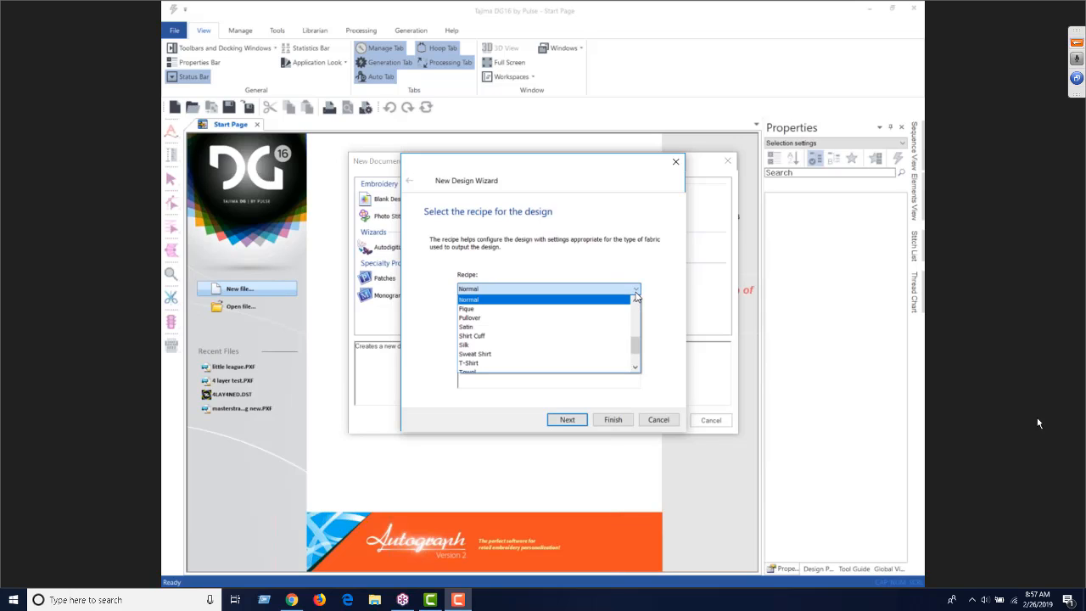
mouse_move(636, 345)
left_mouse_down()
mouse_move(638, 310)
mouse_move(638, 348)
left_mouse_up()
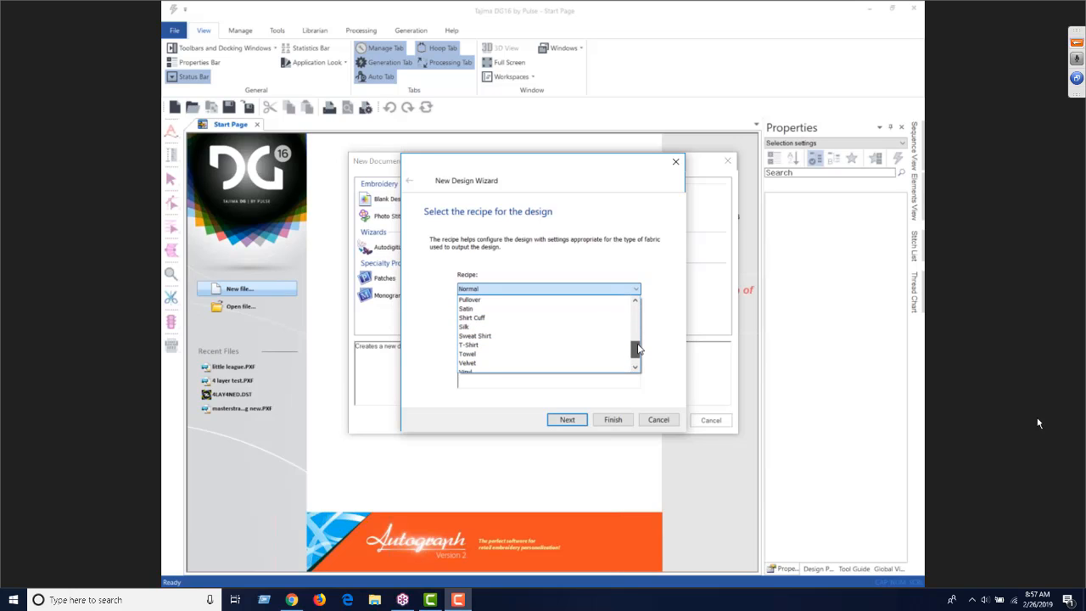
left_click(530, 348)
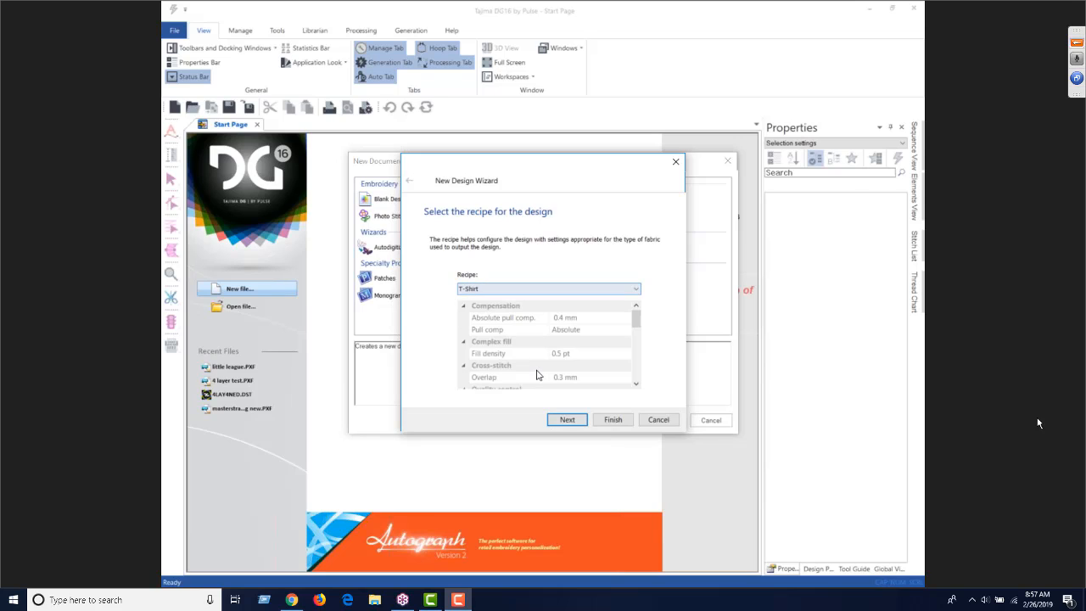
mouse_move(639, 321)
left_mouse_down()
mouse_move(638, 378)
mouse_move(637, 316)
left_mouse_up()
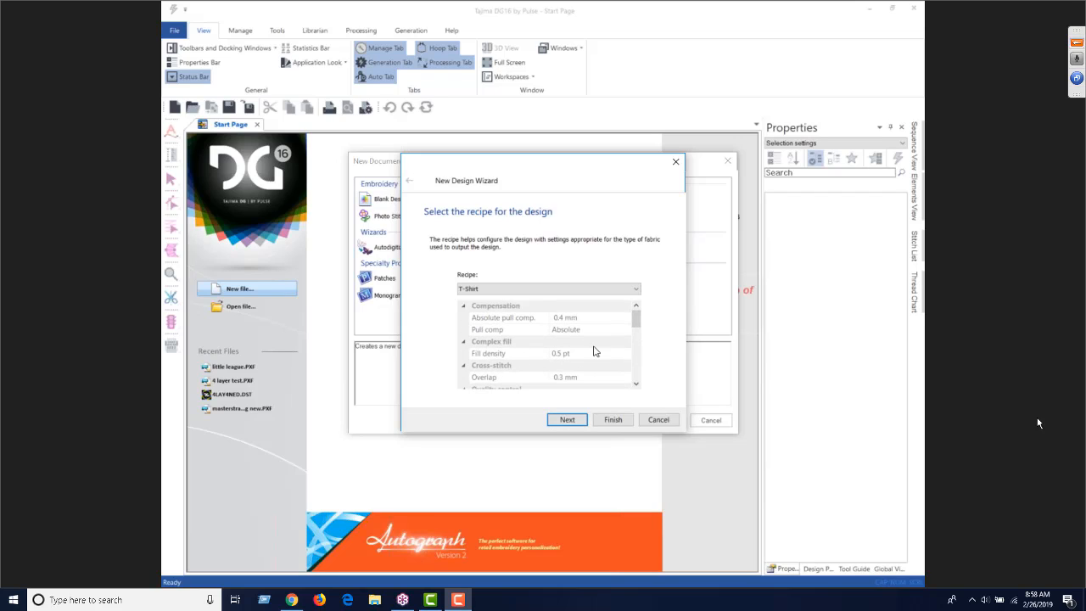
mouse_move(637, 318)
left_mouse_down()
mouse_move(638, 371)
mouse_move(636, 315)
left_mouse_up()
left_click(626, 421)
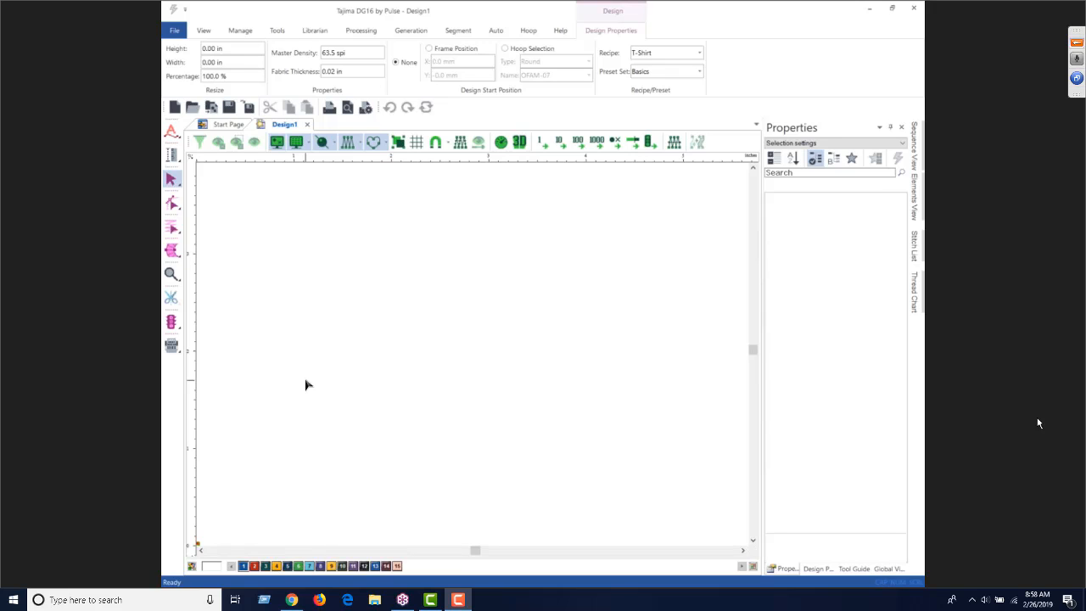
- Review the Units, Thread Charts and Text pages of the User Settings, and close them without changes
left_click(276, 33)
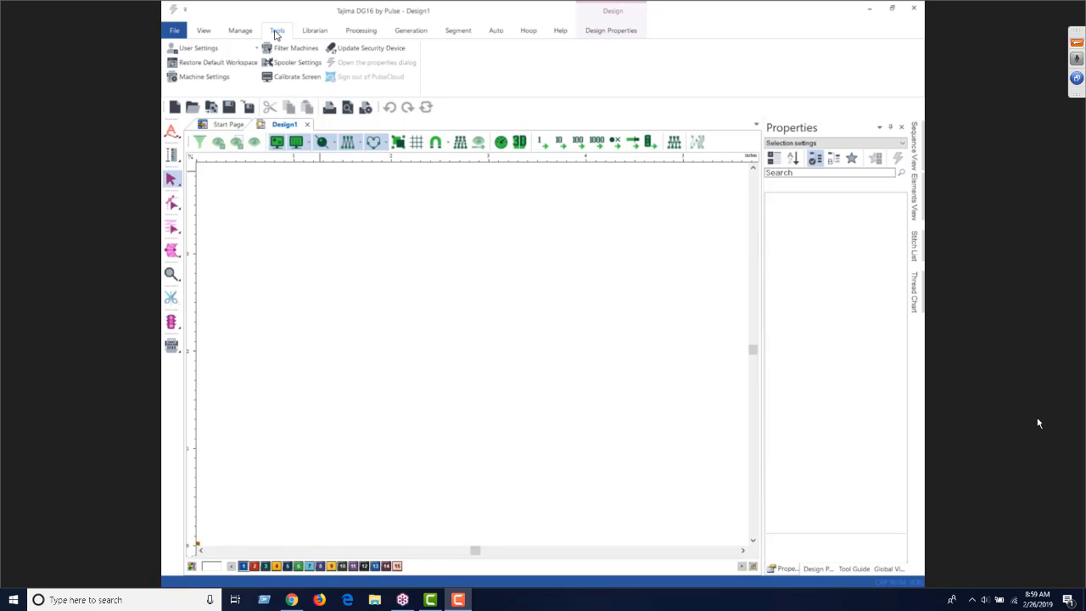
left_click(209, 51)
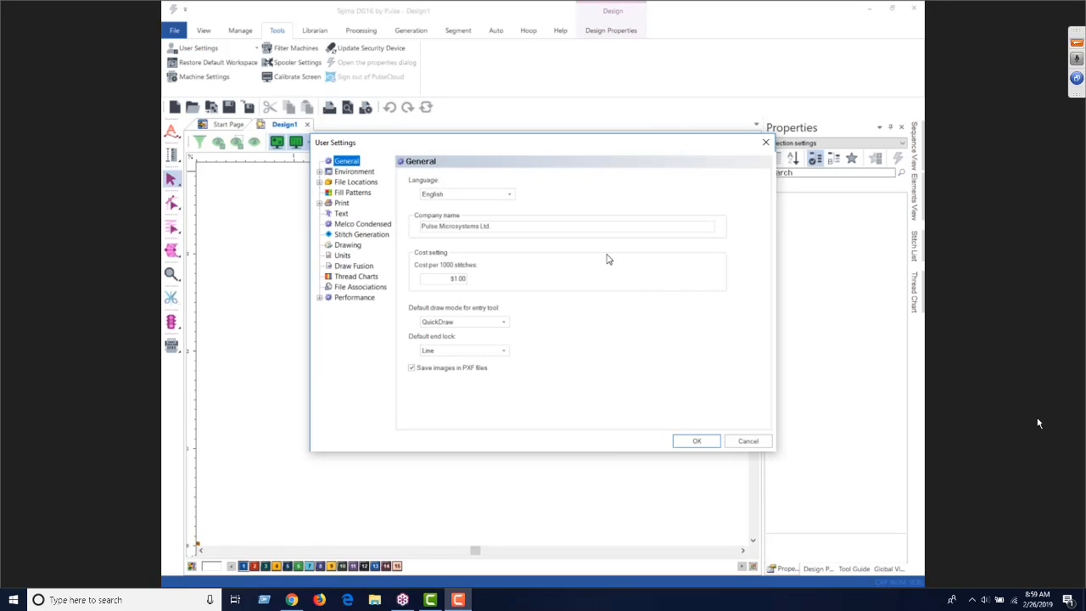
left_click(342, 257)
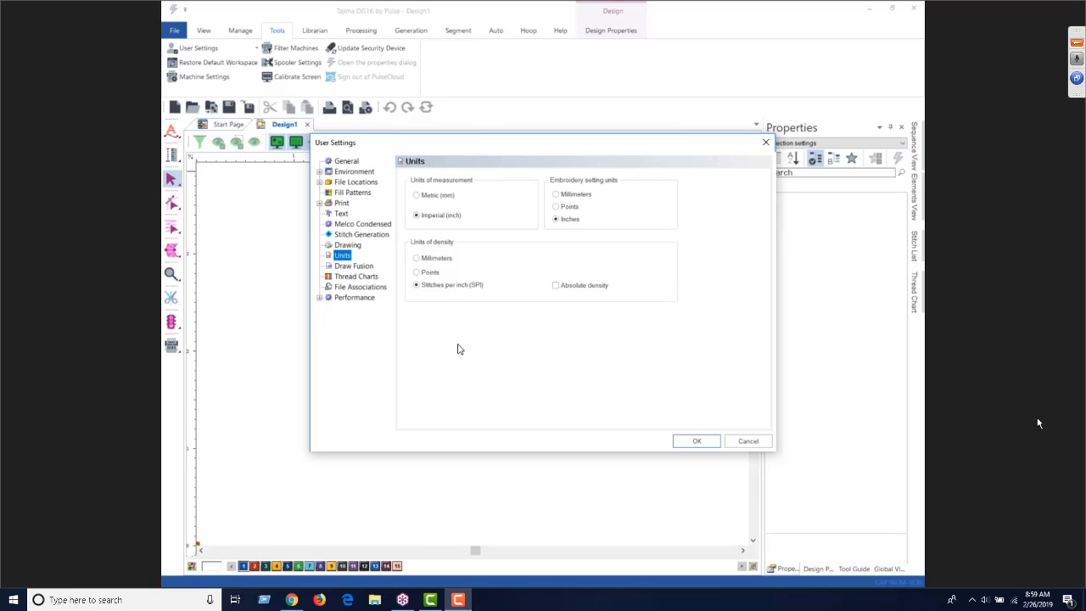
left_click(372, 282)
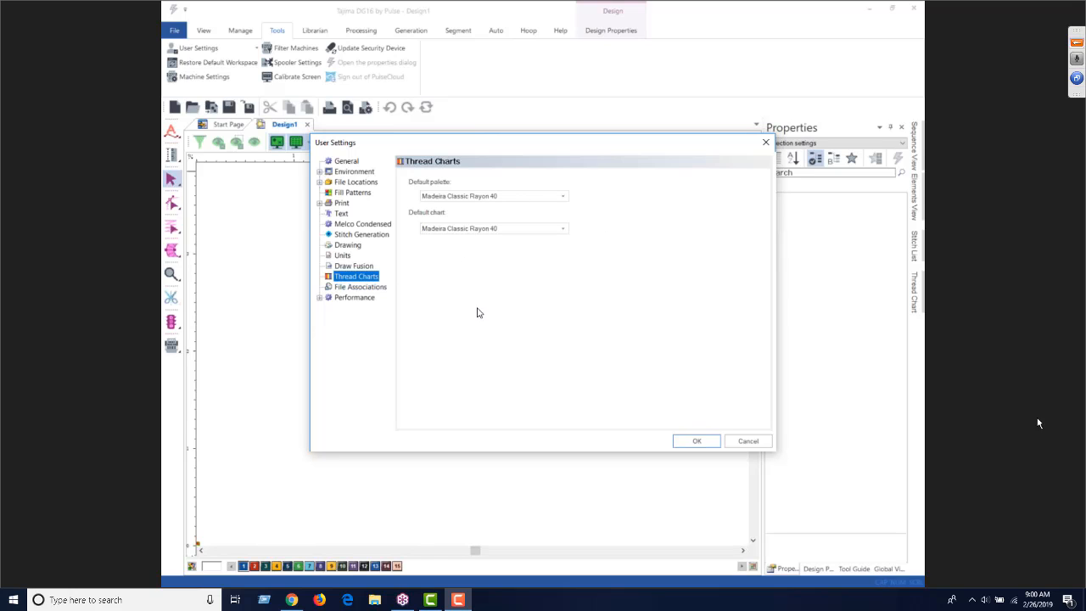
left_click(340, 215)
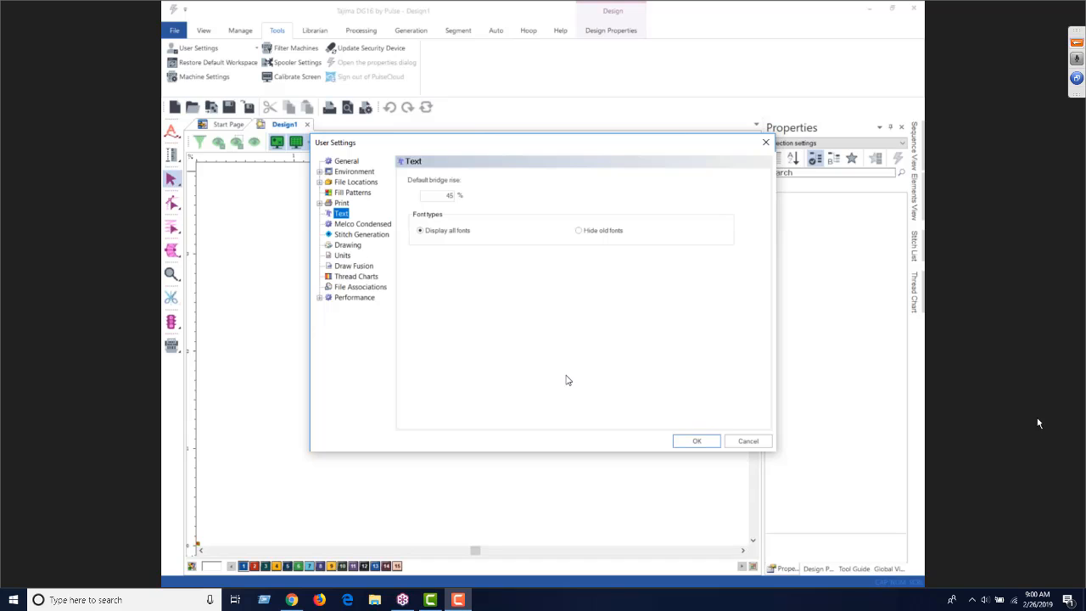
left_click(740, 441)
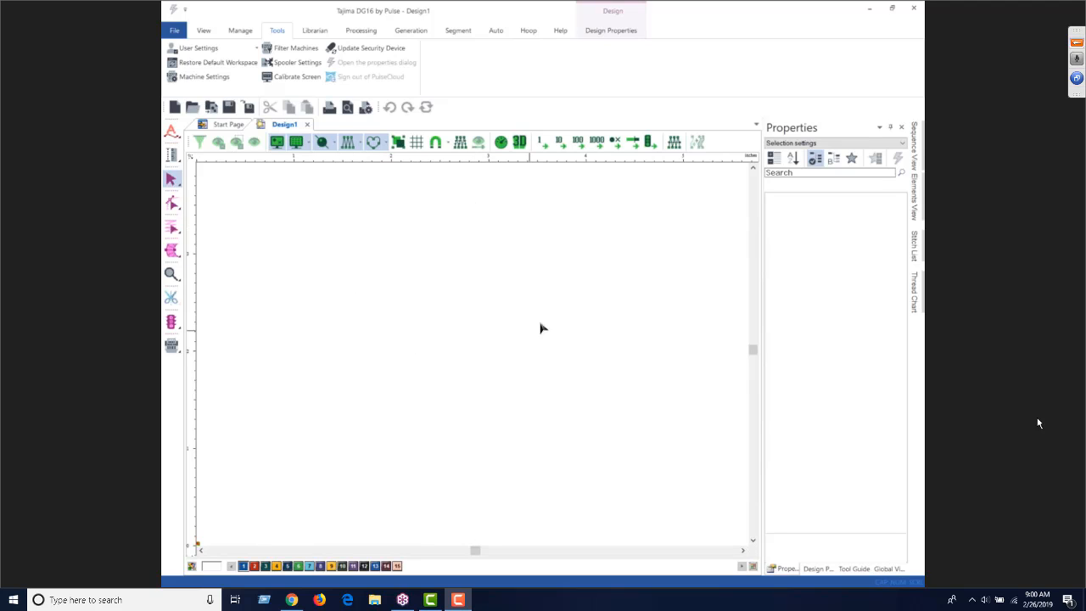
- Show the design grid, inspect its Grid Settings without changing them, and hide the grid again
left_click(416, 145)
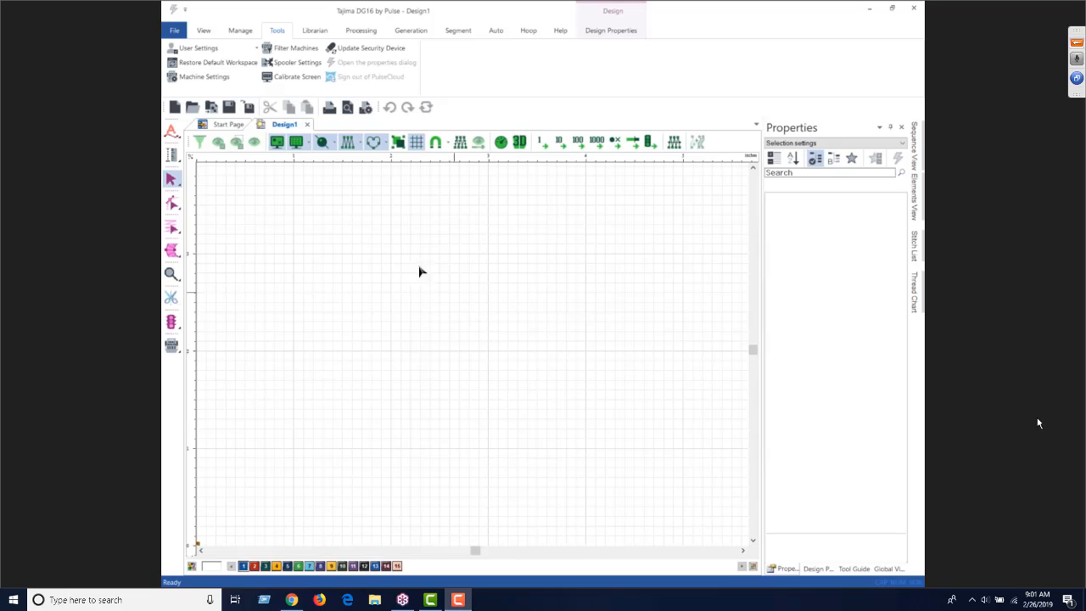
double_click(191, 339)
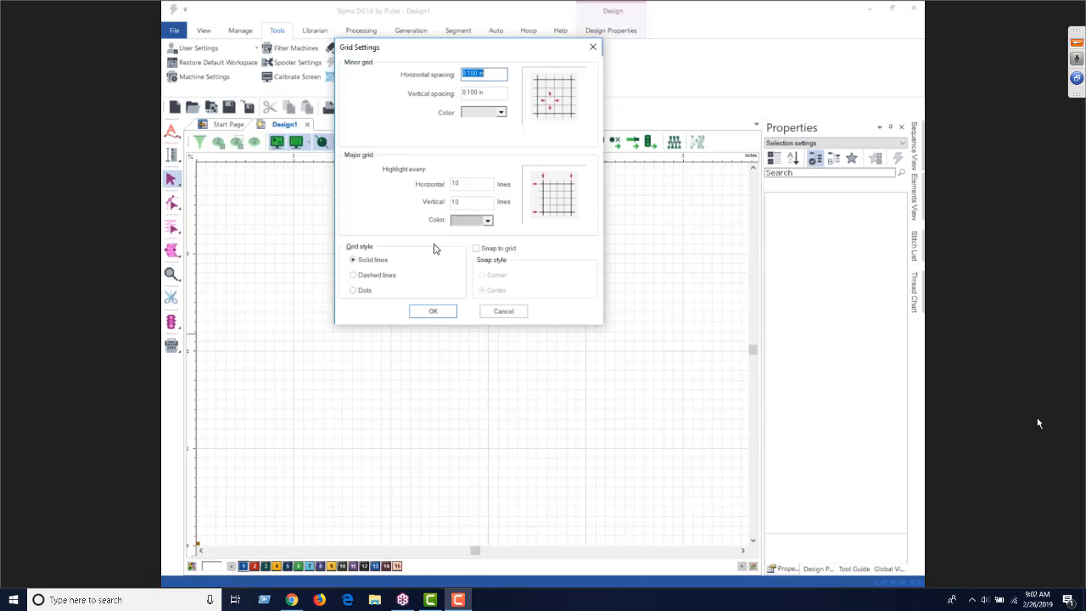
key("XF86AudioLowerVolume")
left_click(495, 315)
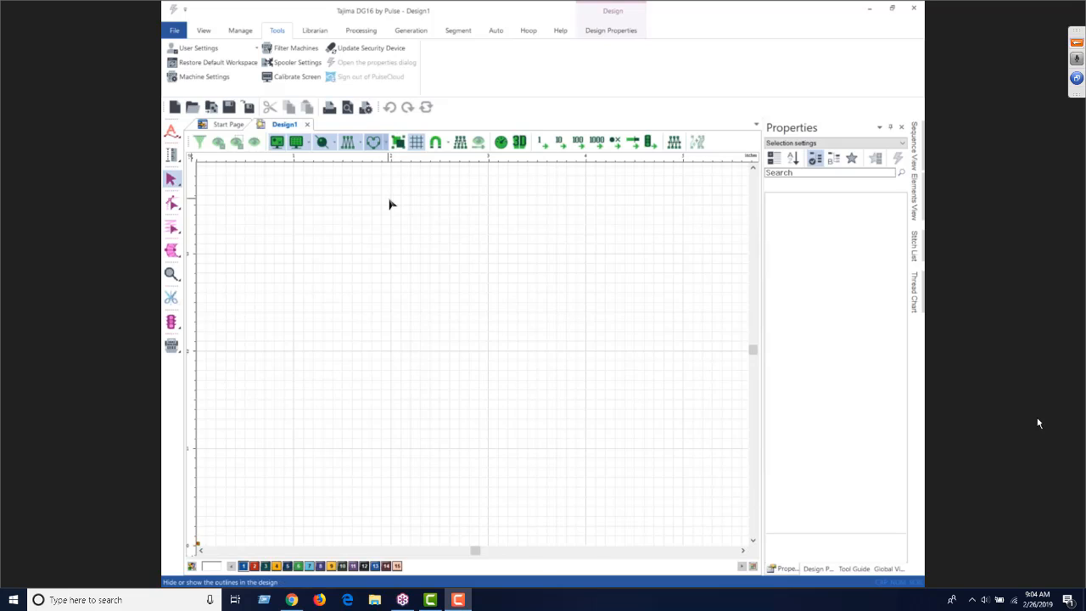
left_click(418, 143)
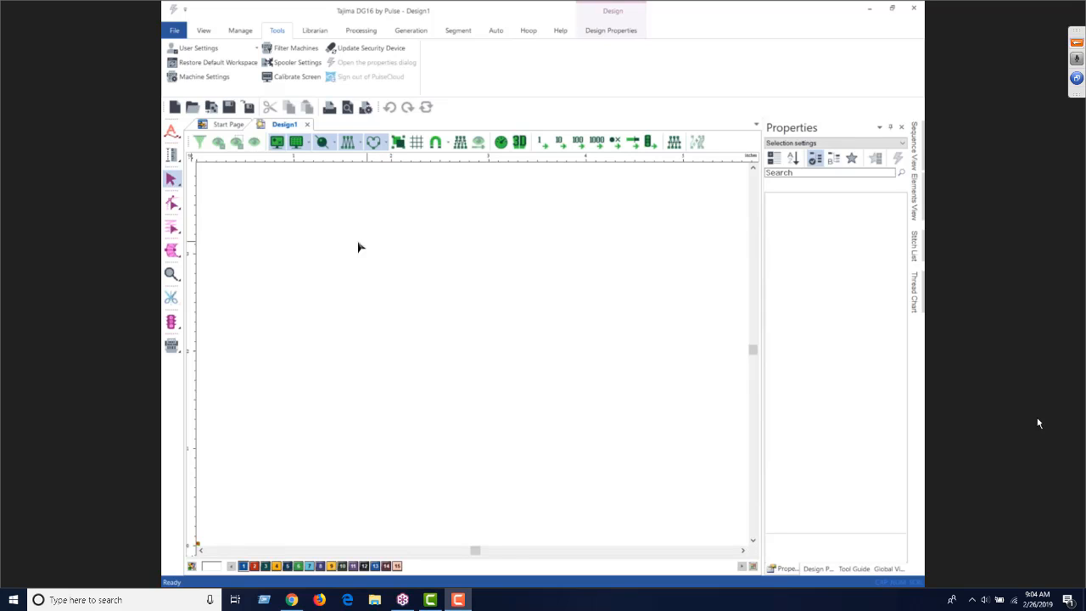
- Add Line Angle text on a horizontal baseline about 4 in long and 0.75 in high, entering a first name as the text
left_click(171, 134)
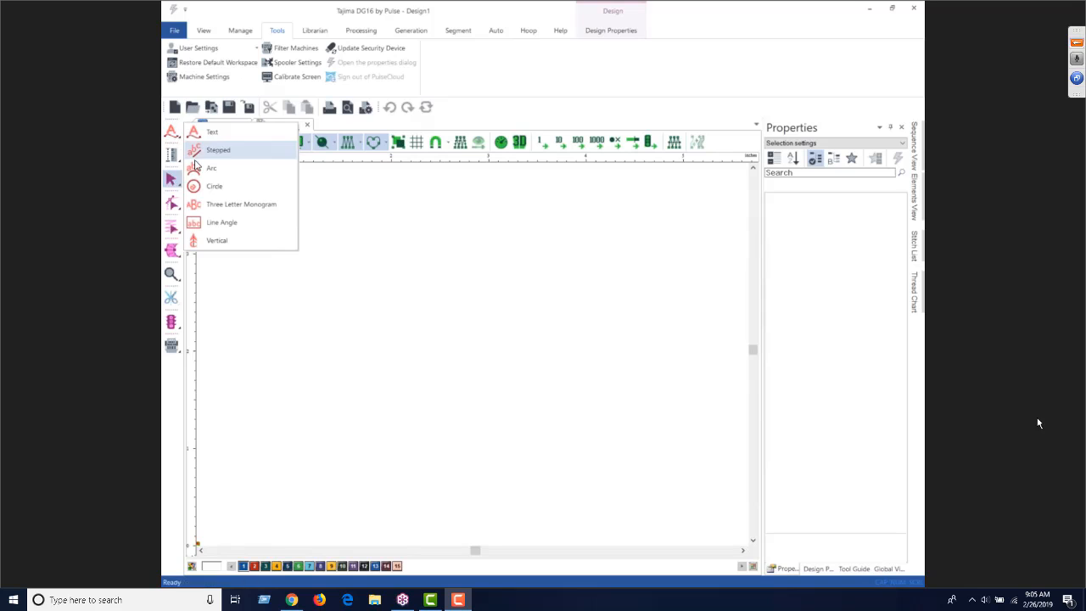
left_click(228, 227)
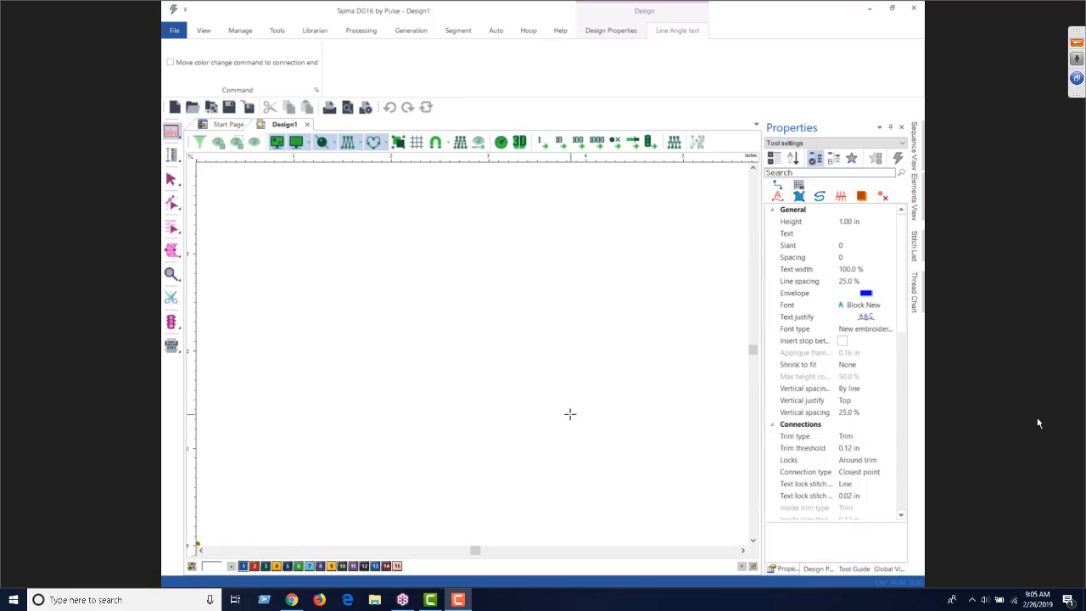
left_click(244, 420)
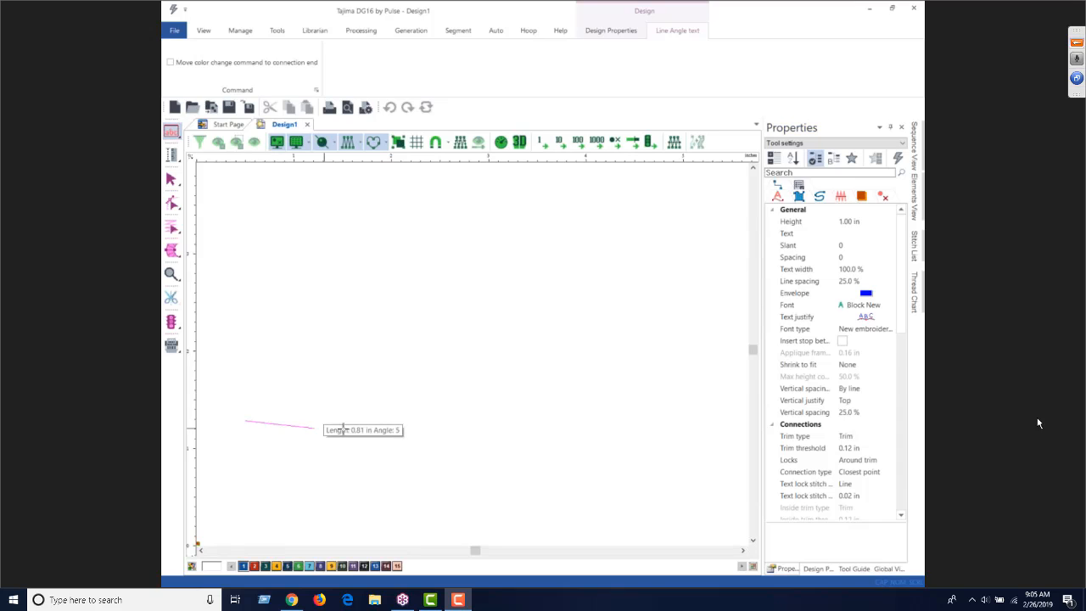
left_click(634, 421)
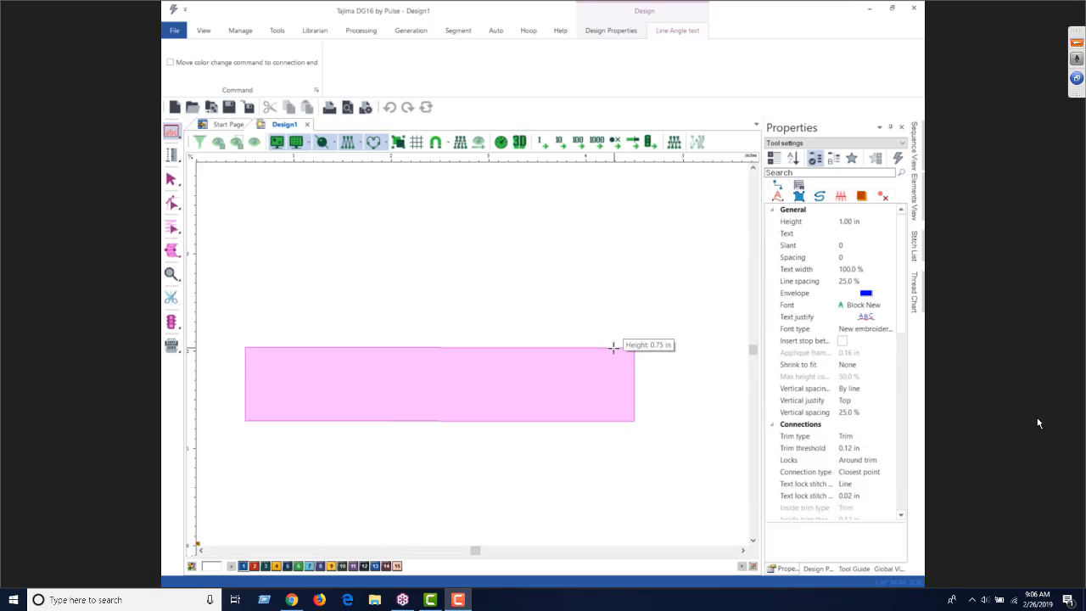
left_click(613, 347)
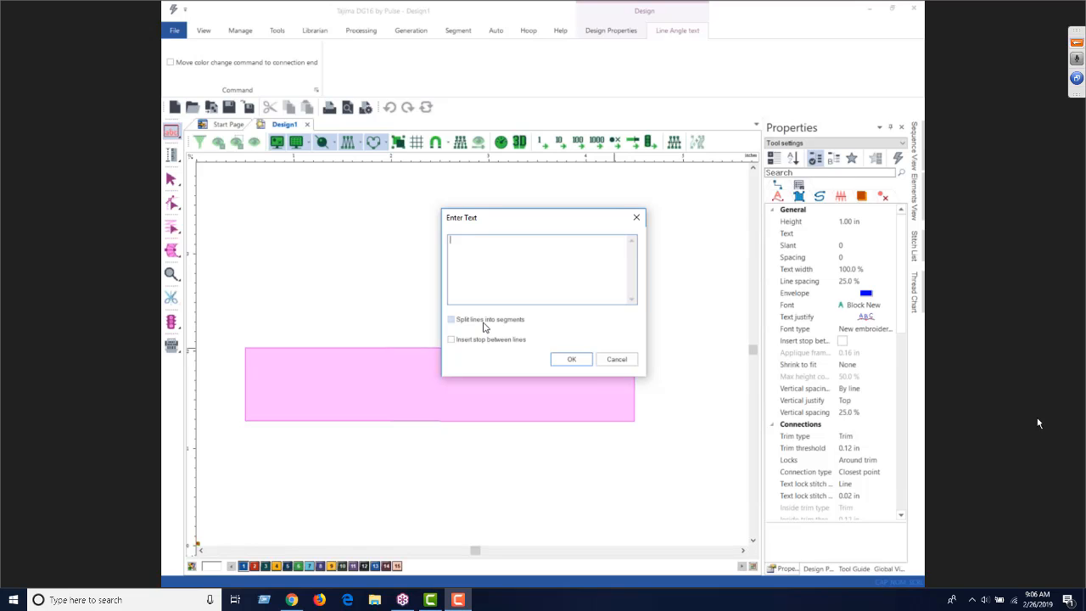
type("Jamie")
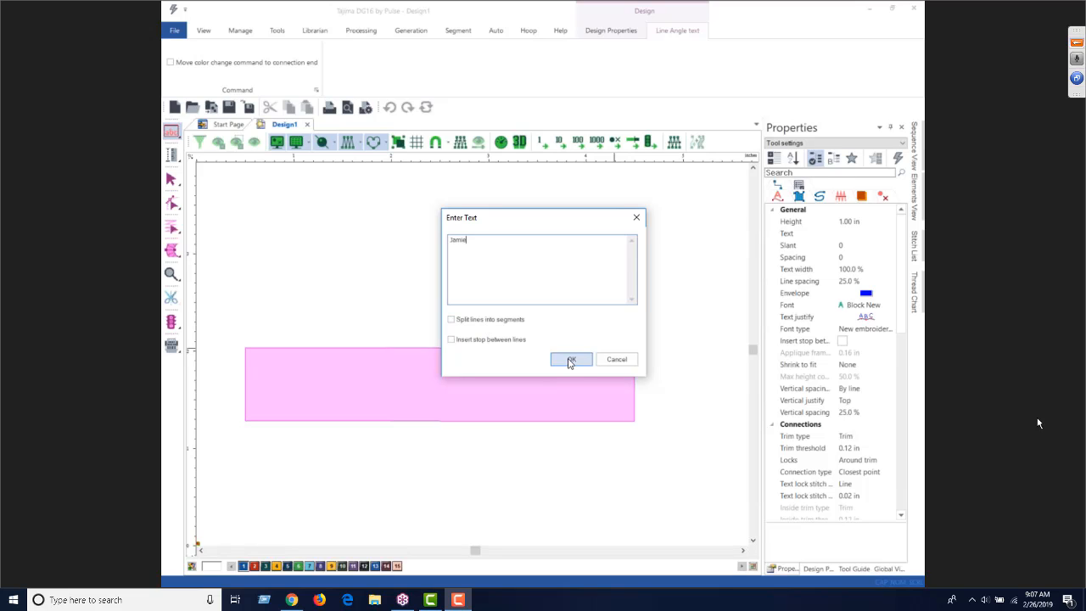
left_click(570, 361)
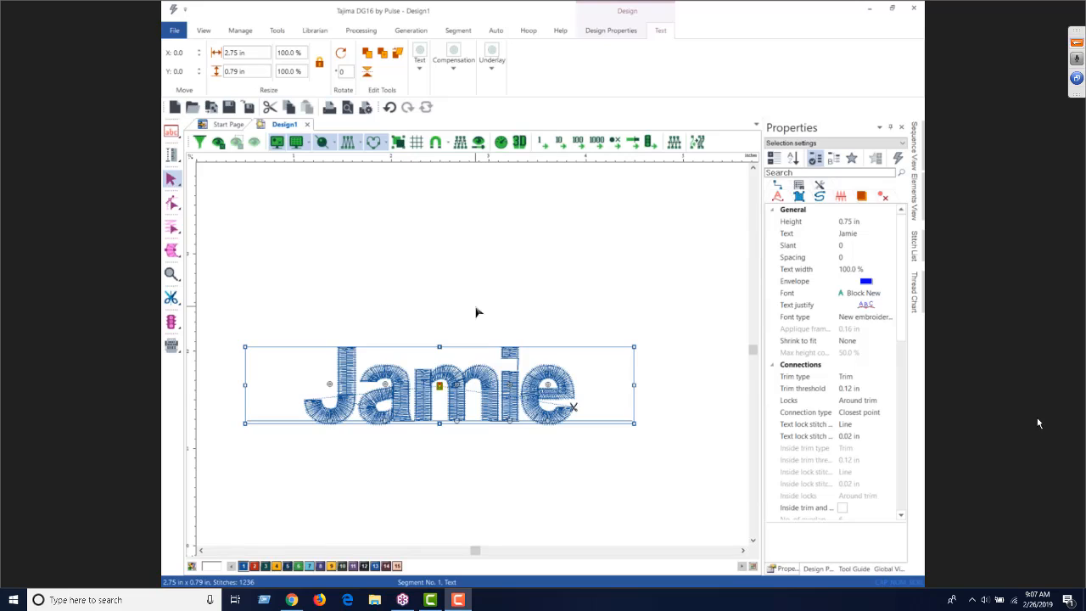
- Examine the lettering at 1:1 scale and fitted to the window, and preview its stitches in 3D
scroll(476, 313, "down", 1)
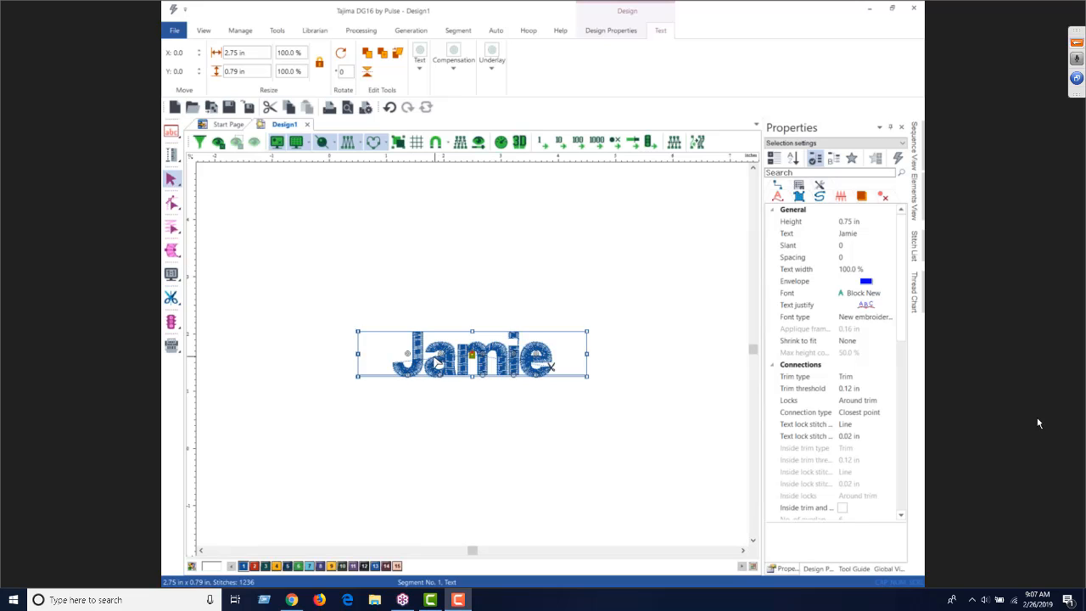
left_click(171, 275)
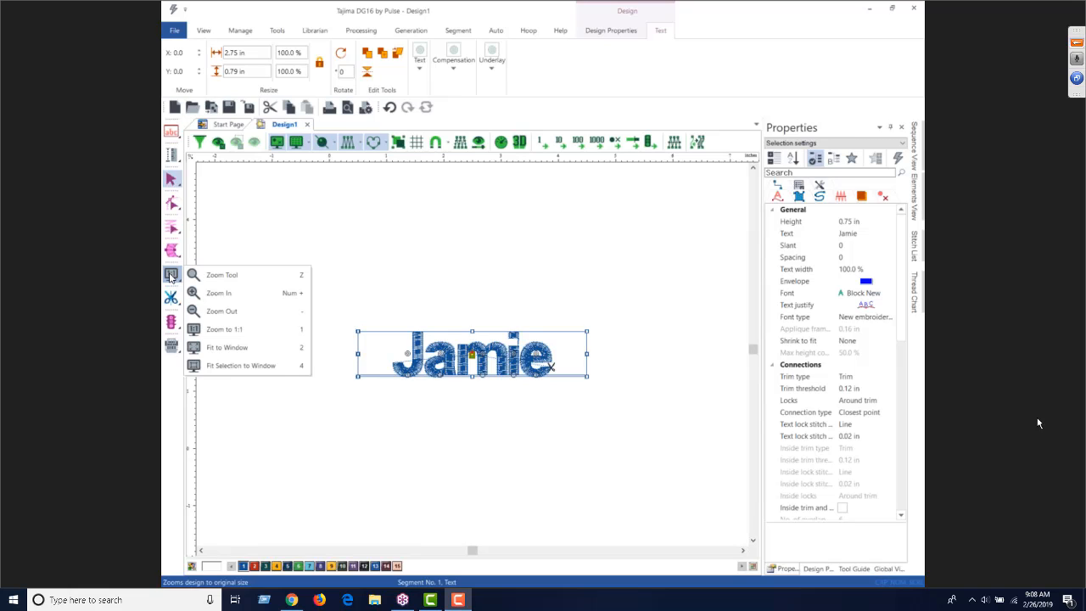
left_click(219, 330)
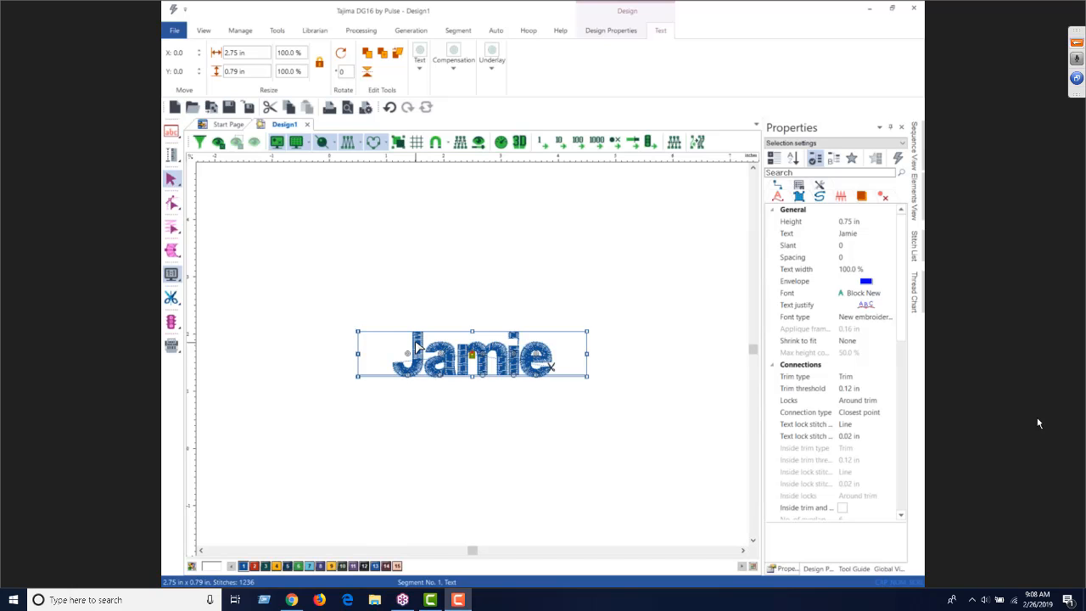
key("0")
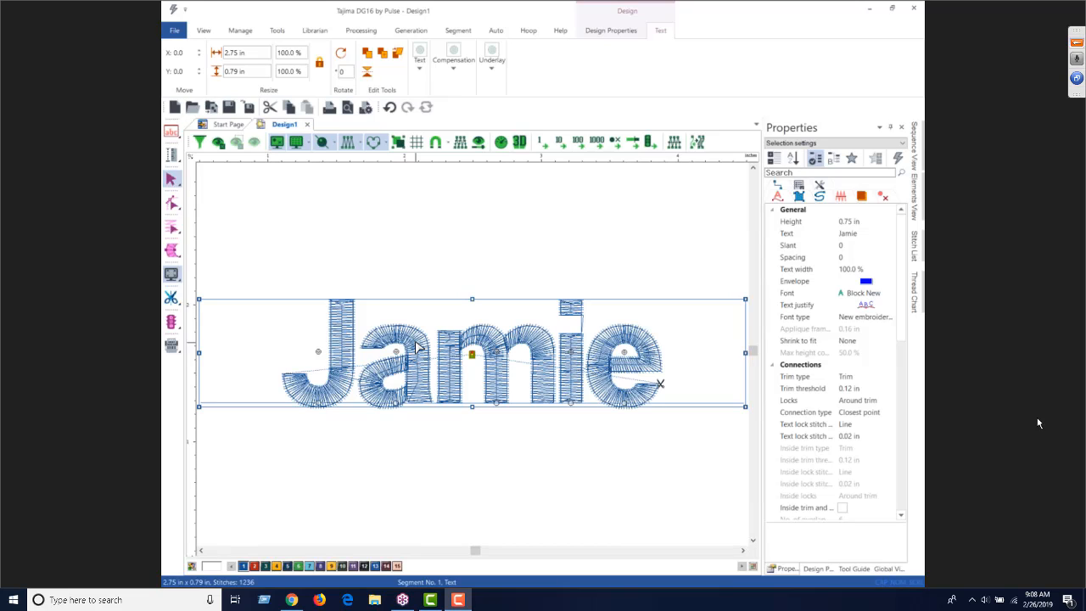
key("3")
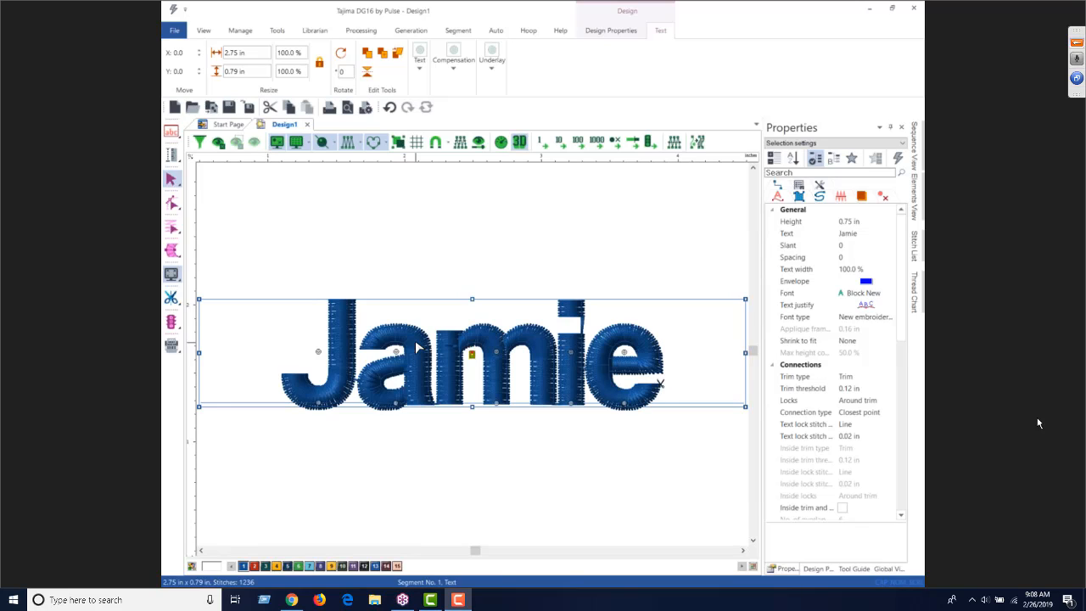
key("3")
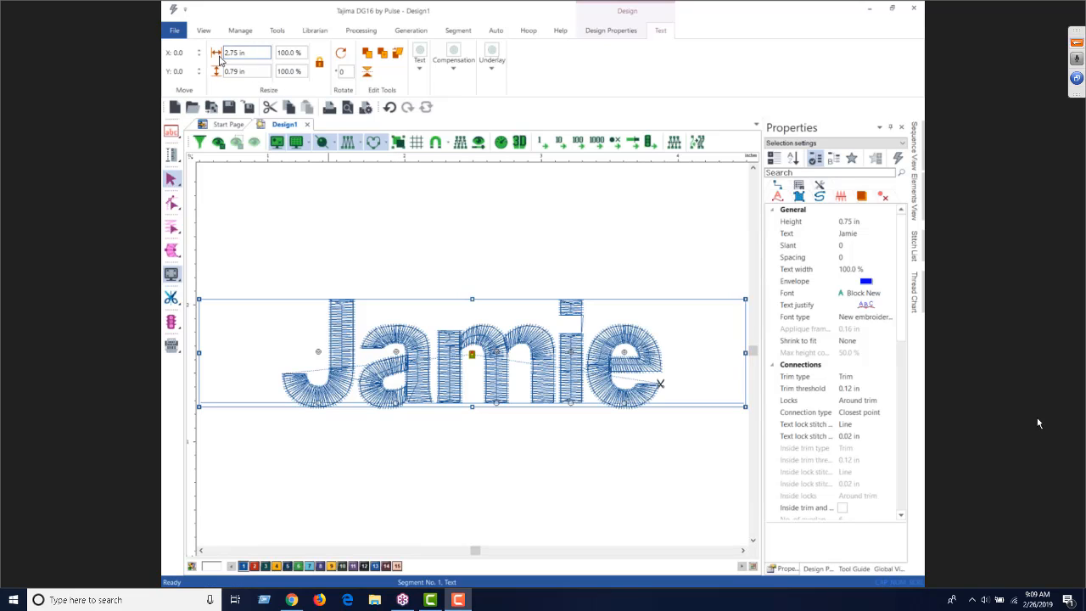
- Deselect and reselect the name lettering, and look over its complete set of text properties without changing them
left_click(350, 252)
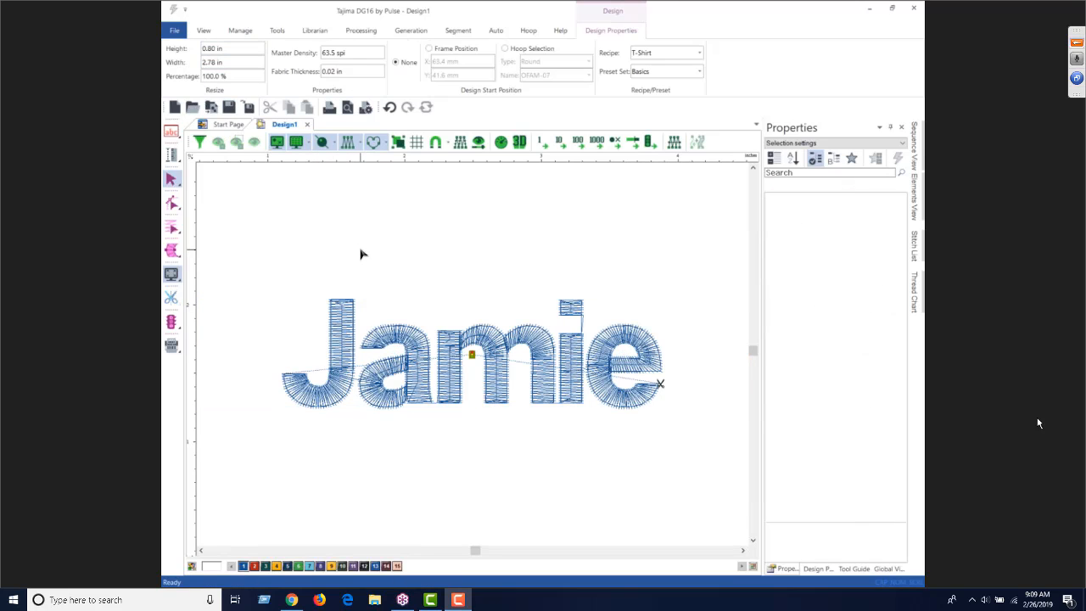
left_click(356, 322)
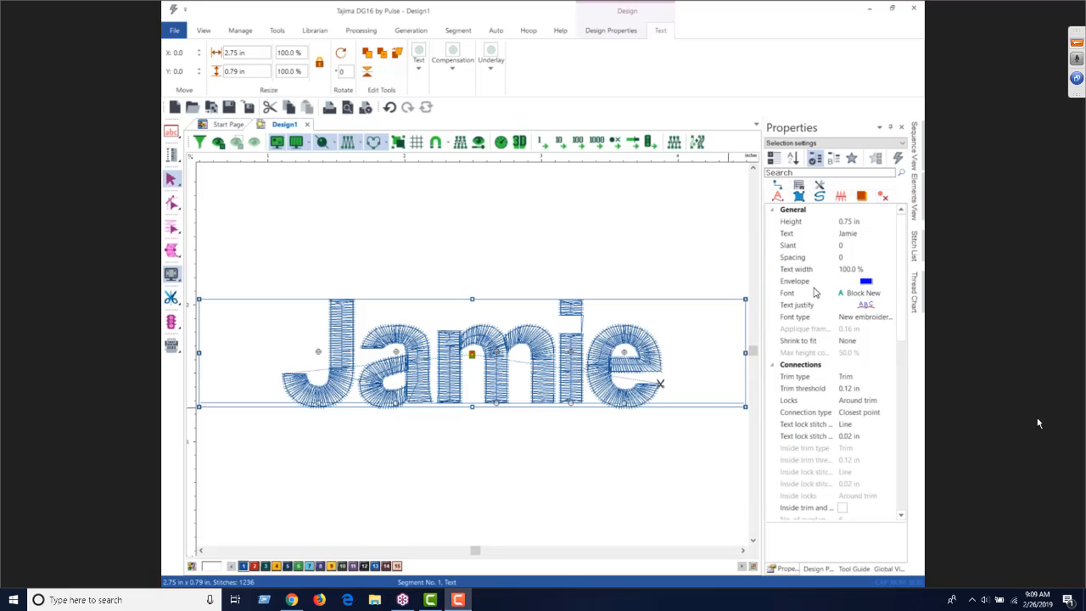
left_click(418, 71)
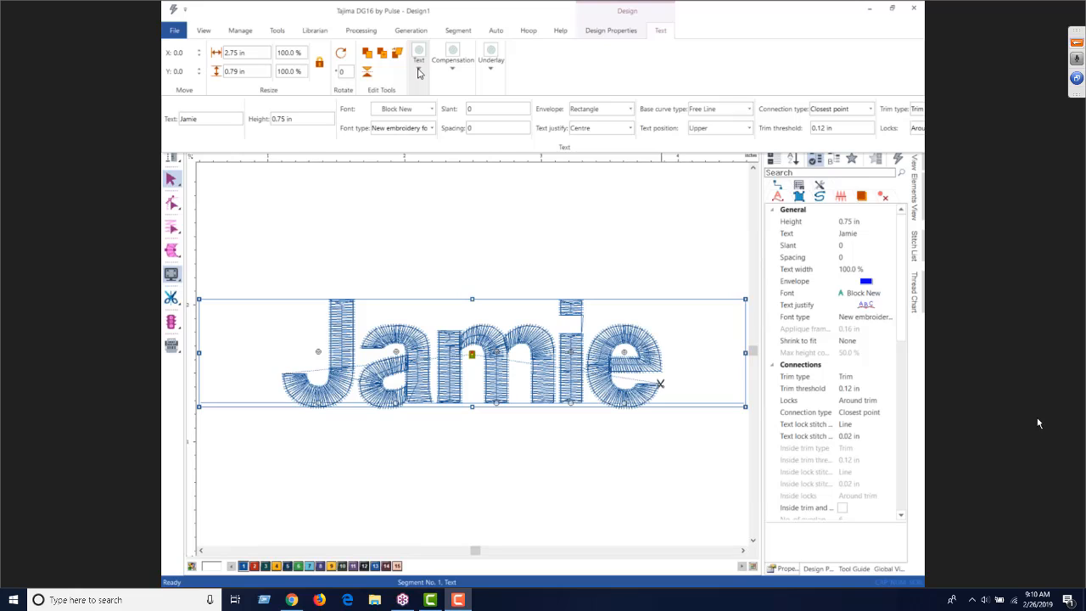
left_click(418, 73)
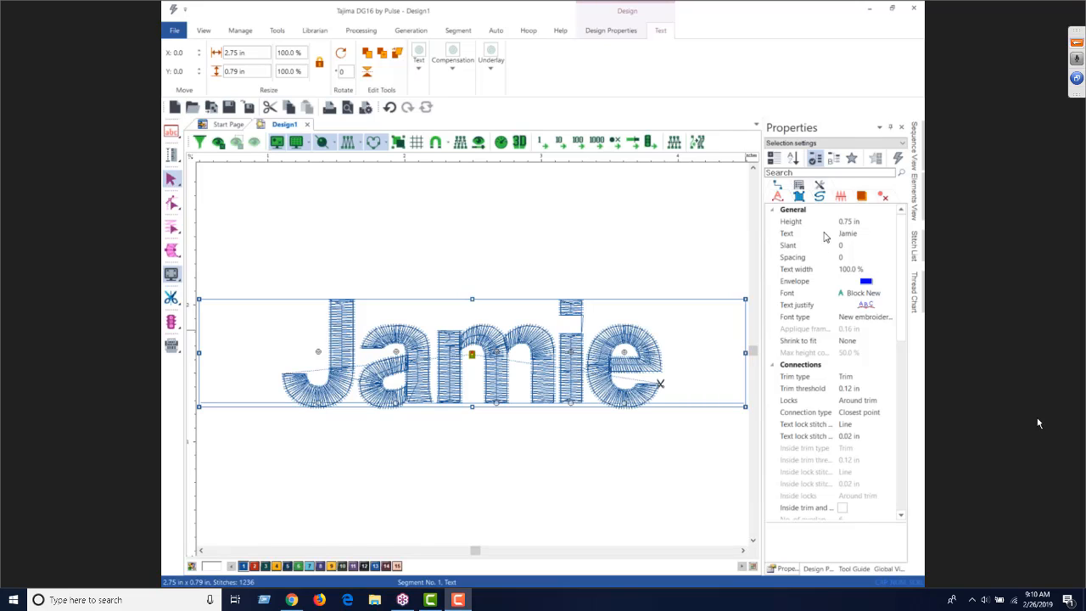
- Keep the lettering's font type as New embroidery and change its font to Brantford New
left_click(861, 322)
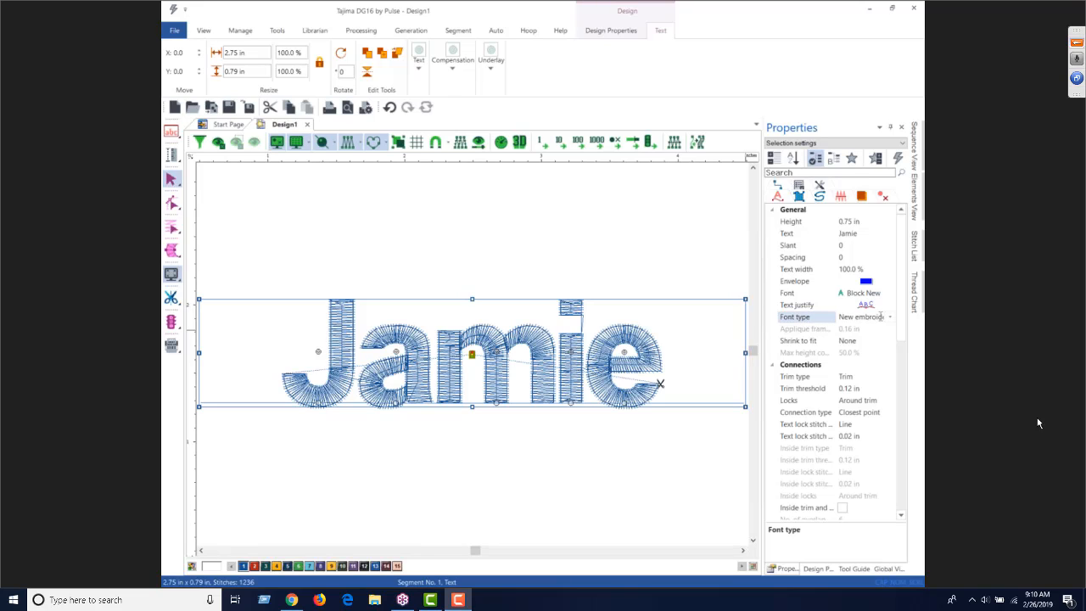
left_click(890, 319)
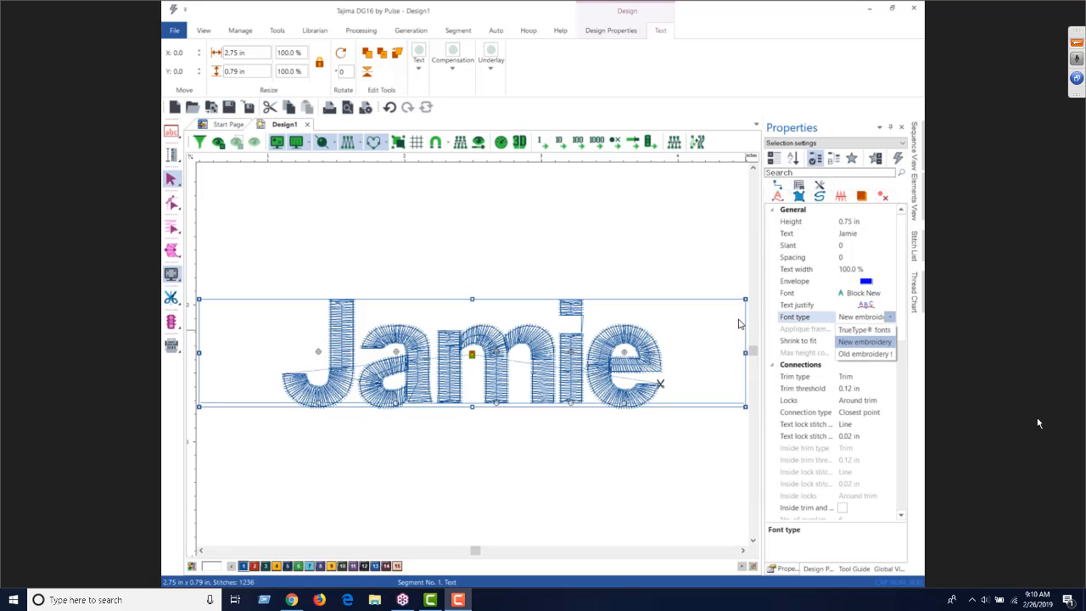
left_click(850, 343)
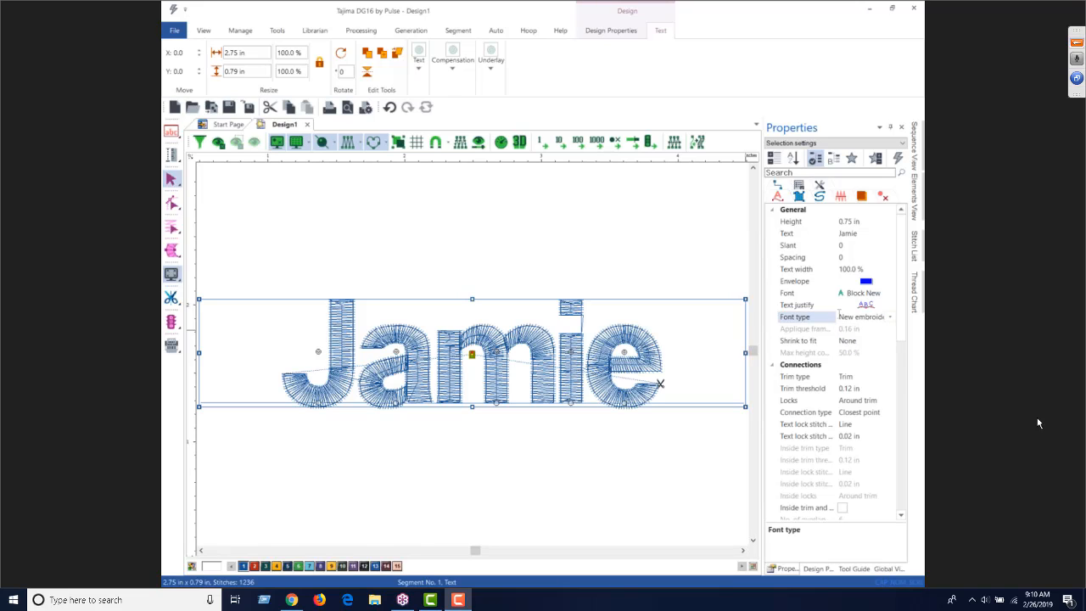
left_click(858, 295)
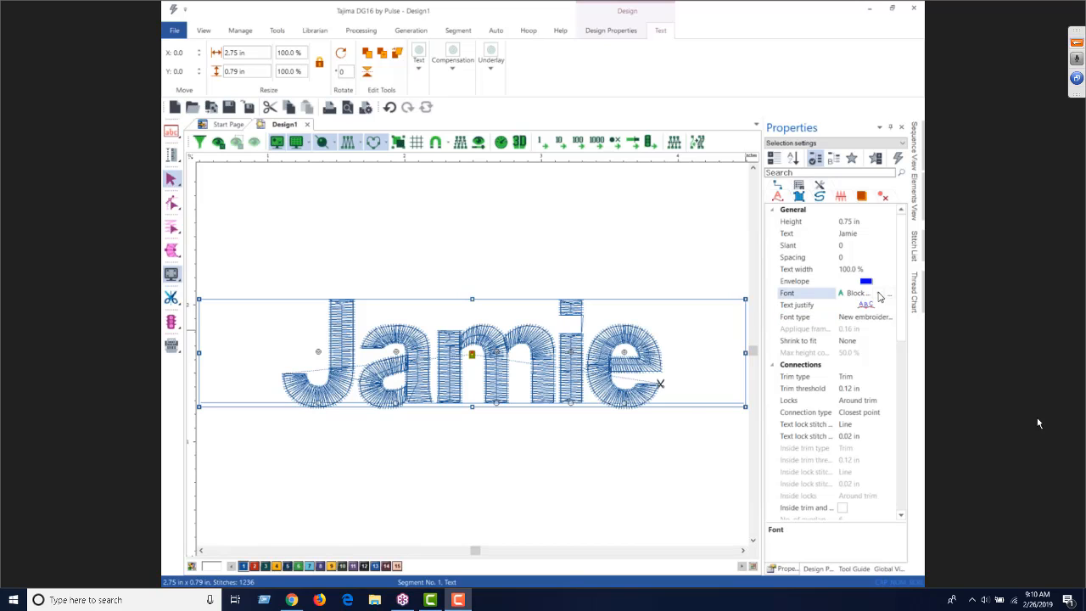
left_click(879, 292)
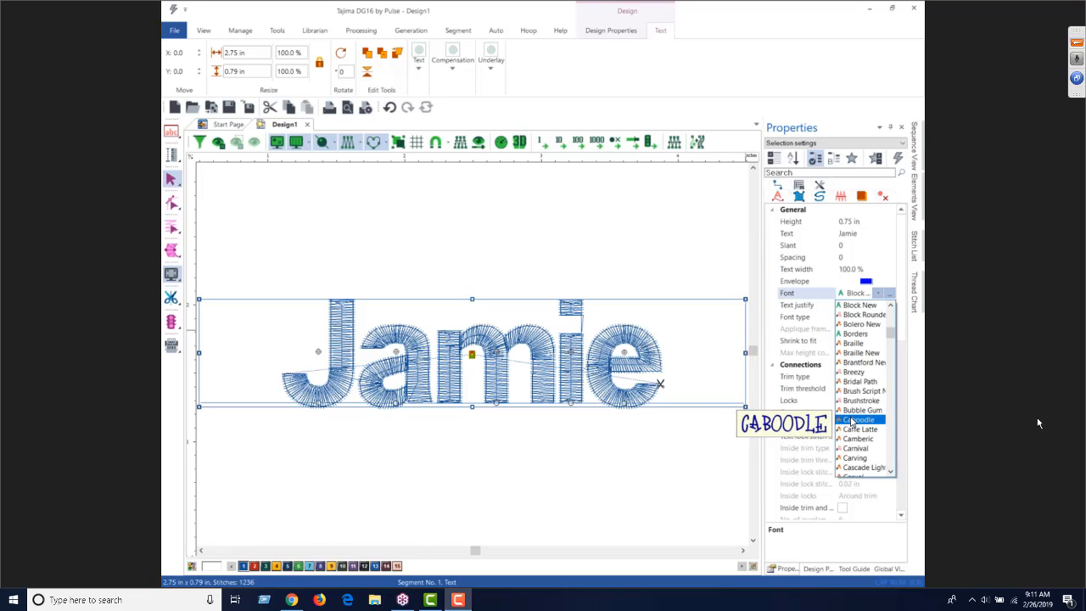
left_click_drag(891, 333, 890, 402)
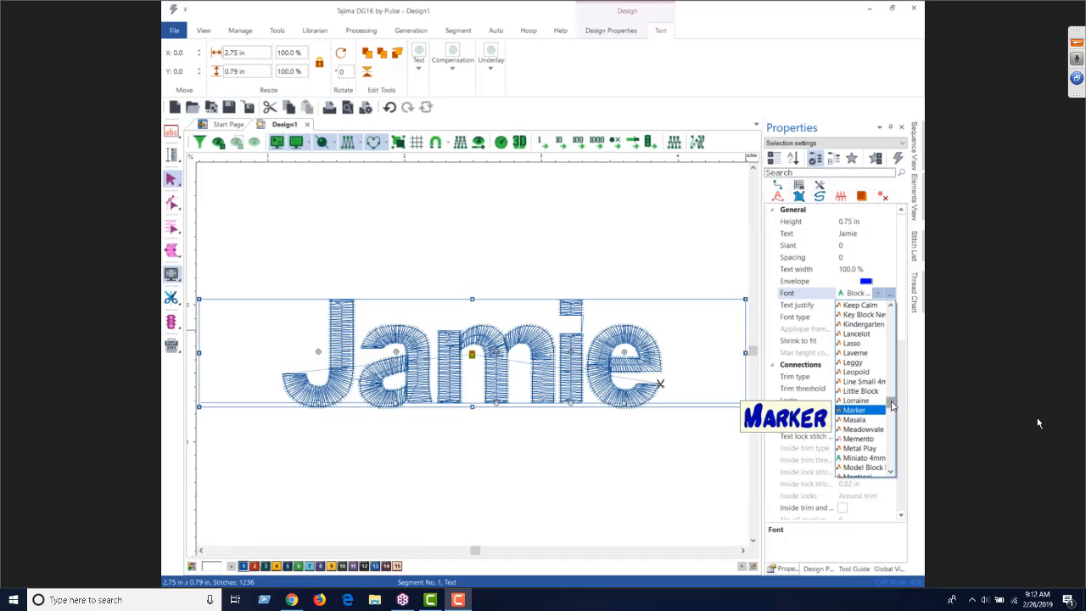
left_click_drag(891, 404, 892, 331)
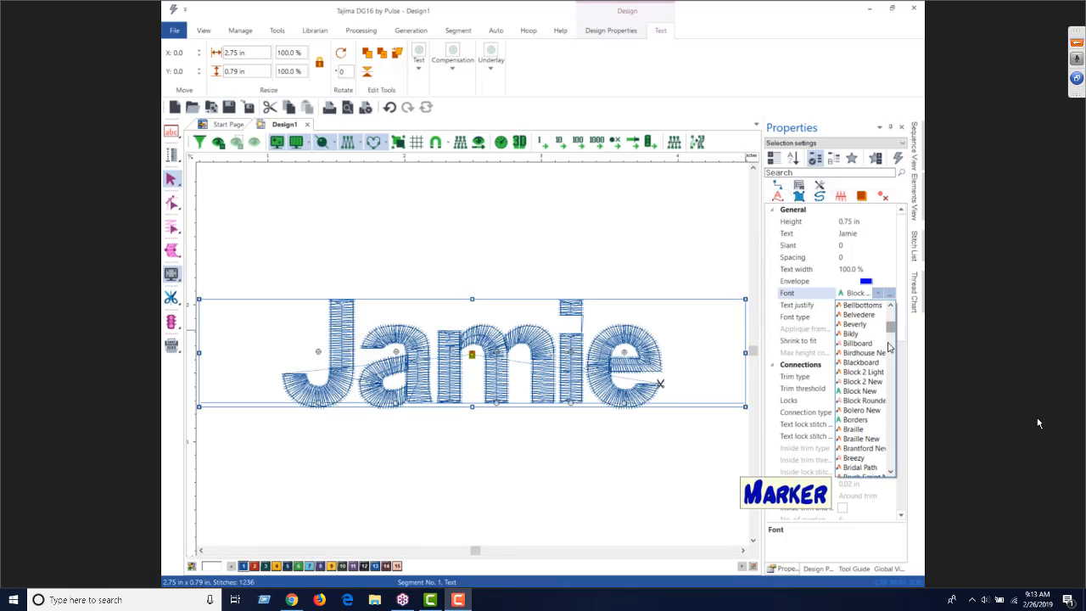
left_click(870, 449)
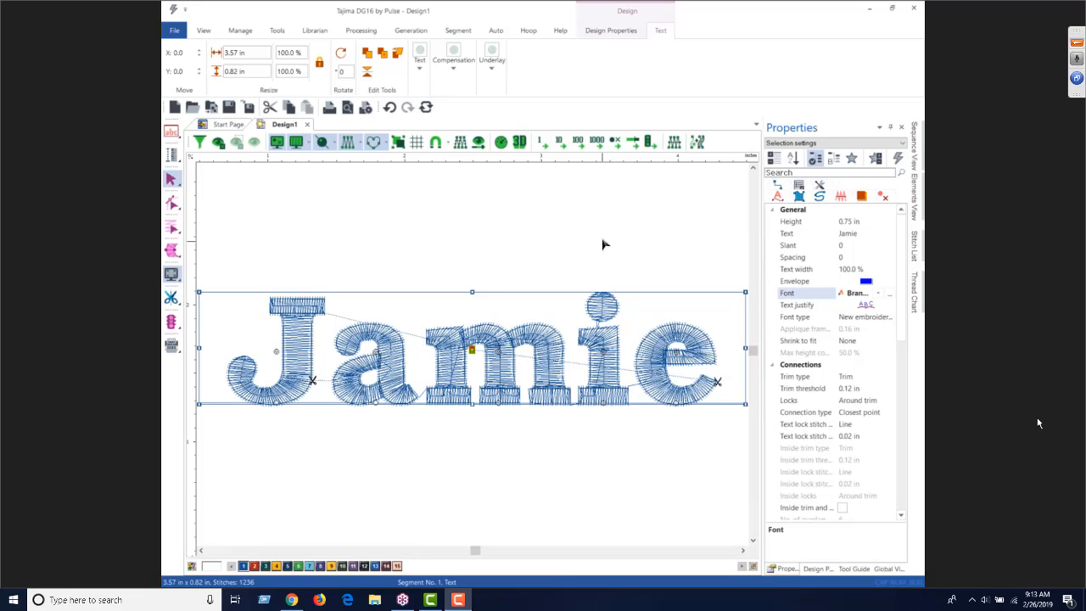
- Look up the Brantford New font in the Font Help index and read its keystrokes, pull compensation and recommended heights
left_click(560, 32)
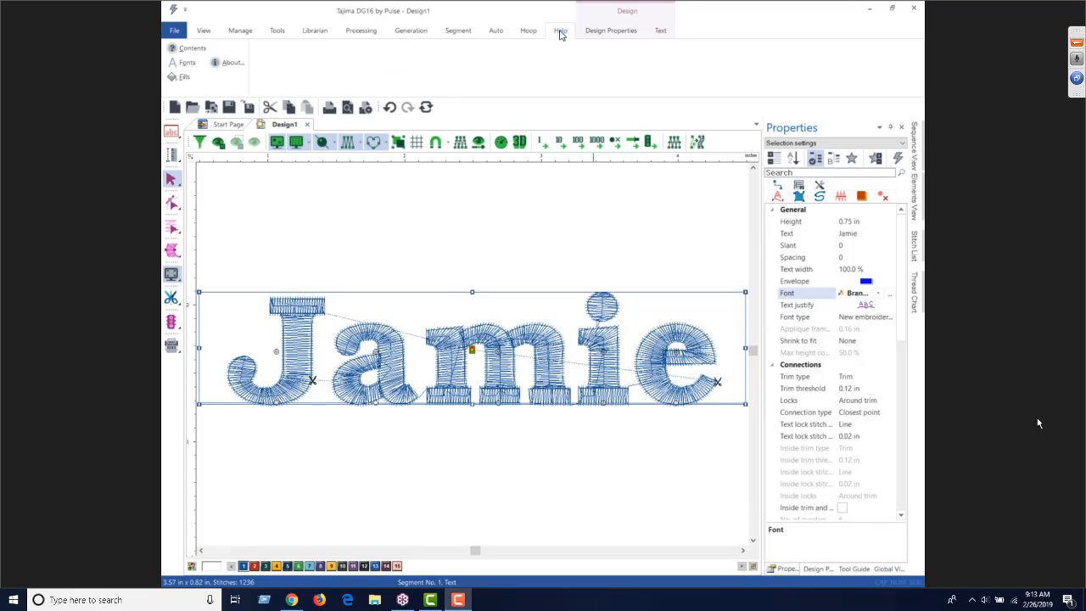
left_click(186, 64)
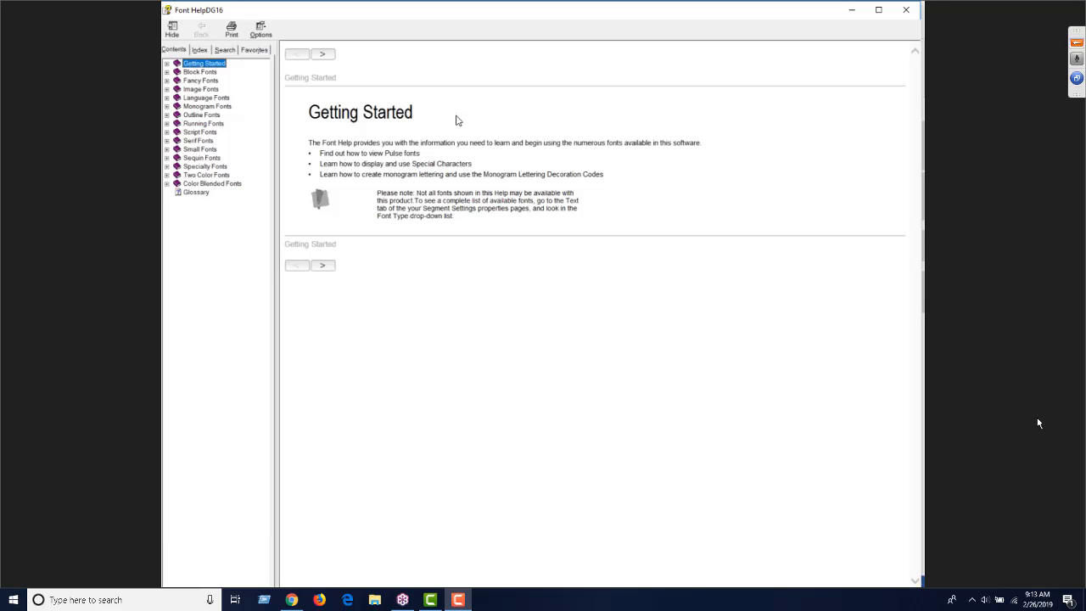
left_click(199, 50)
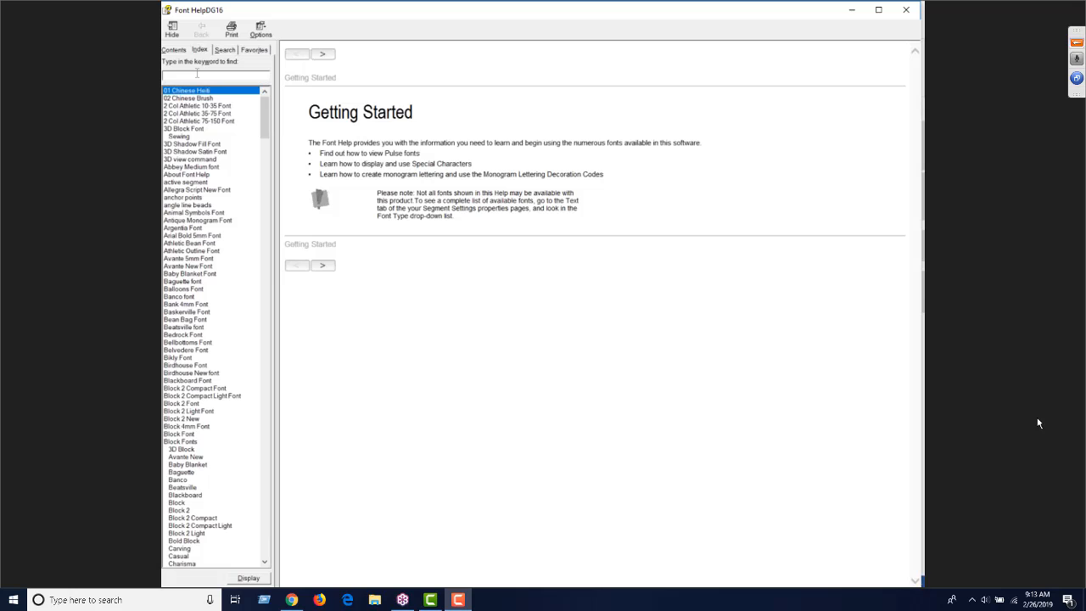
type("bra")
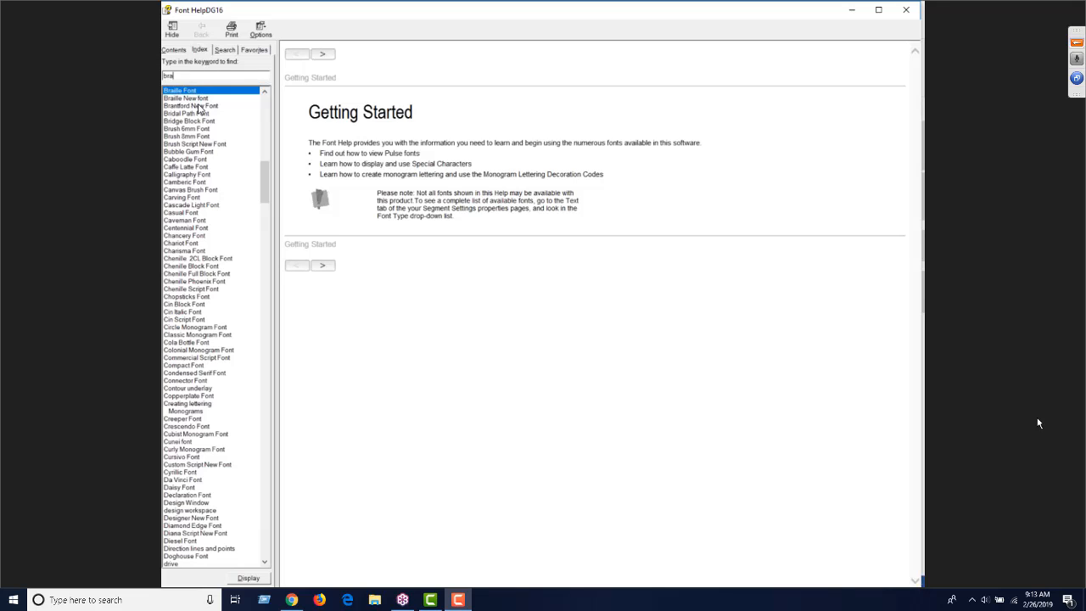
left_click(199, 107)
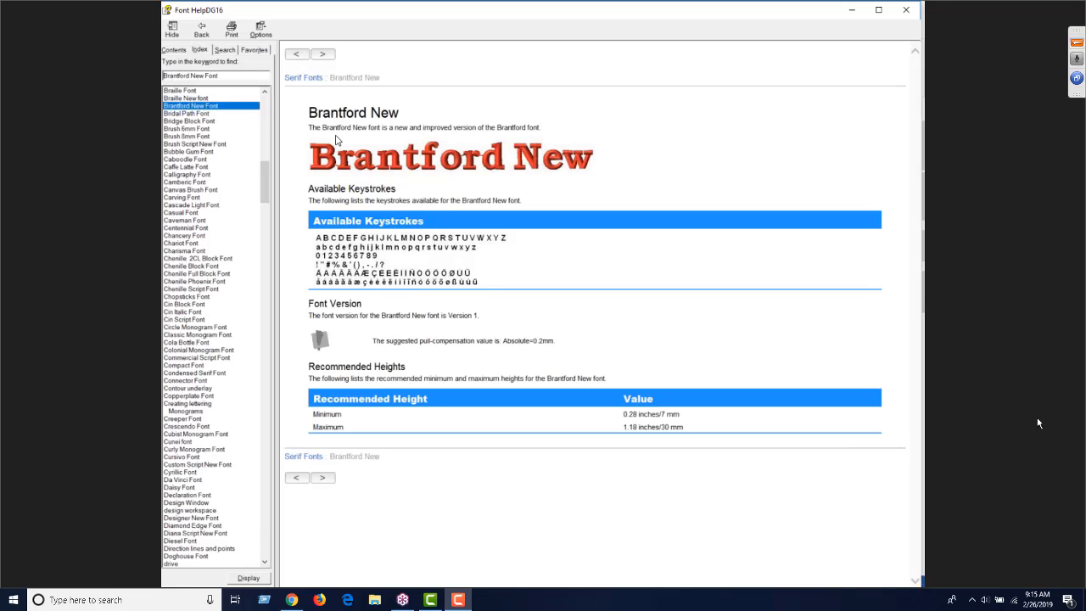
- Read through the accented letters' key codes in Font Help's Special Characters List, and minimize the help window
left_click(174, 50)
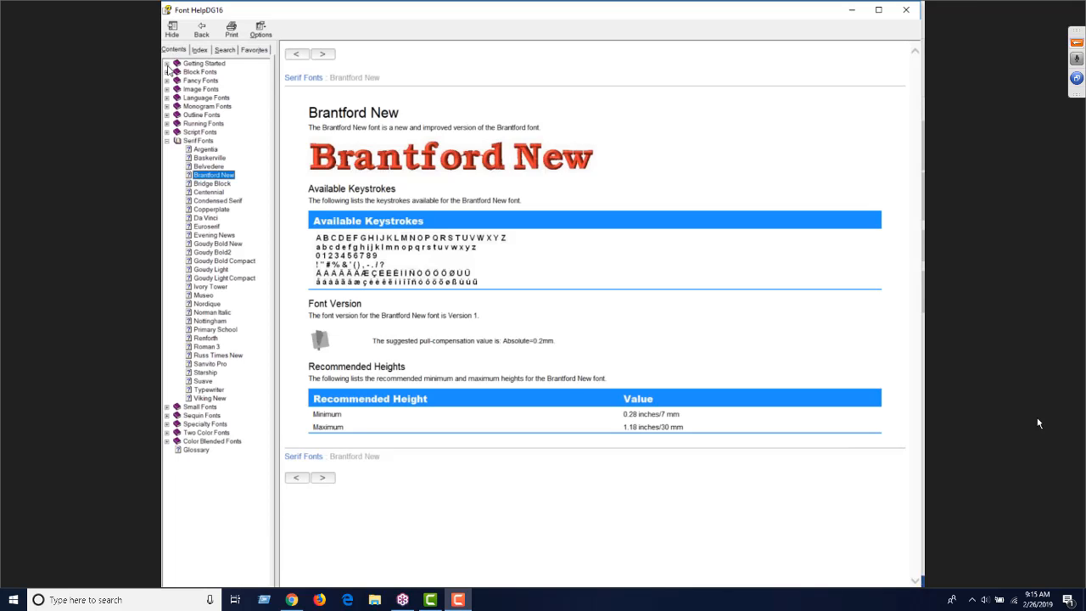
left_click(167, 65)
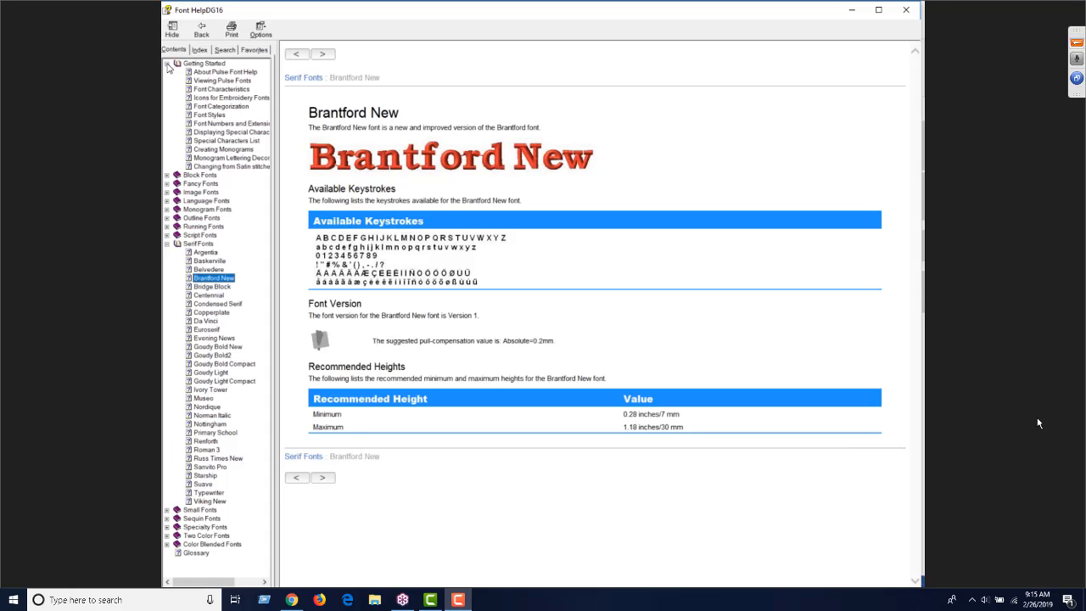
left_click(215, 140)
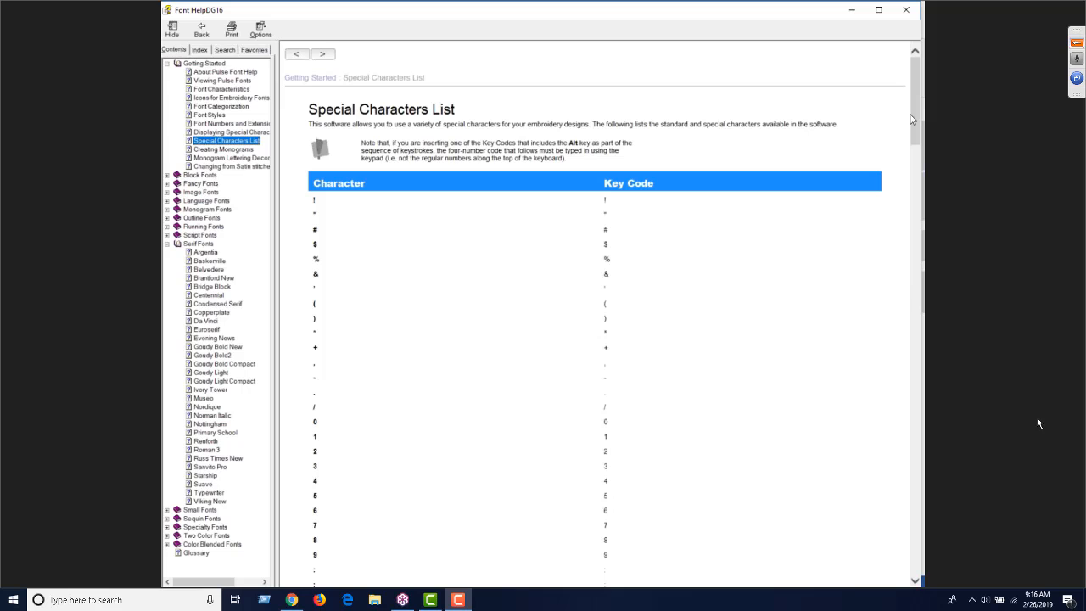
left_click_drag(916, 108, 916, 447)
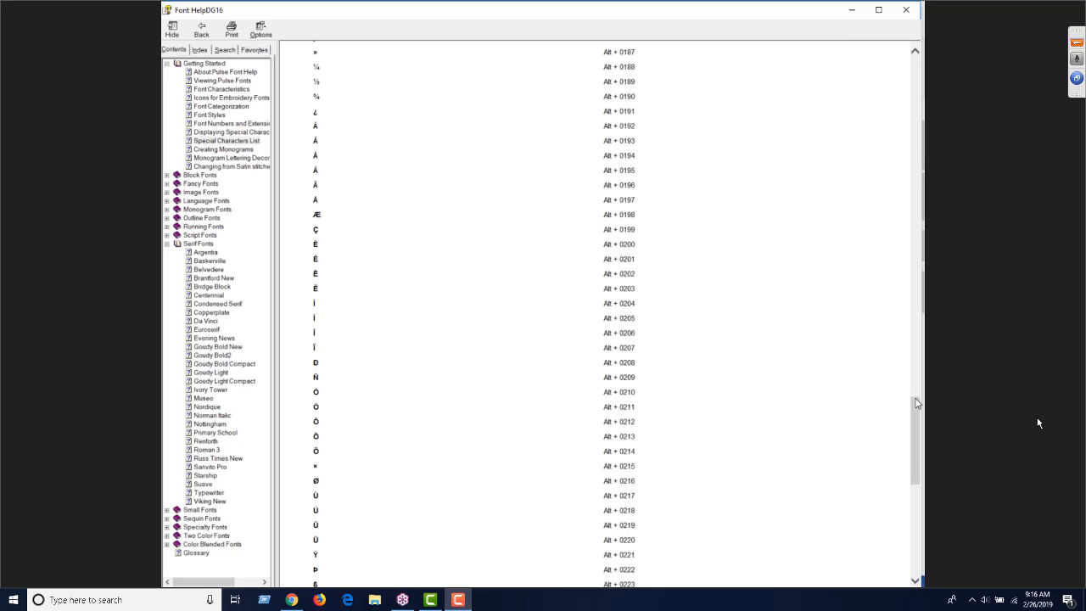
left_click_drag(917, 403, 917, 456)
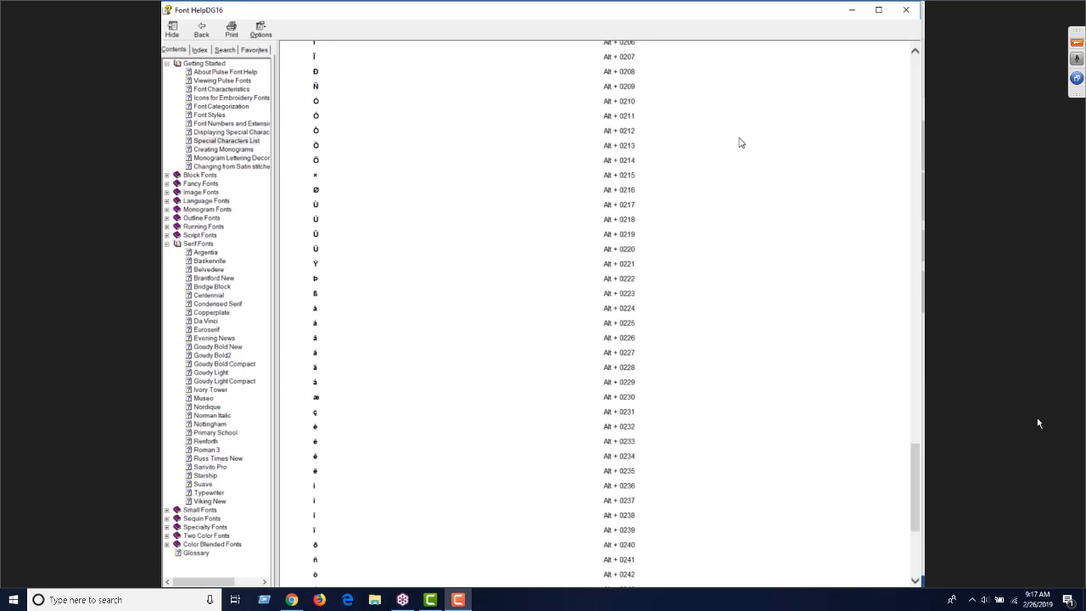
left_click(853, 10)
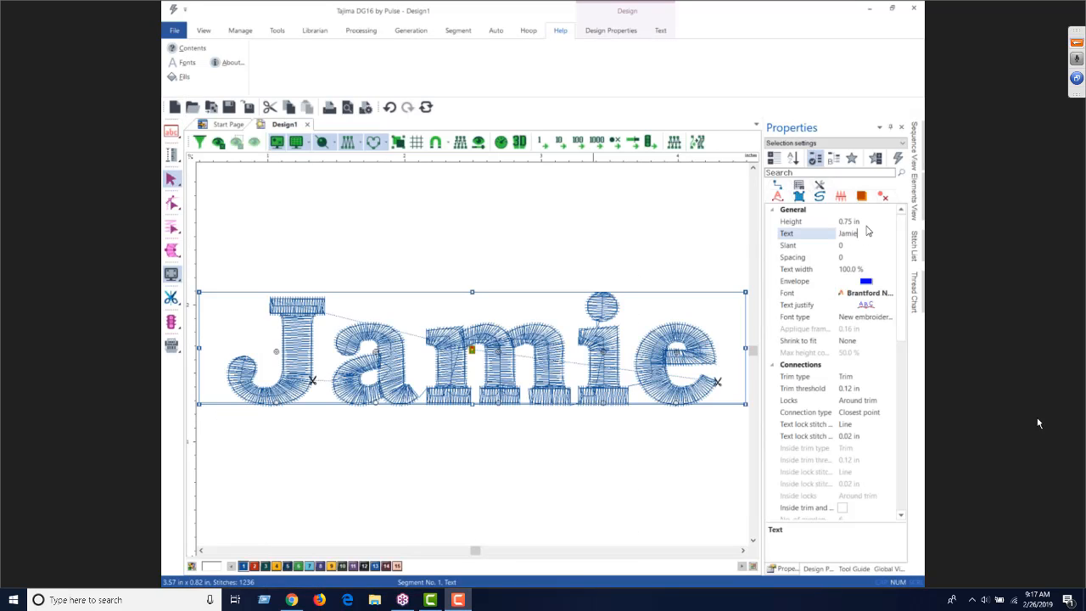
- Replace the final letter of the lettering text with the accented character é and apply it
key("BackSpace")
key("alt")
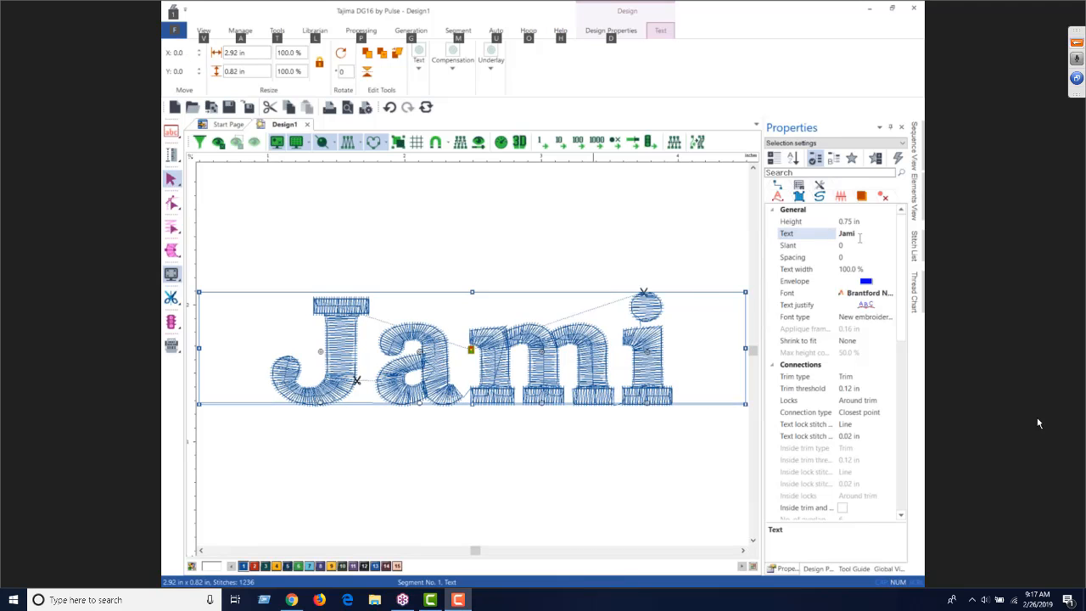
key("alt")
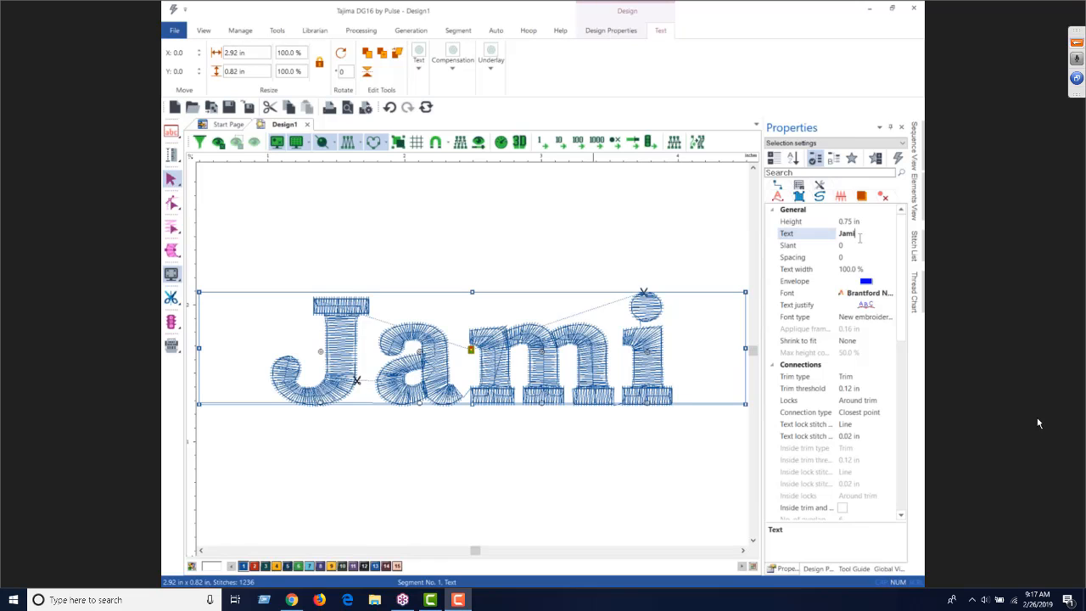
left_click(859, 234)
key("Return")
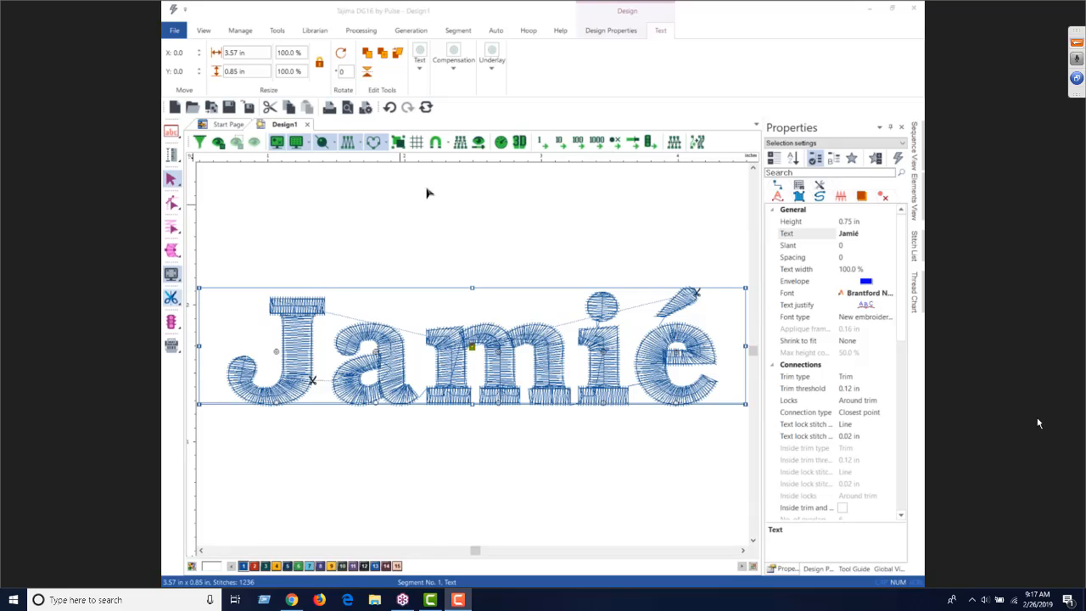
- Open the general software help and look over its Getting Help and Keyboard Shortcuts contents and its index
left_click(561, 34)
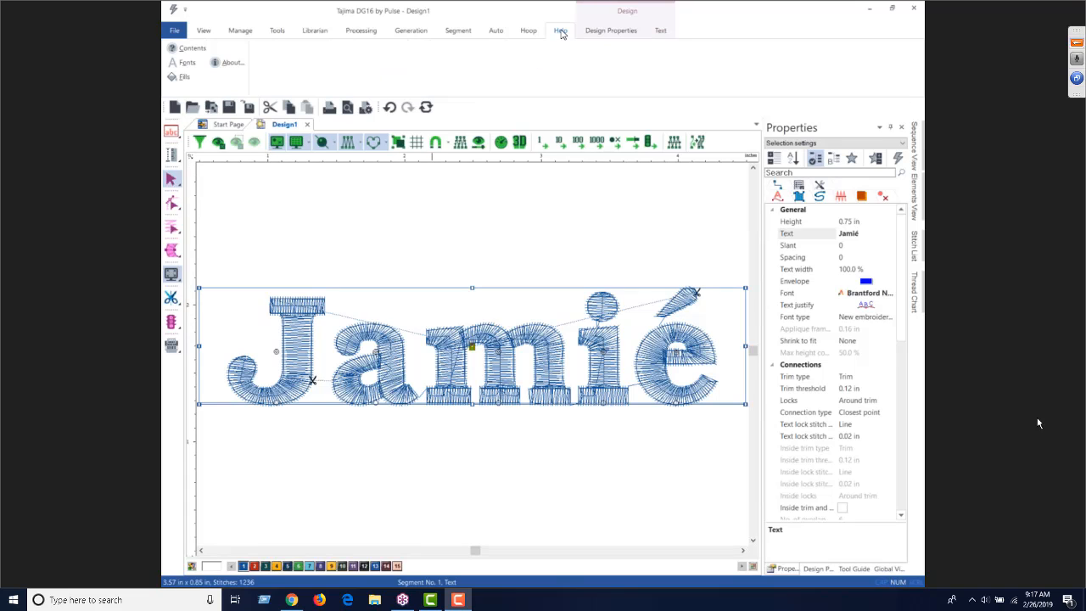
left_click(186, 48)
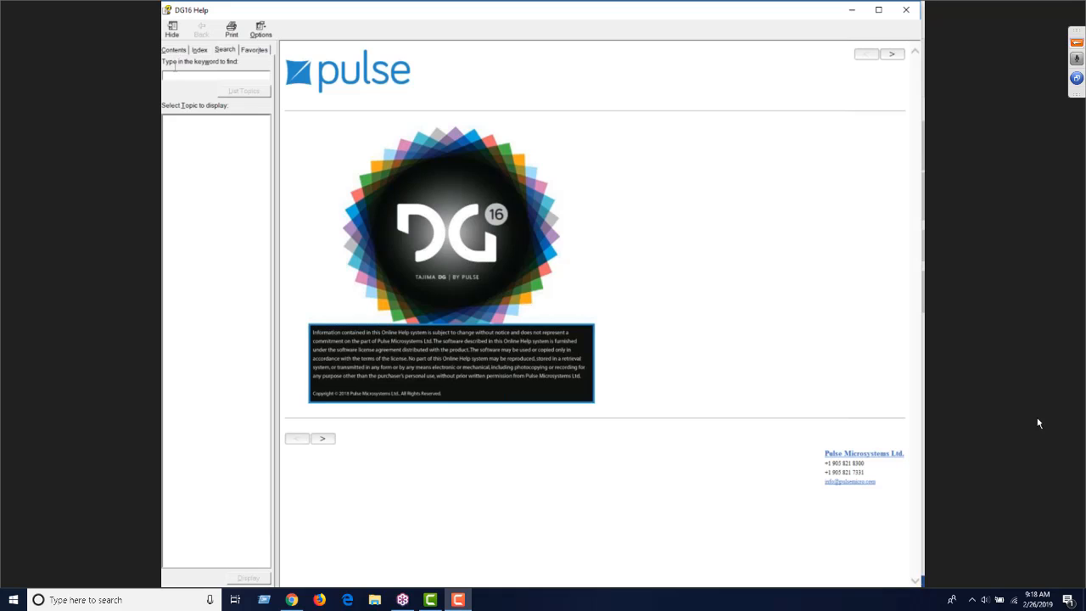
left_click(172, 50)
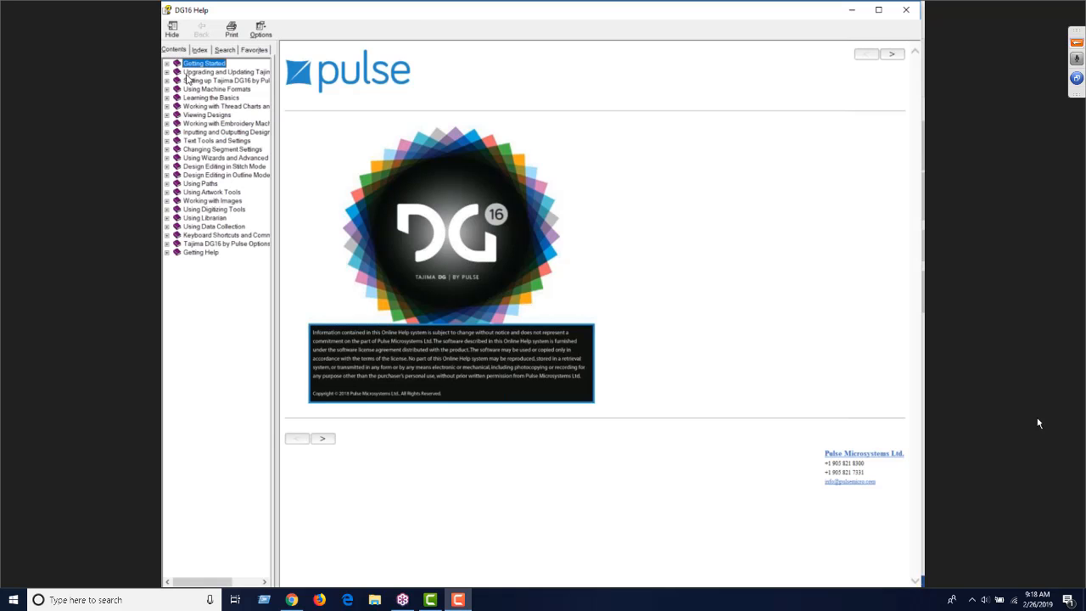
left_click(167, 253)
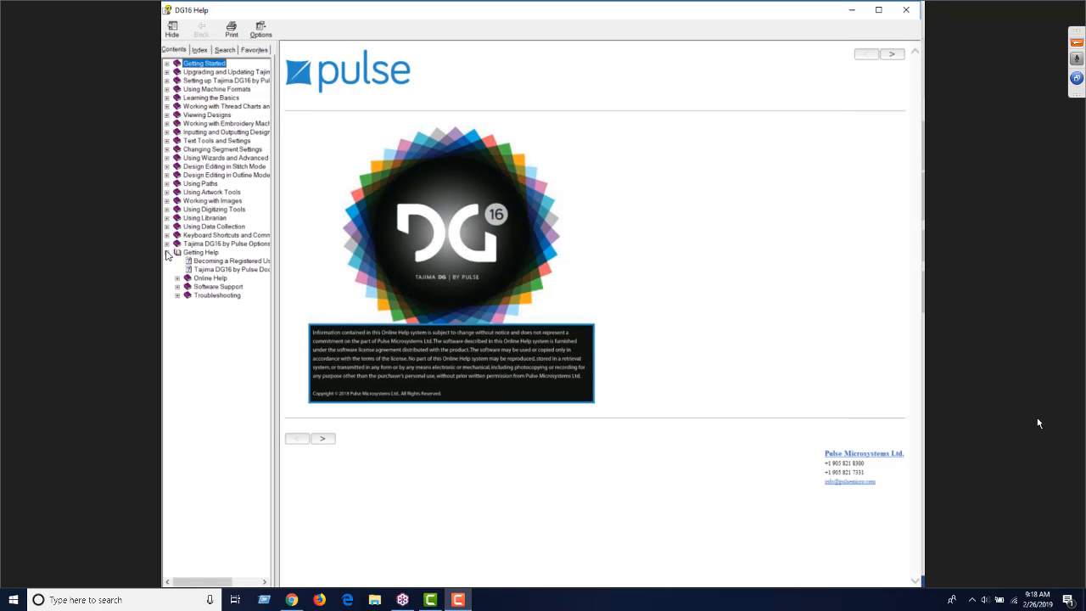
left_click(166, 236)
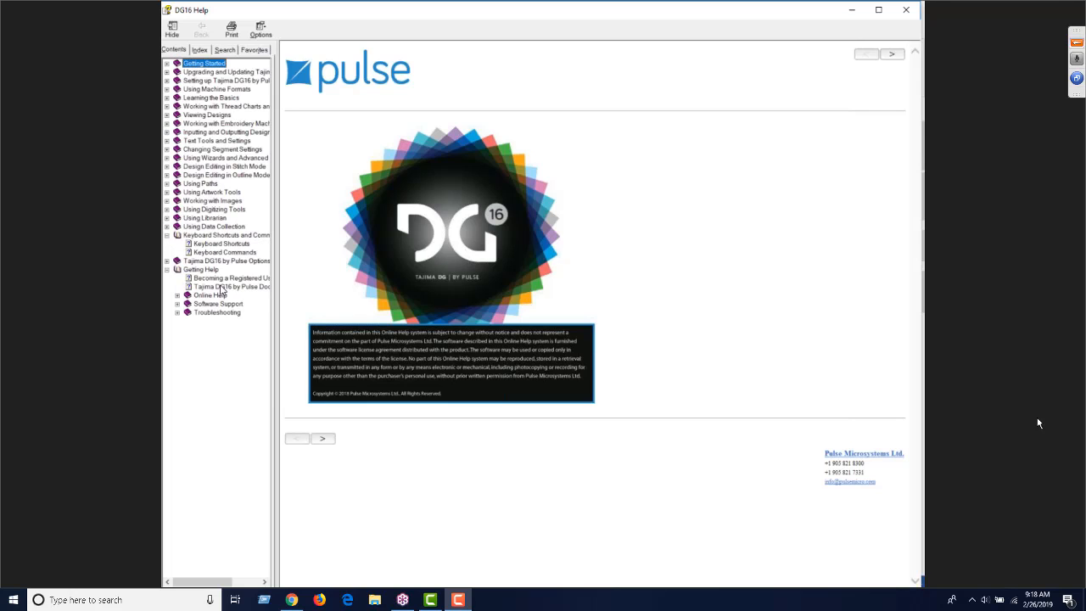
left_click(200, 51)
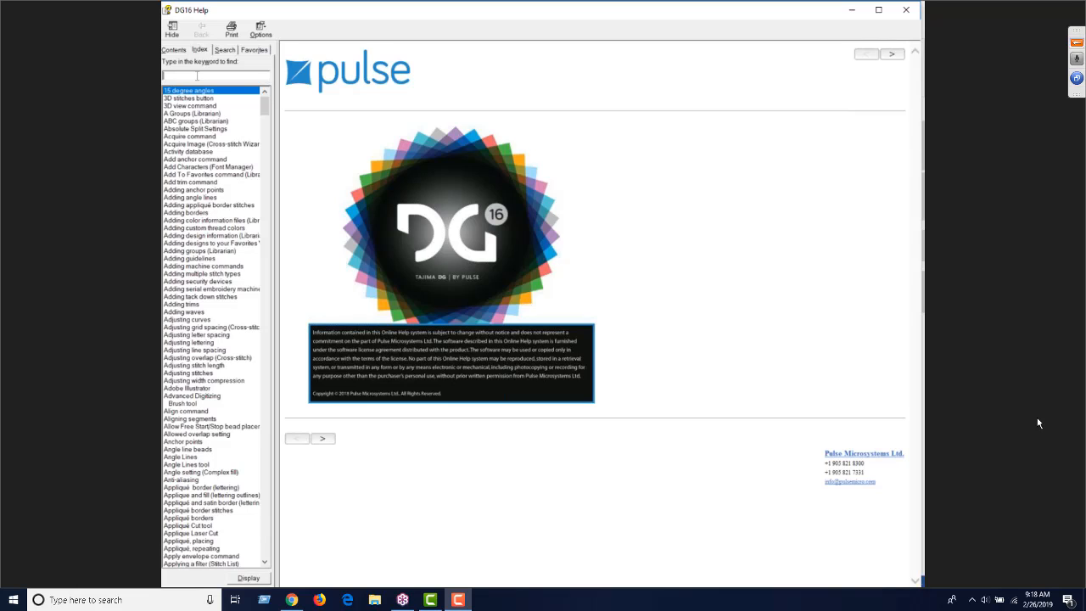
- Search the software help for "font" and look through the listed topics
left_click(223, 50)
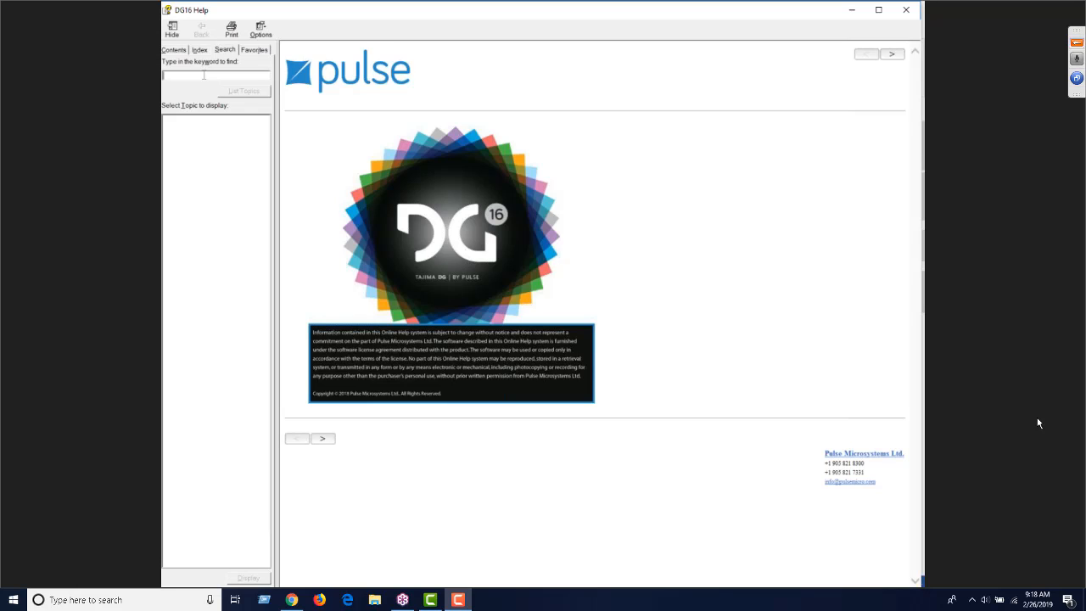
type("font")
left_click(239, 92)
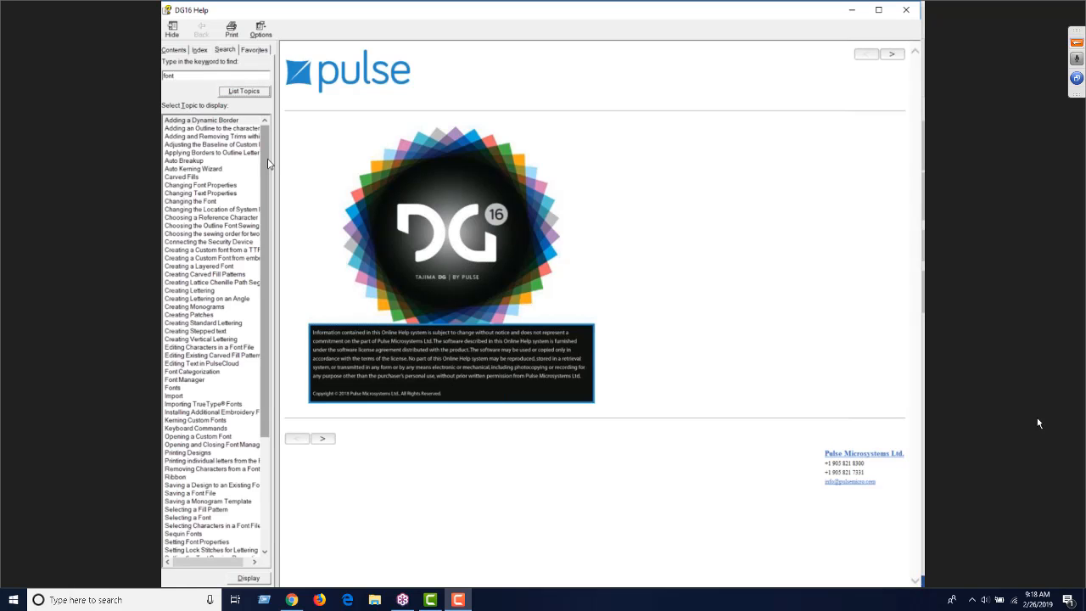
left_click_drag(265, 162, 266, 291)
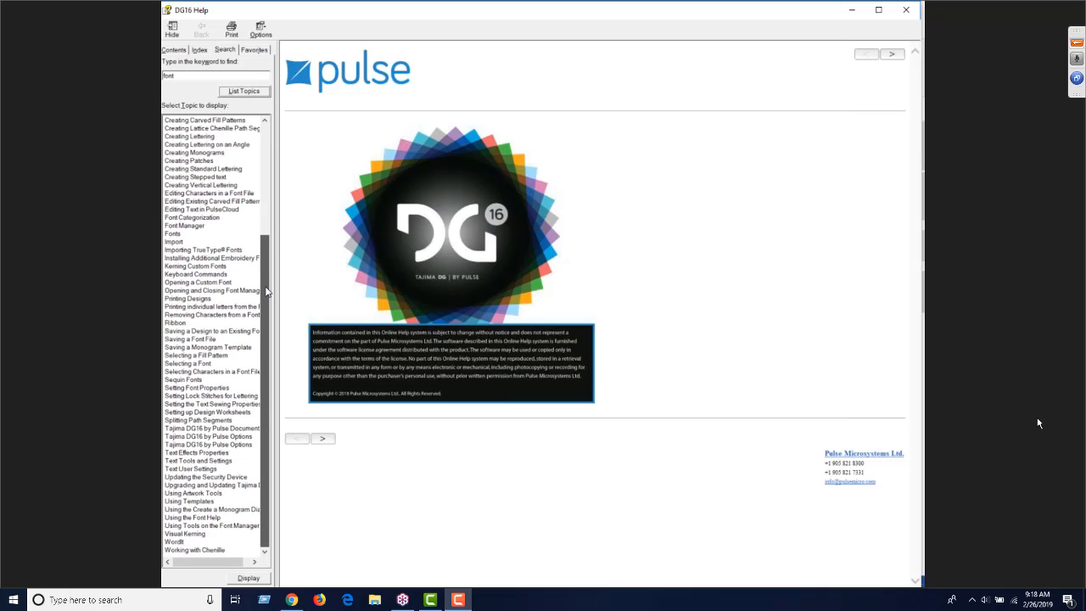
- Open the help topic Selecting Characters in a Font File, read through the Font Manager topics that follow it, and close the help
left_click(217, 372)
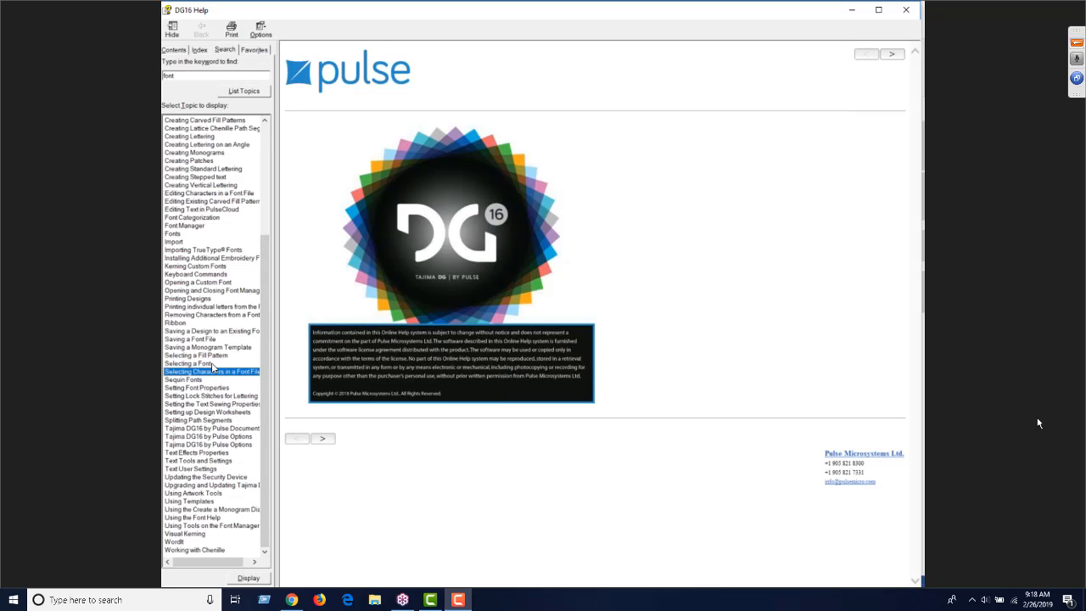
double_click(226, 374)
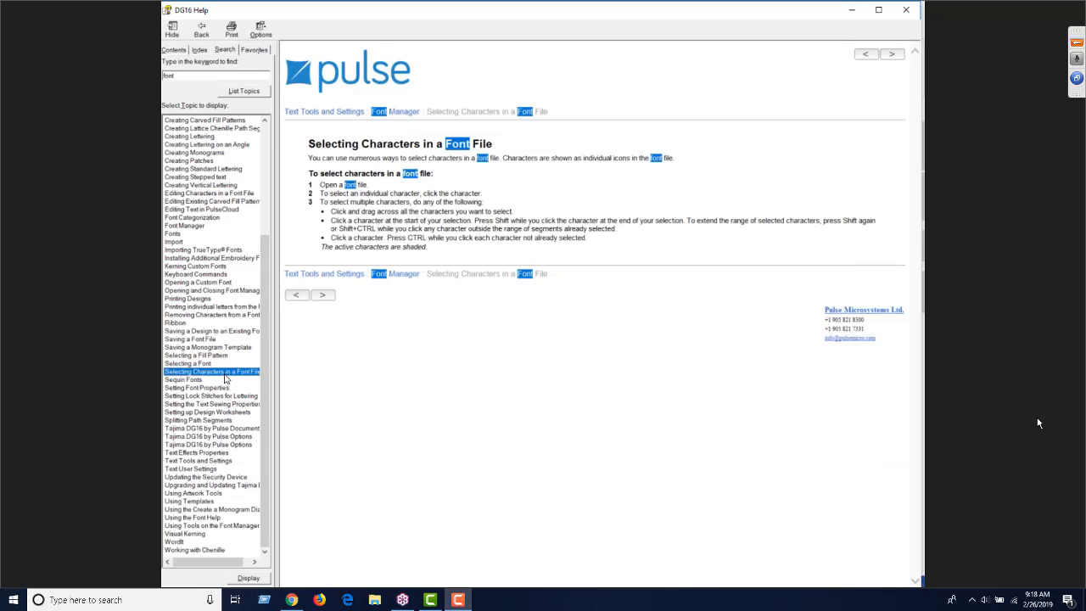
left_click(325, 297)
left_click(326, 304)
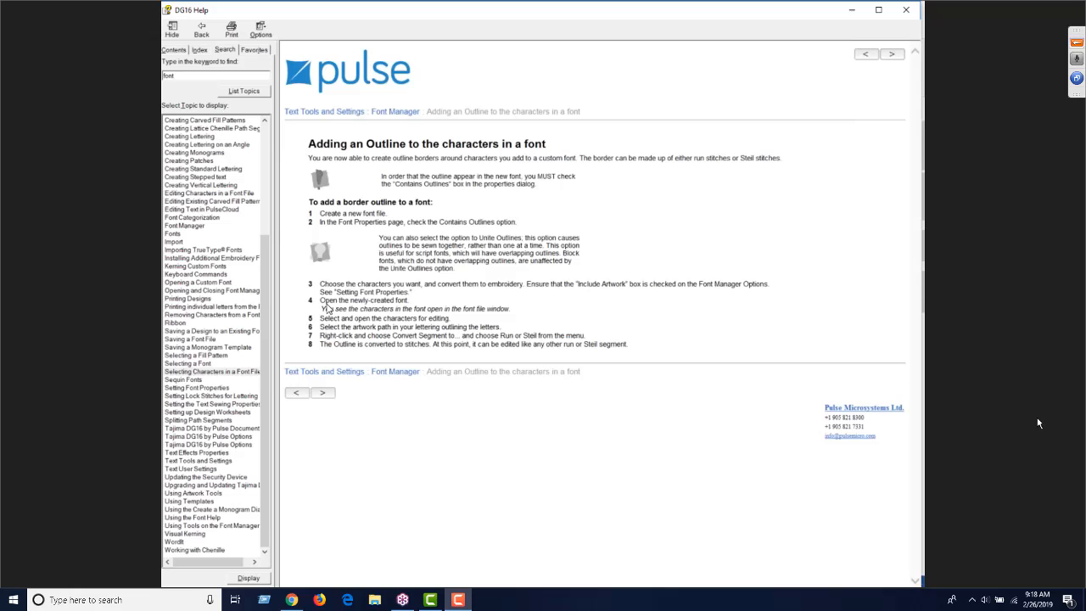
left_click(318, 394)
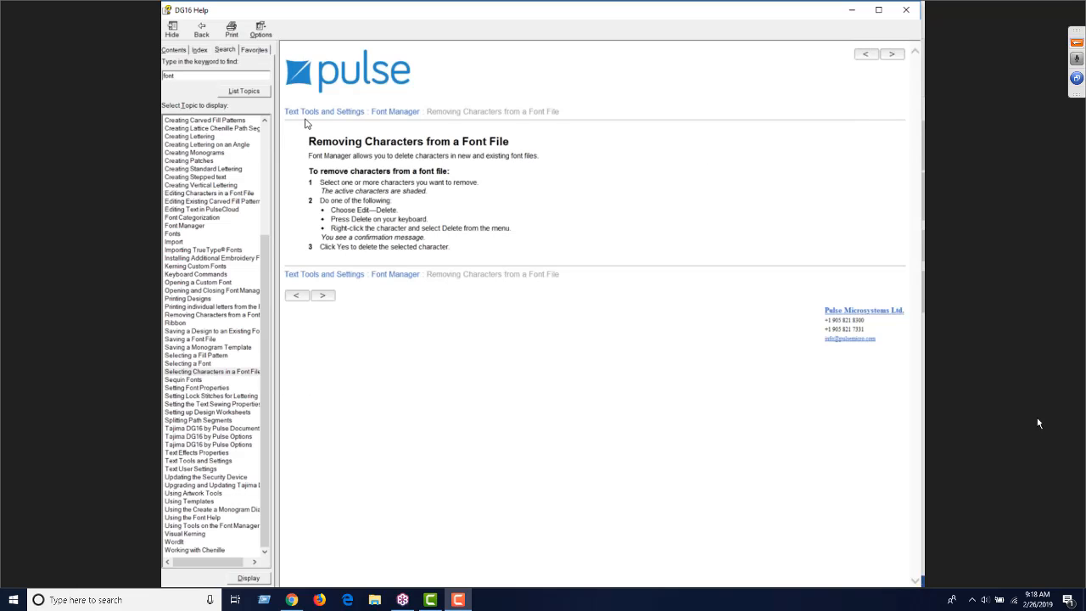
left_click(906, 10)
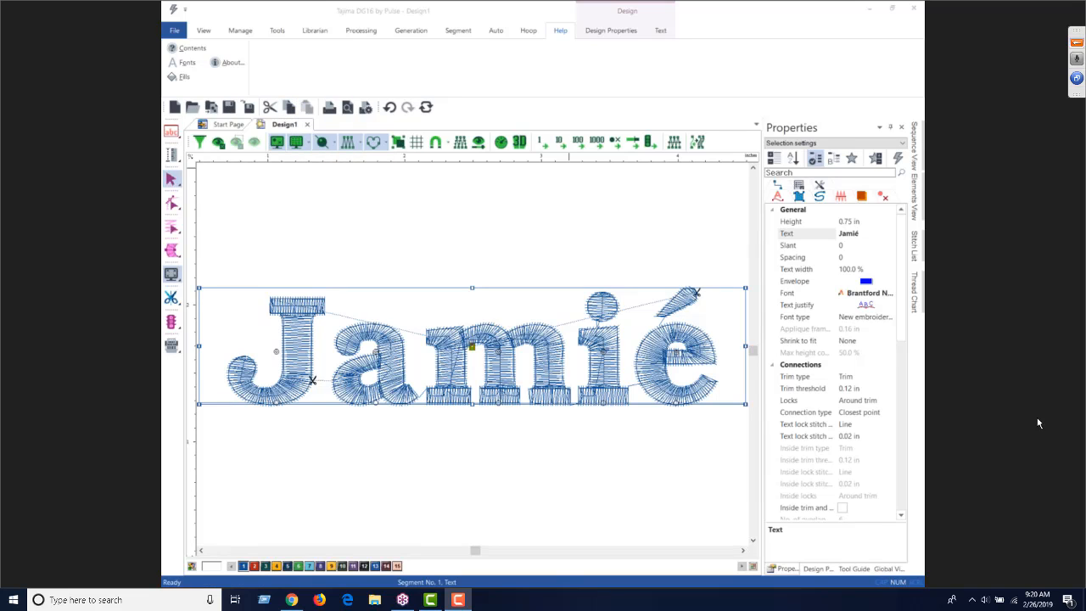
- Look at the design properties, reopen the general software help contents, and close the help window
key("XF86AudioLowerVolume")
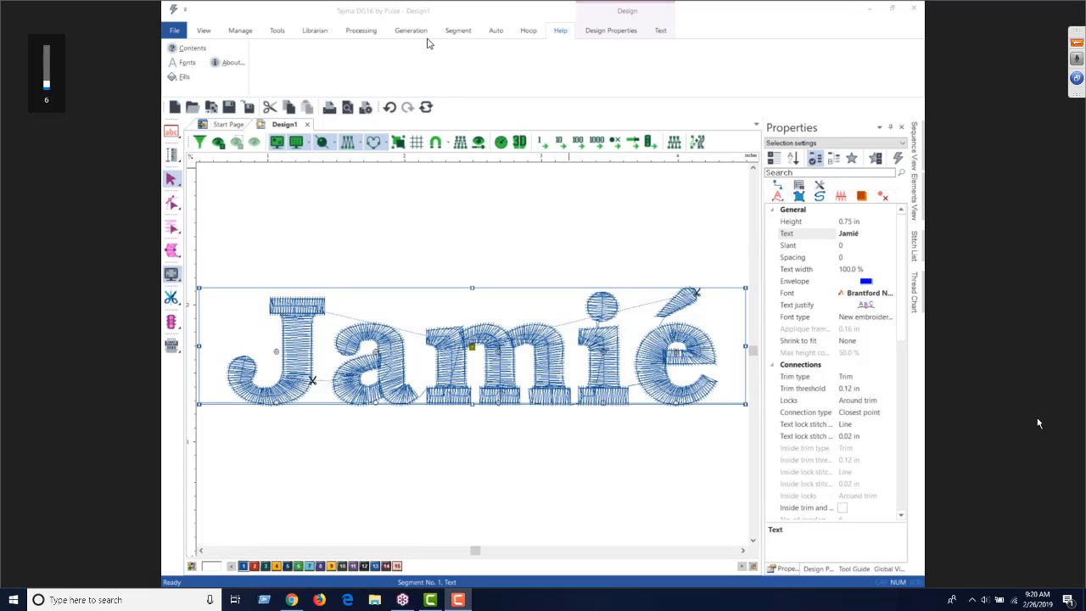
left_click(605, 34)
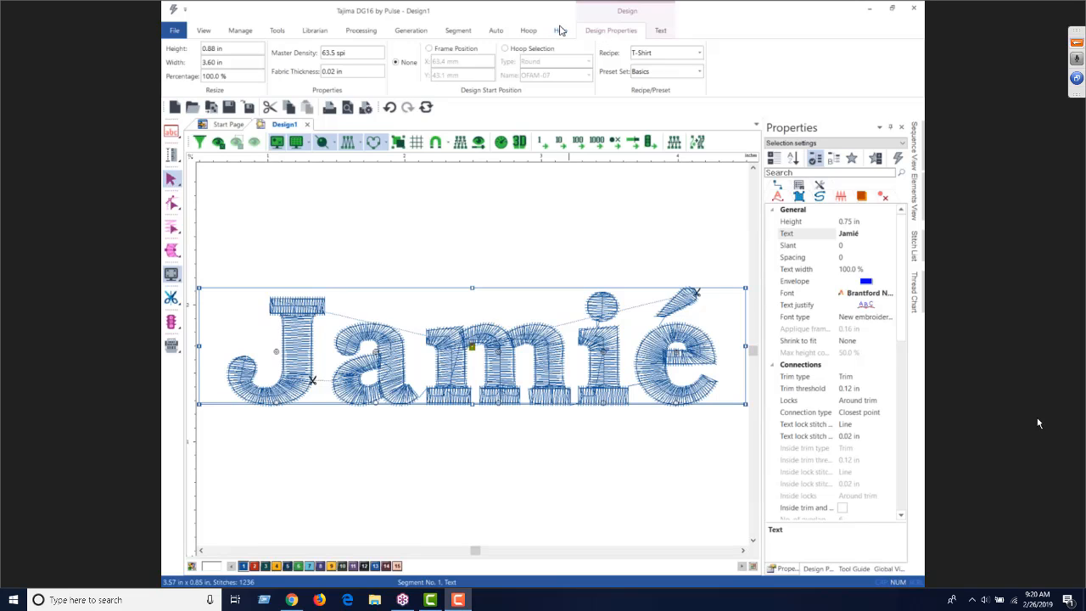
left_click(561, 30)
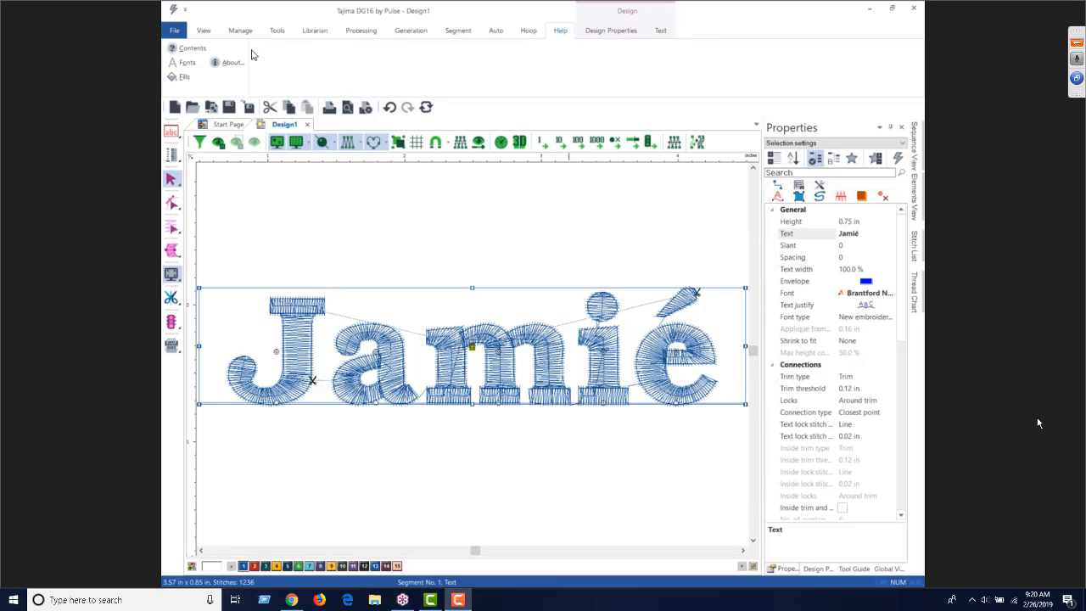
left_click(184, 52)
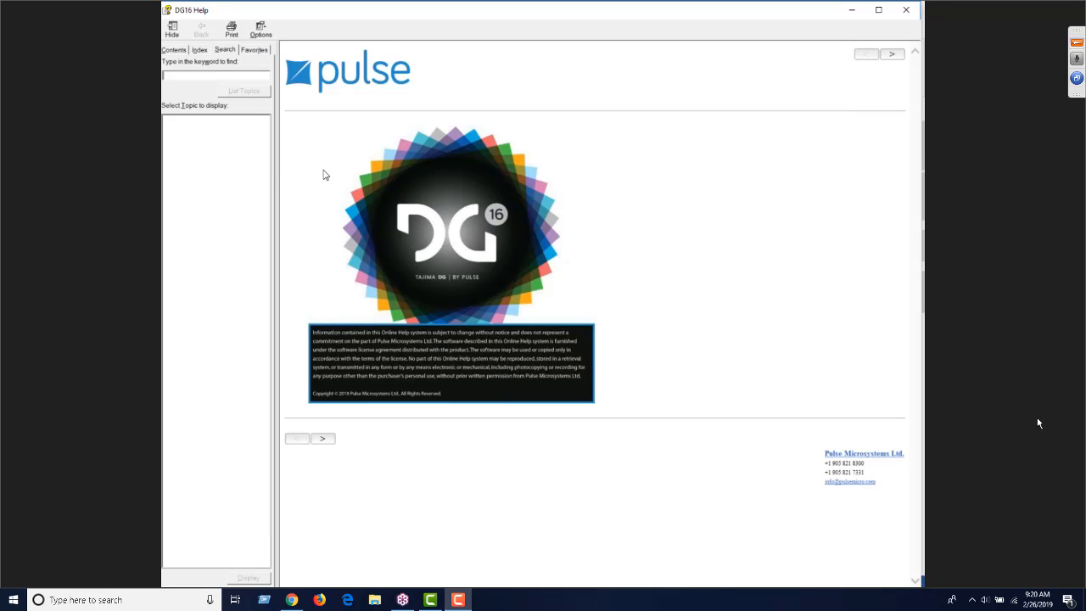
left_click(907, 10)
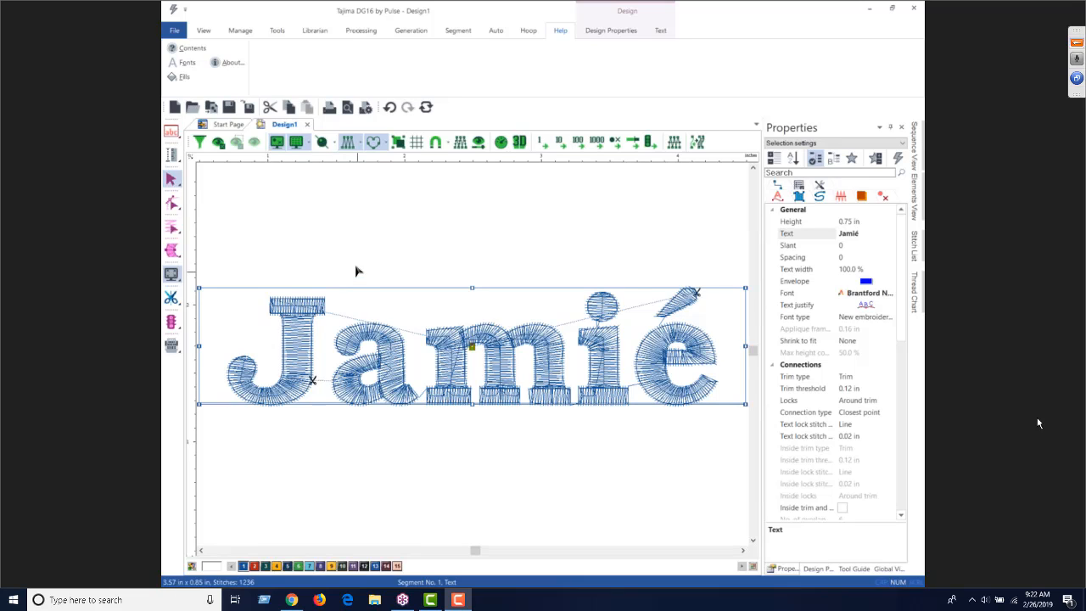
- Try to kern the lettering by moving the J closer to the a and the a closer to the m
left_click(322, 144)
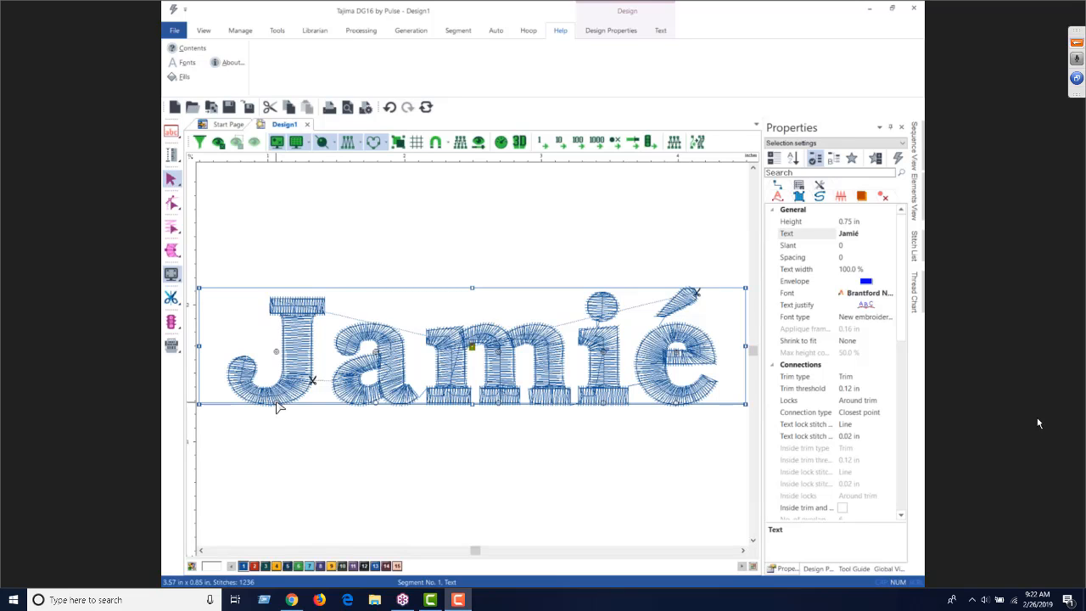
left_click_drag(279, 407, 294, 383)
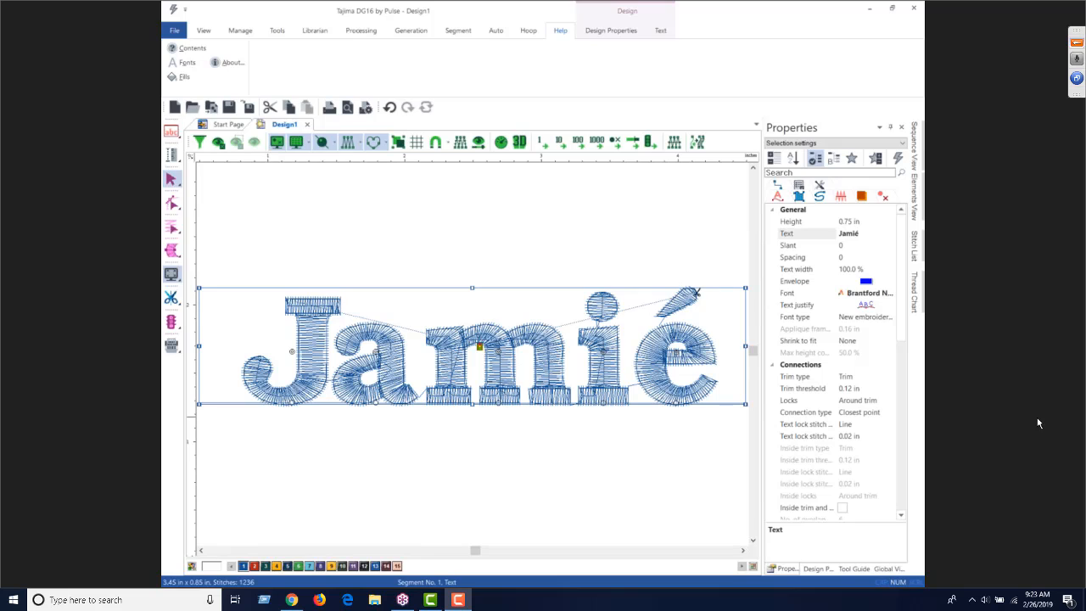
left_click(1038, 423)
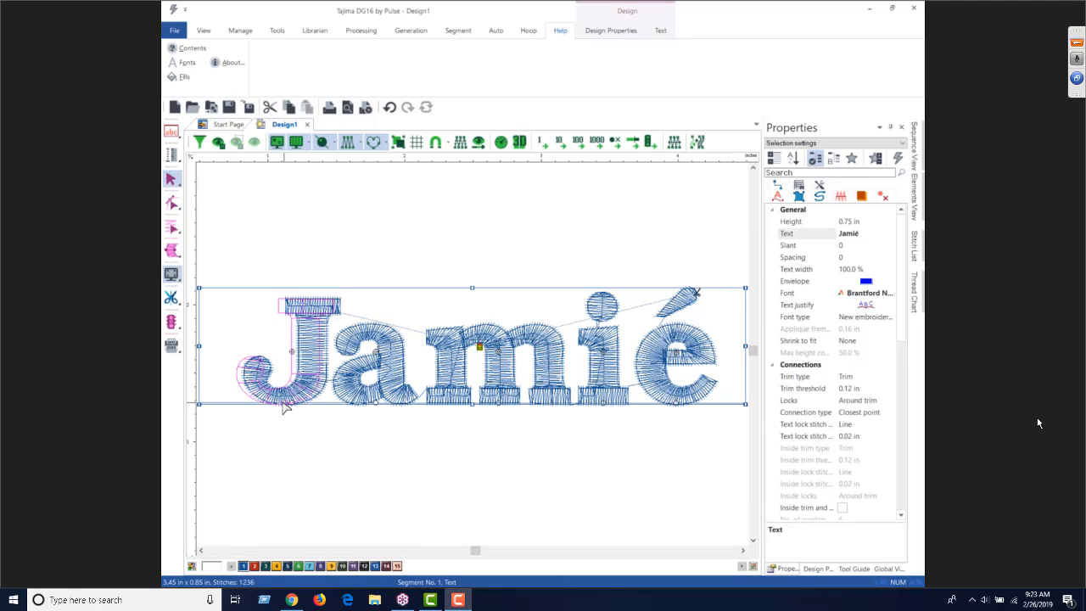
mouse_move(283, 398)
left_mouse_down()
mouse_move(250, 399)
mouse_move(295, 396)
left_mouse_up()
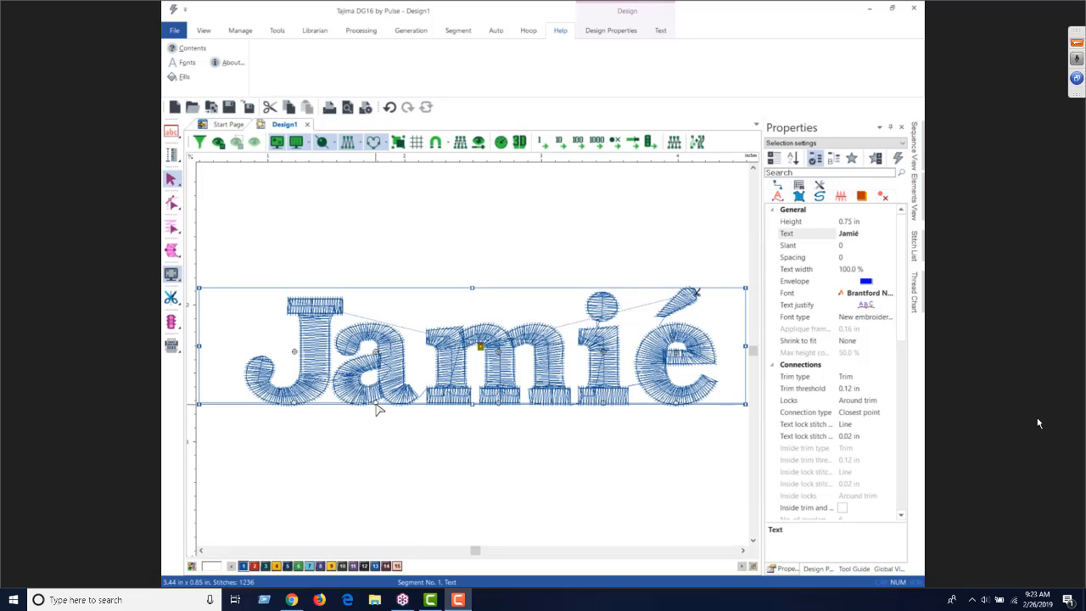
mouse_move(379, 408)
left_mouse_down()
mouse_move(344, 397)
mouse_move(382, 396)
left_mouse_up()
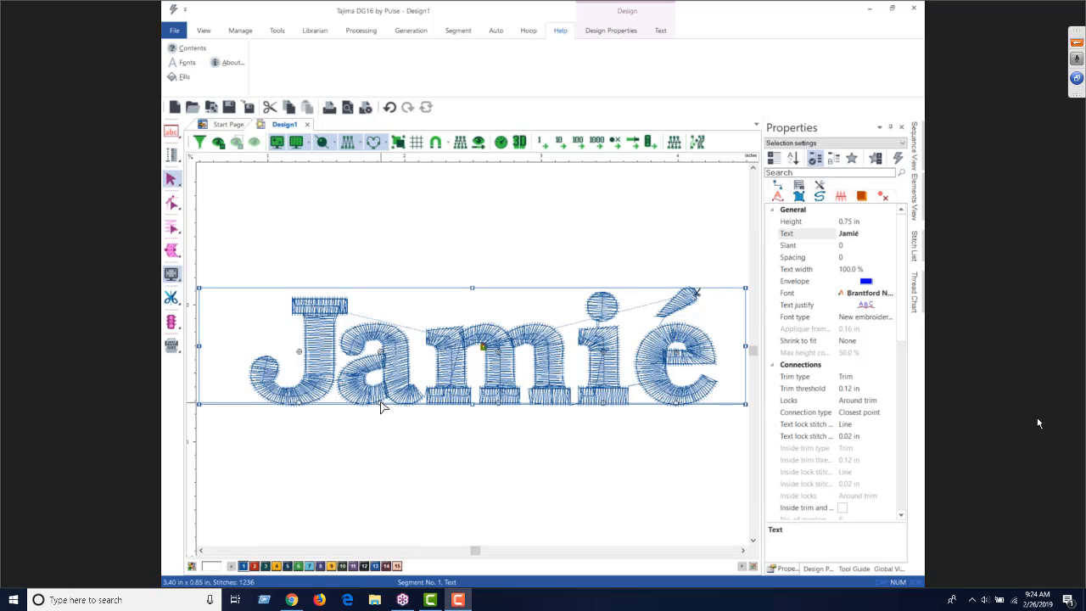
mouse_move(382, 407)
left_mouse_down()
mouse_move(427, 407)
mouse_move(362, 409)
mouse_move(414, 405)
mouse_move(381, 399)
left_mouse_up()
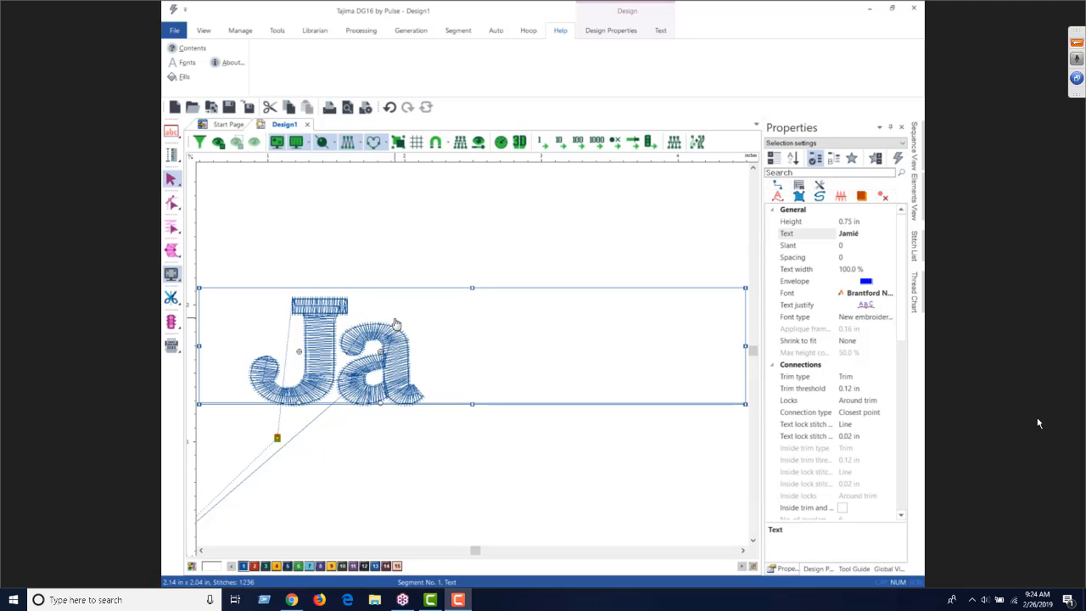
- Undo the letter moves and the earlier edits to the lettering text
key("ctrl+z")
key("ctrl+z")
key("ctrl+z")
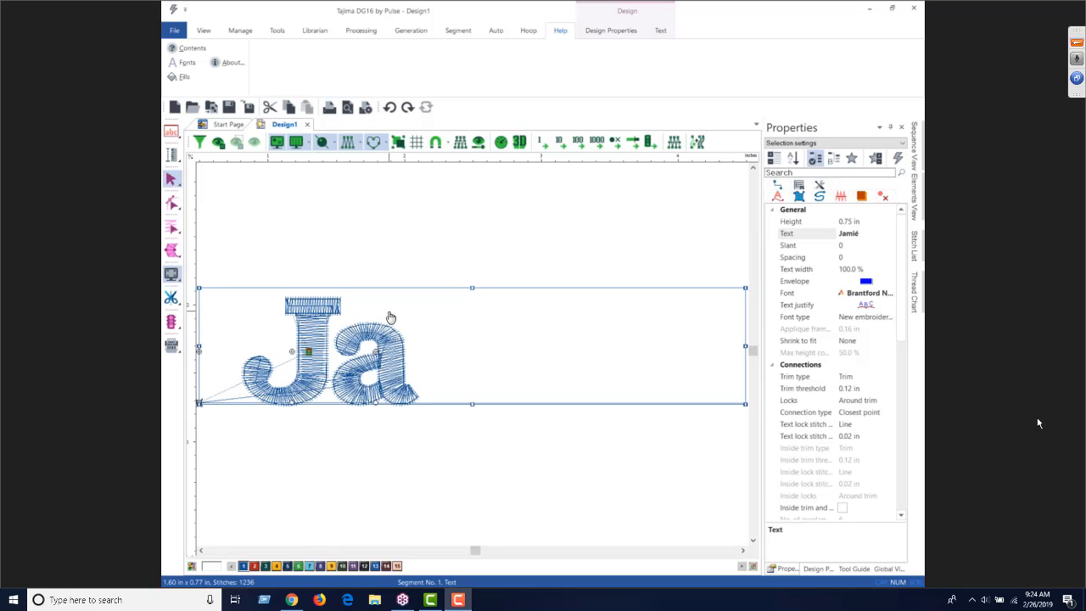
key("ctrl+z")
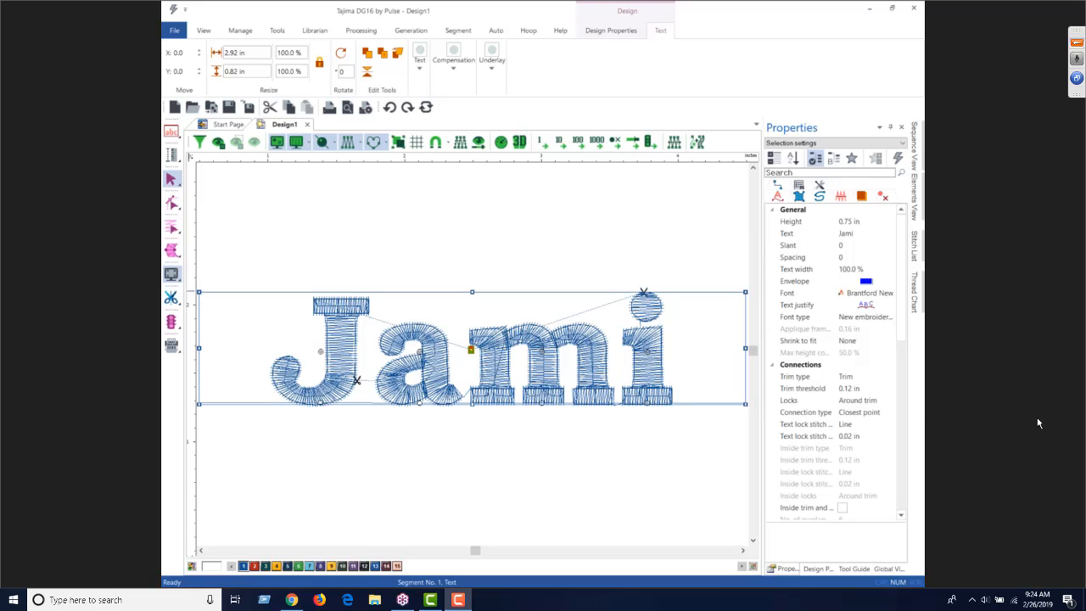
- Start adding the accented final letter to the lettering text, and clear the text
left_click(1038, 423)
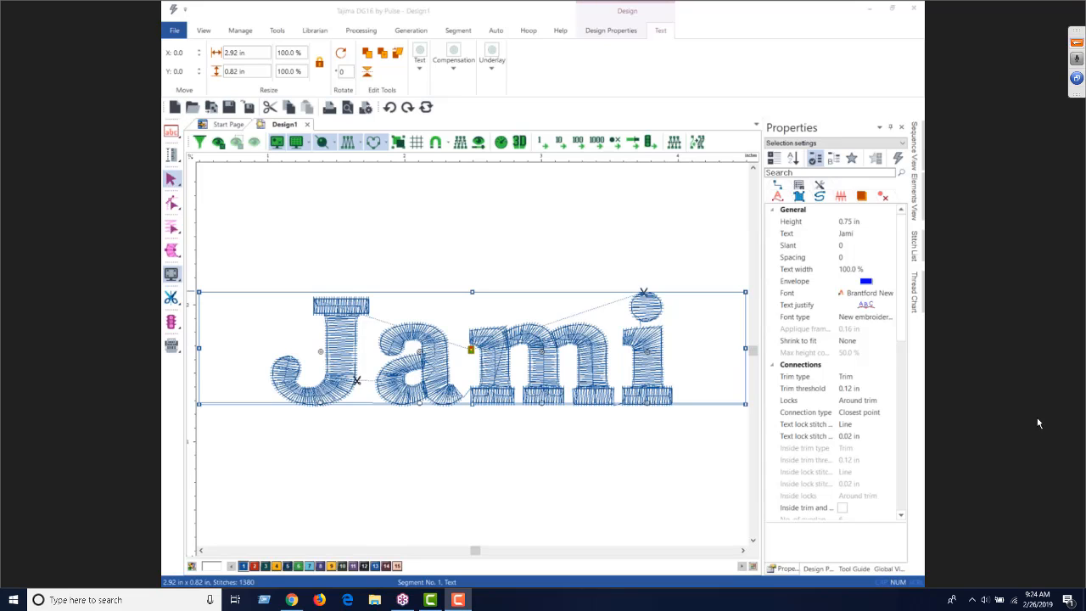
left_click(858, 235)
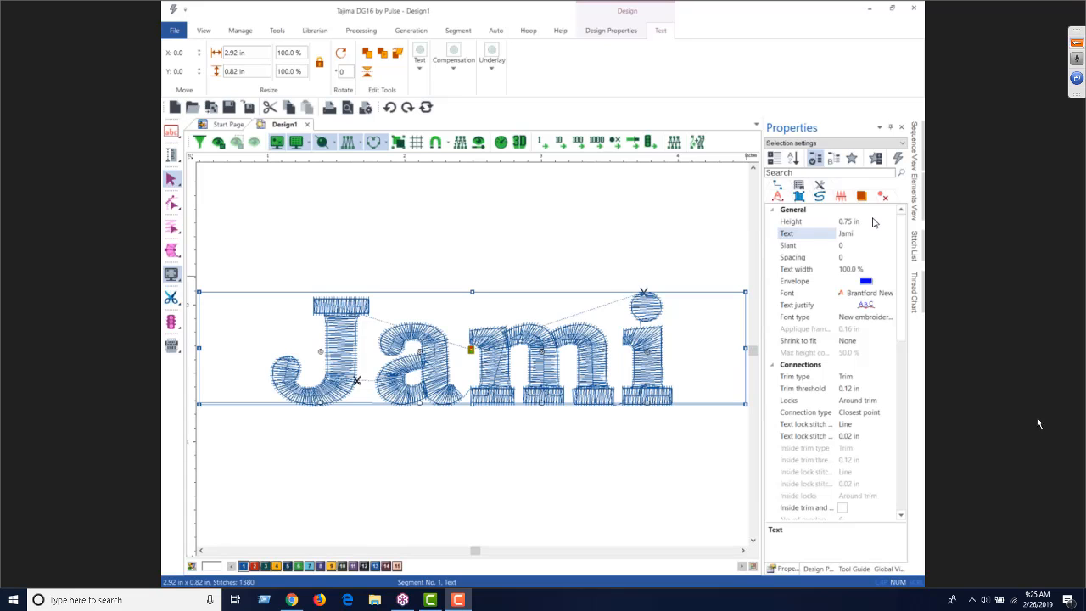
key("alt")
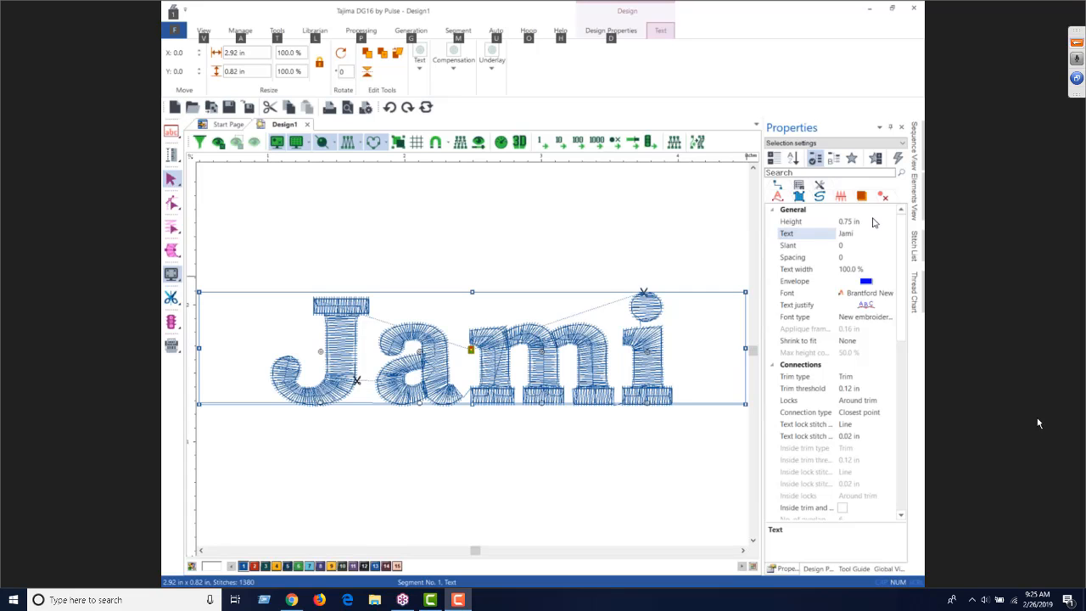
key("alt")
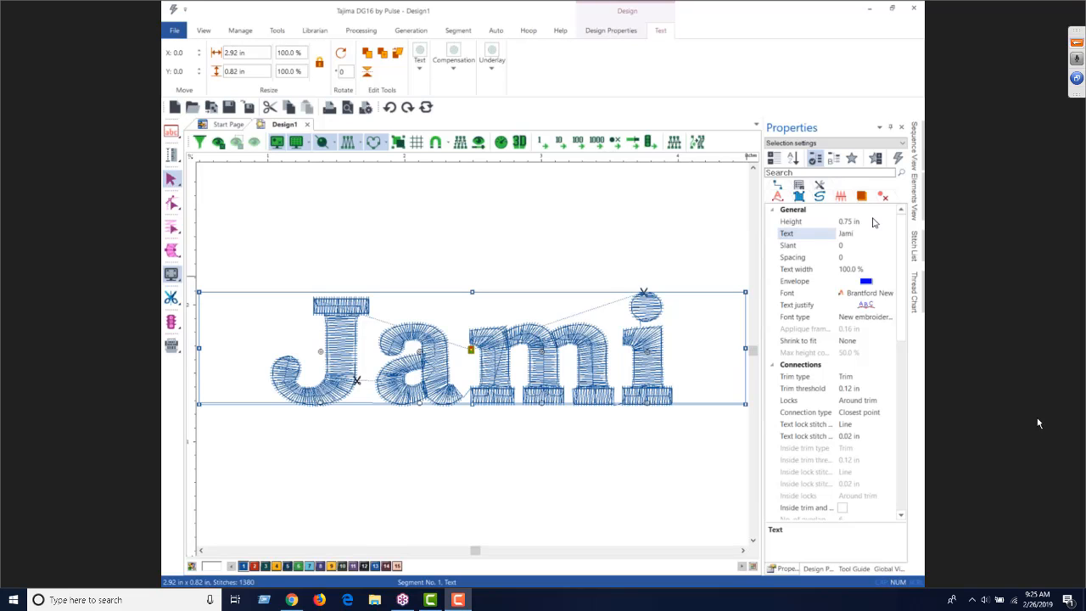
type("e")
key("BackSpace")
left_click(874, 223)
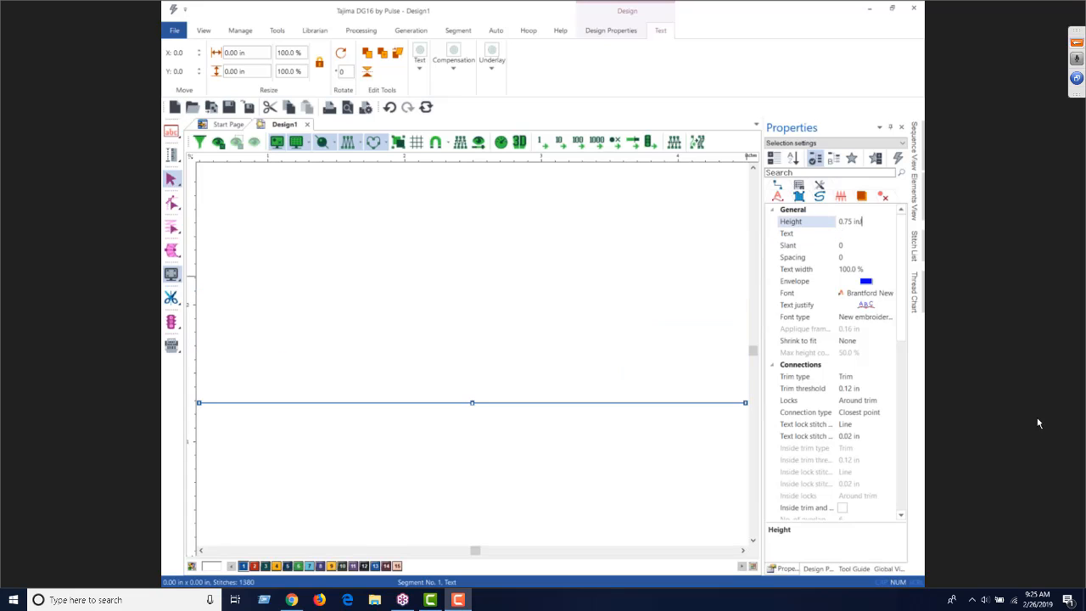
- Re-enter the name as the lettering text with the accented é as its final letter and apply it
left_click(850, 233)
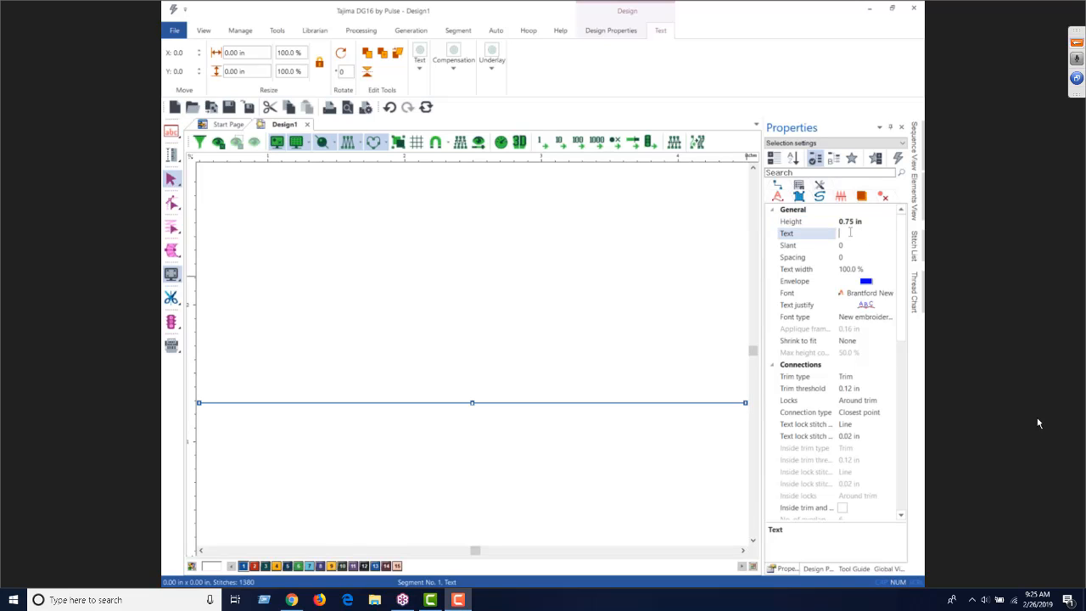
type("Jamie")
type("e")
key("BackSpace")
type("s")
key("BackSpace")
key("Return")
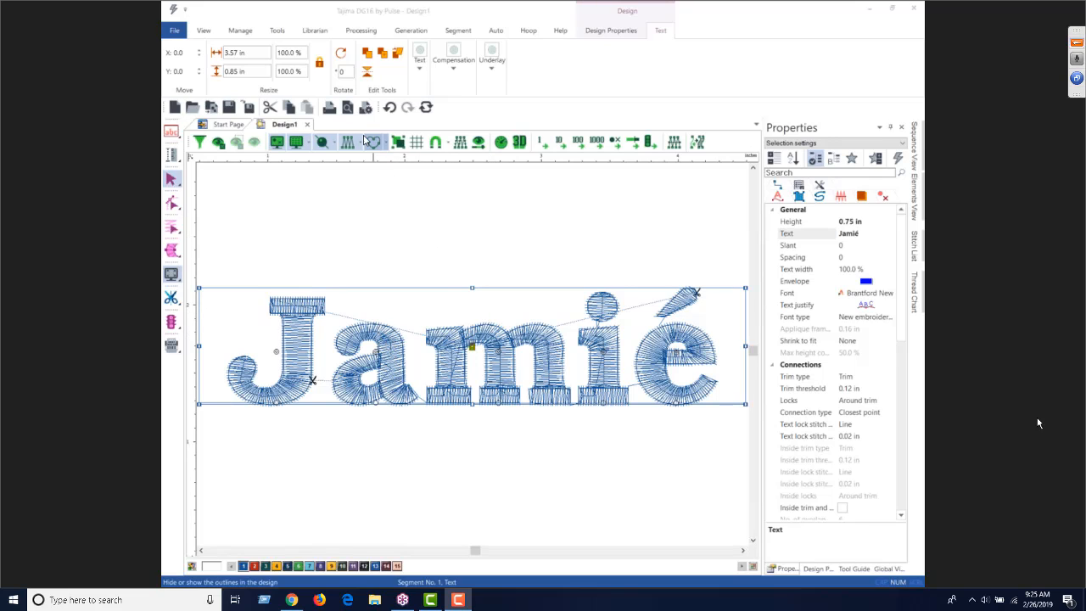
- Review the Environment Display options in User Settings and close the settings without changes
left_click(279, 32)
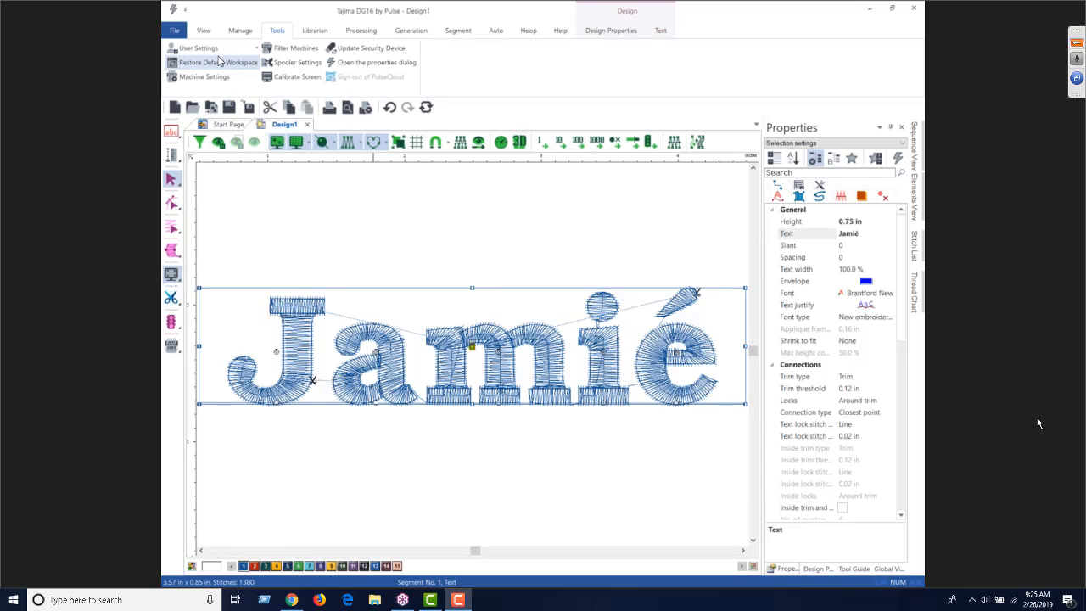
left_click(215, 50)
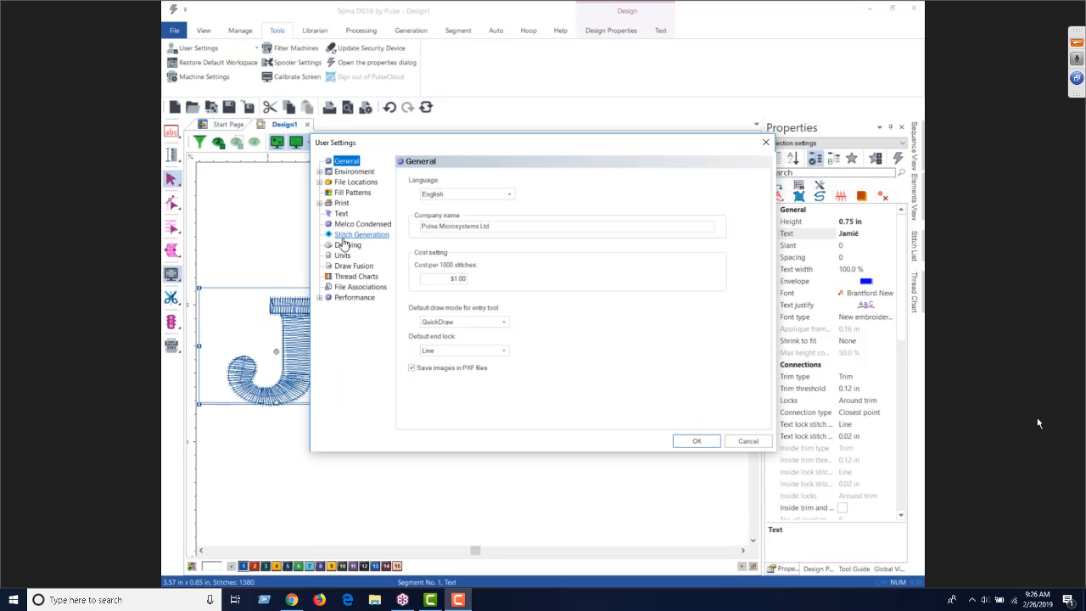
left_click(319, 174)
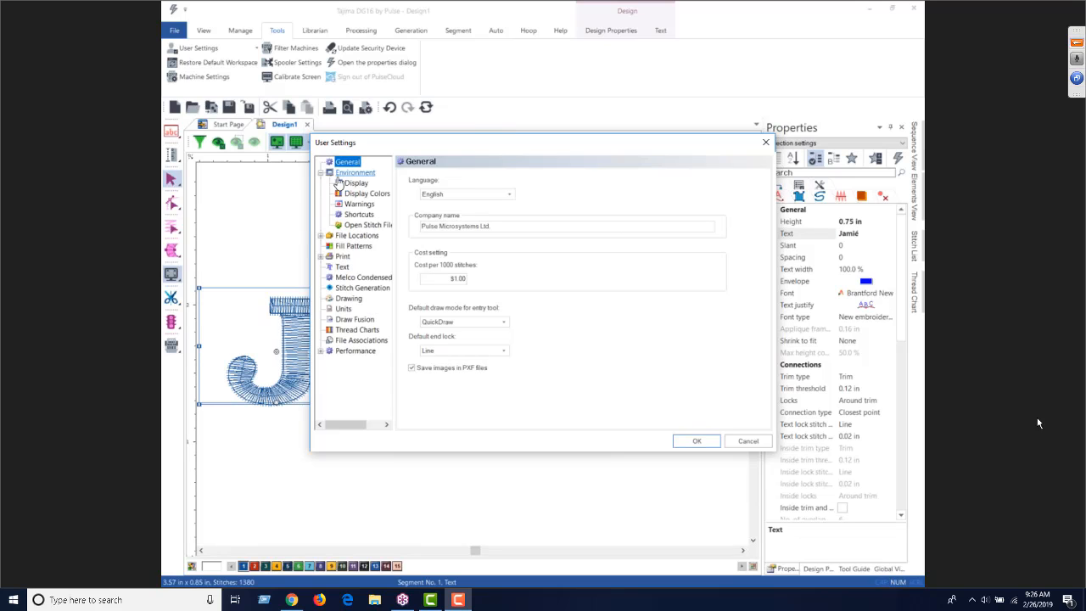
left_click(351, 185)
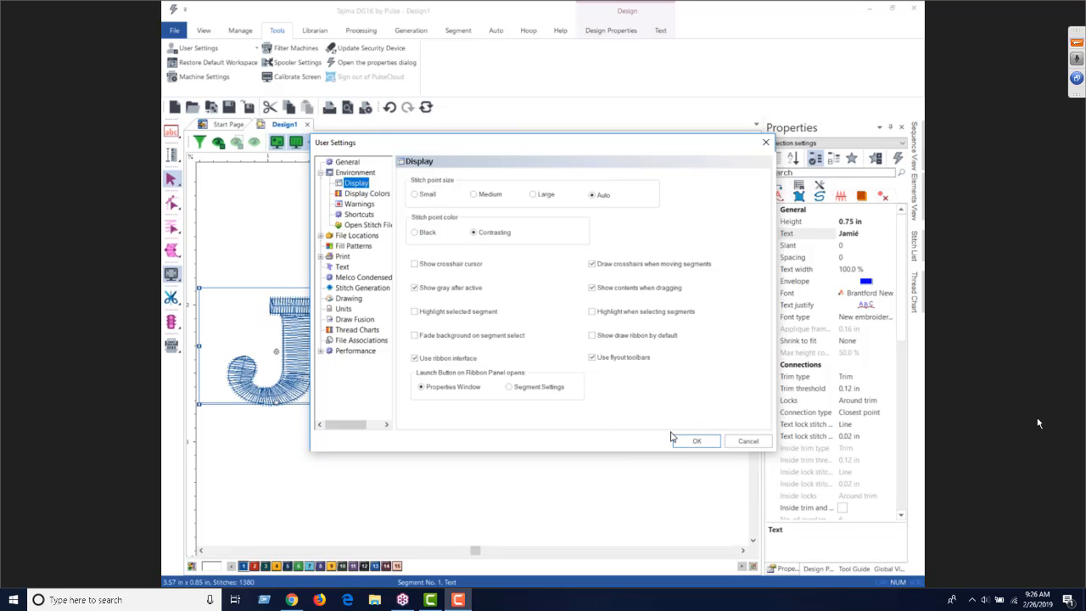
left_click(748, 443)
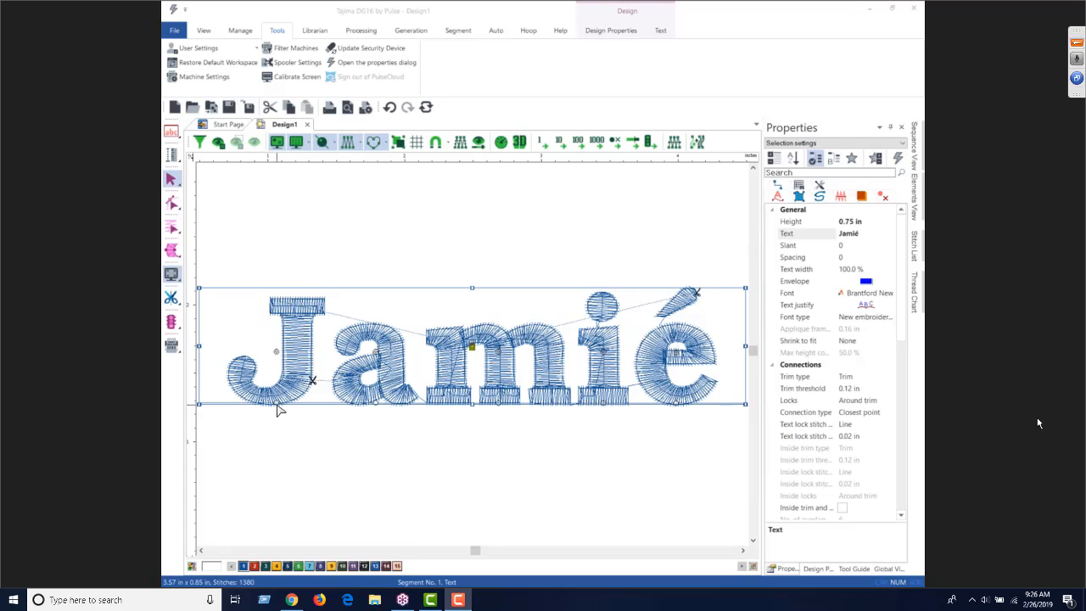
- Kern the J closer to the a, and set the lettering's spacing to 1
mouse_move(280, 407)
left_mouse_down()
mouse_move(298, 400)
mouse_move(234, 392)
mouse_move(295, 404)
left_mouse_up()
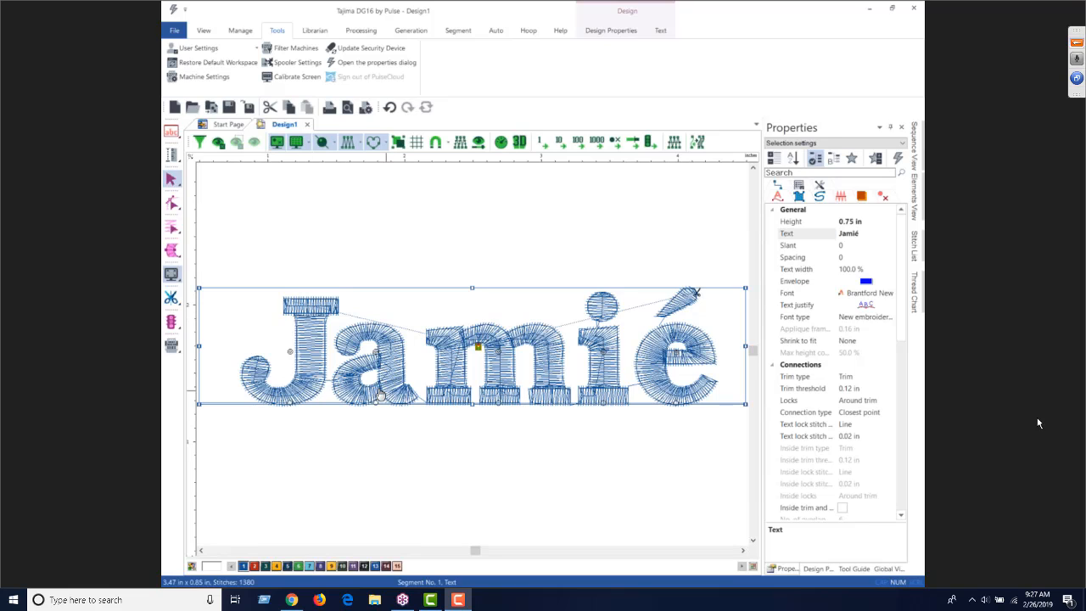
left_click(840, 257)
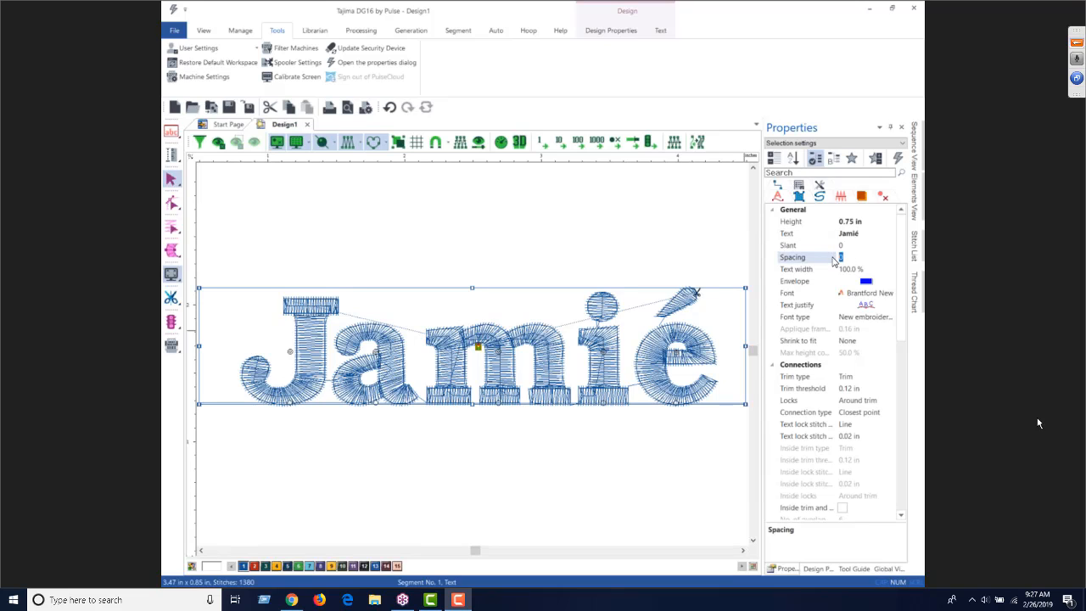
type("1")
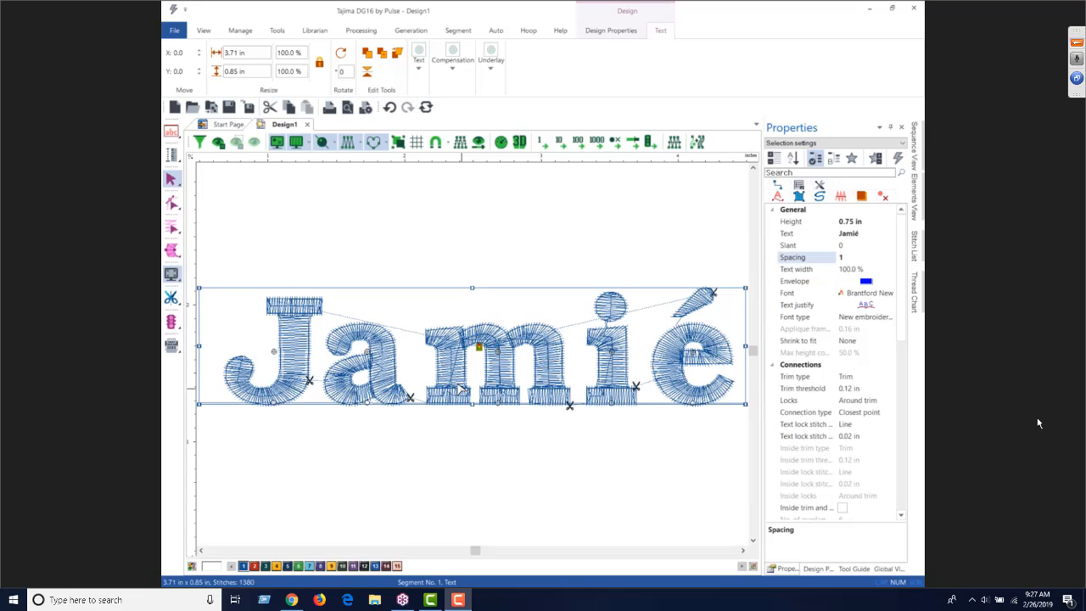
- Set the lettering's spacing to -1
left_click(849, 257)
double_click(843, 257)
type("-1")
key("Return")
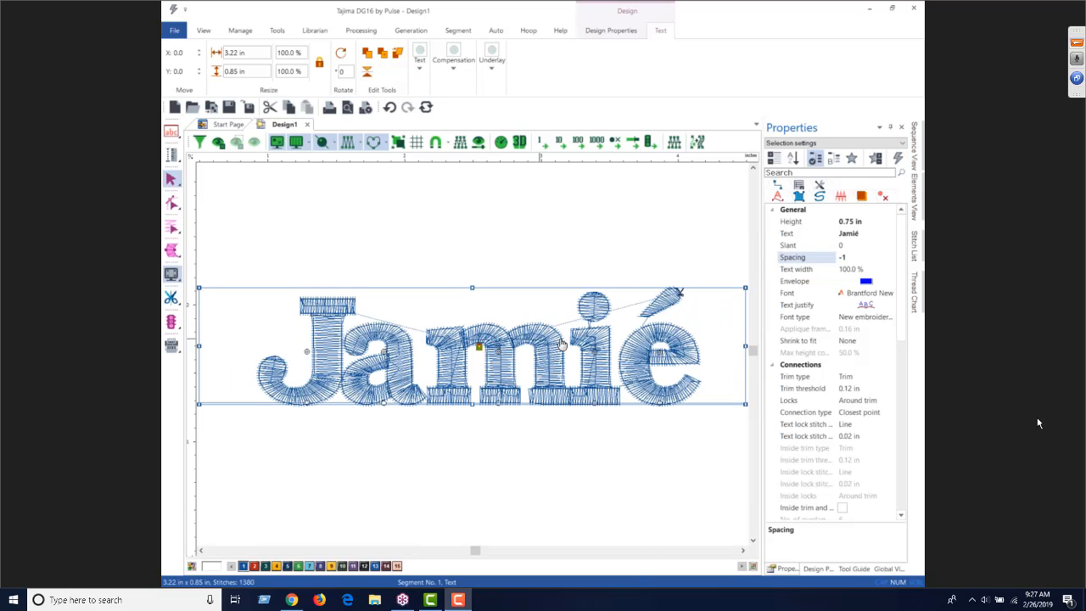
- Set the lettering's spacing to 0
left_click_drag(852, 257, 839, 257)
type("0")
key("Return")
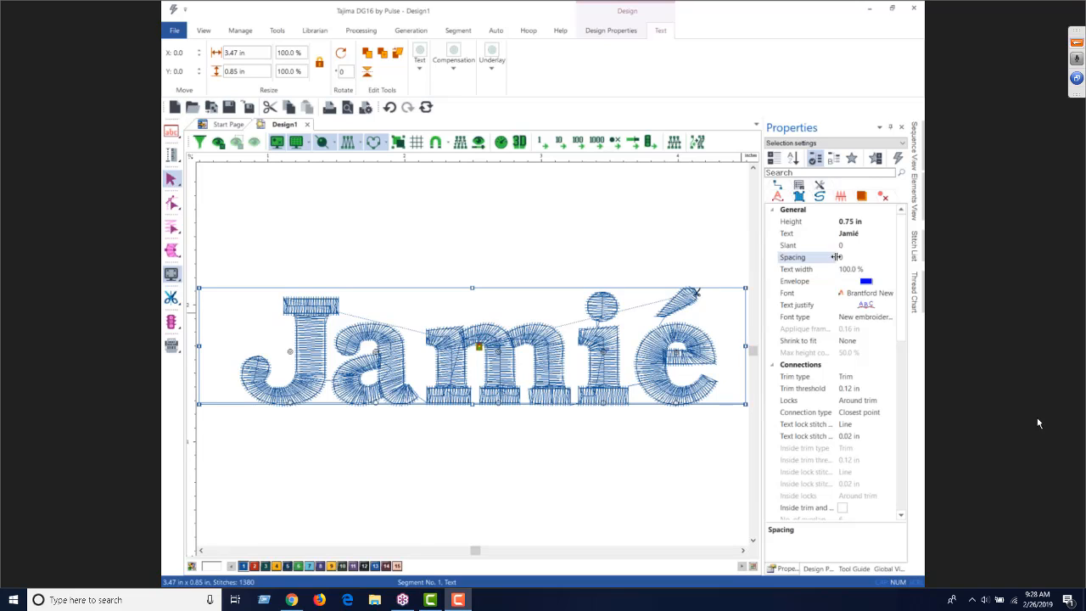
- Kern the é closer to the i by inserting two < characters before the é in the lettering's text
left_click(853, 234)
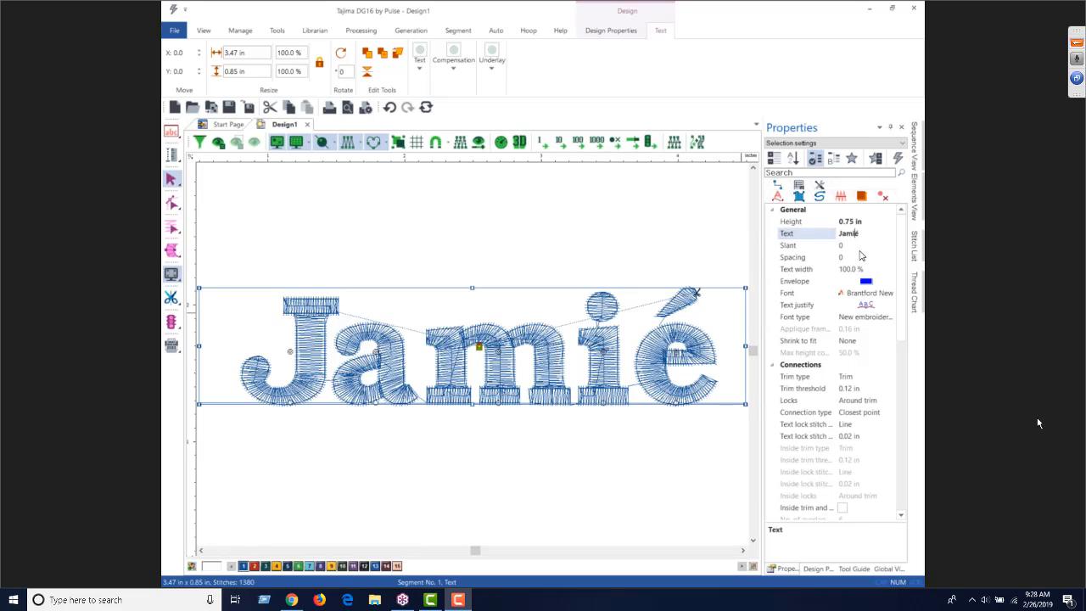
key("Return")
key("Return")
type("<<")
key("Return")
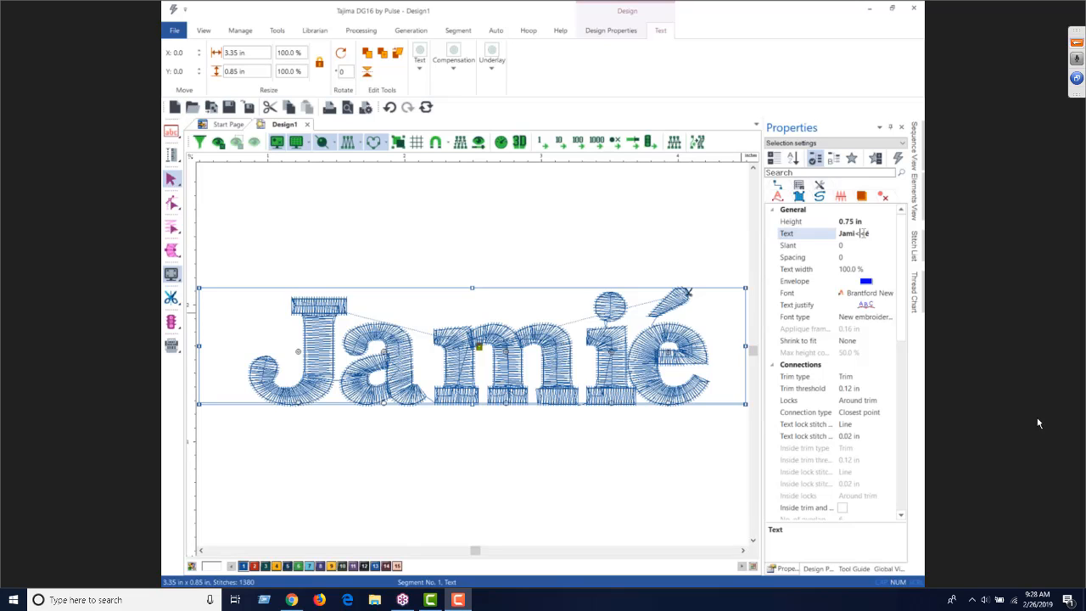
- Loosen the kerning before the é by removing one of the two < characters from the text
left_click(863, 233)
key("Return")
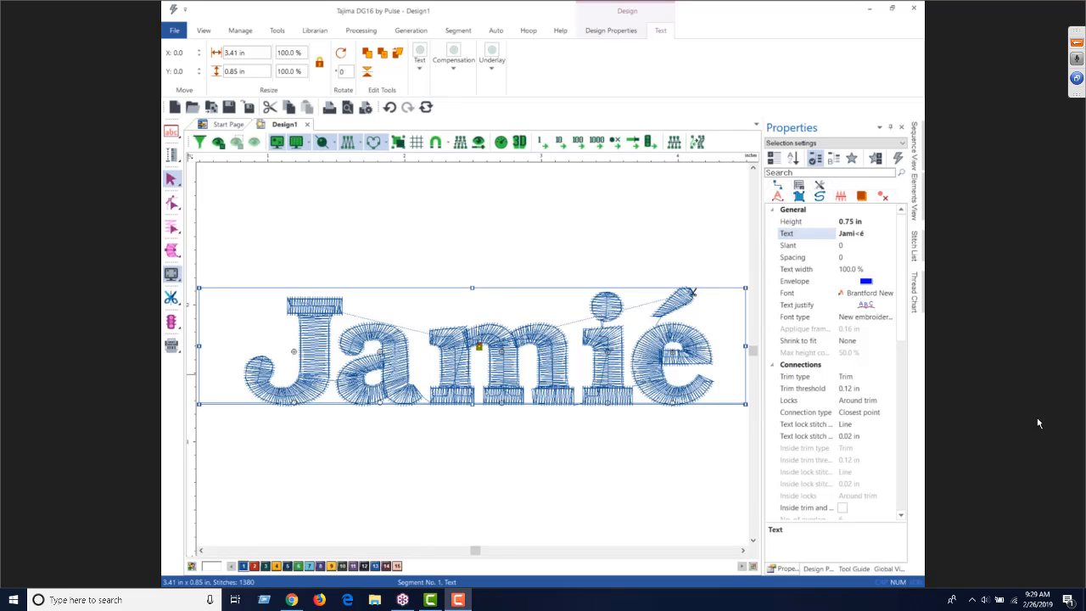
left_click(1039, 423)
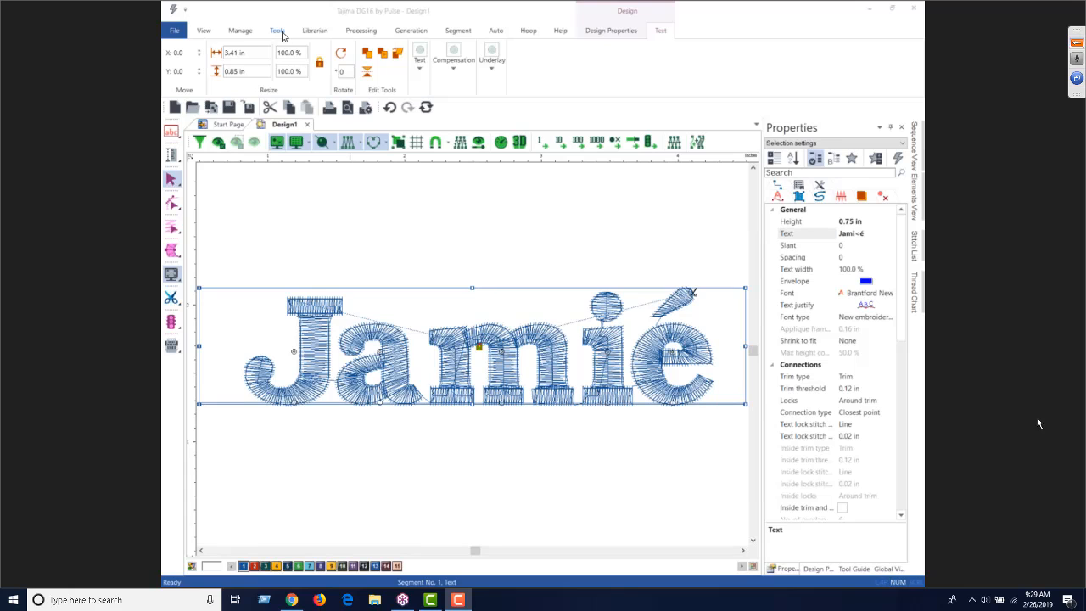
- Check the Environment Display options in User Settings again and cancel without changing anything
left_click(281, 32)
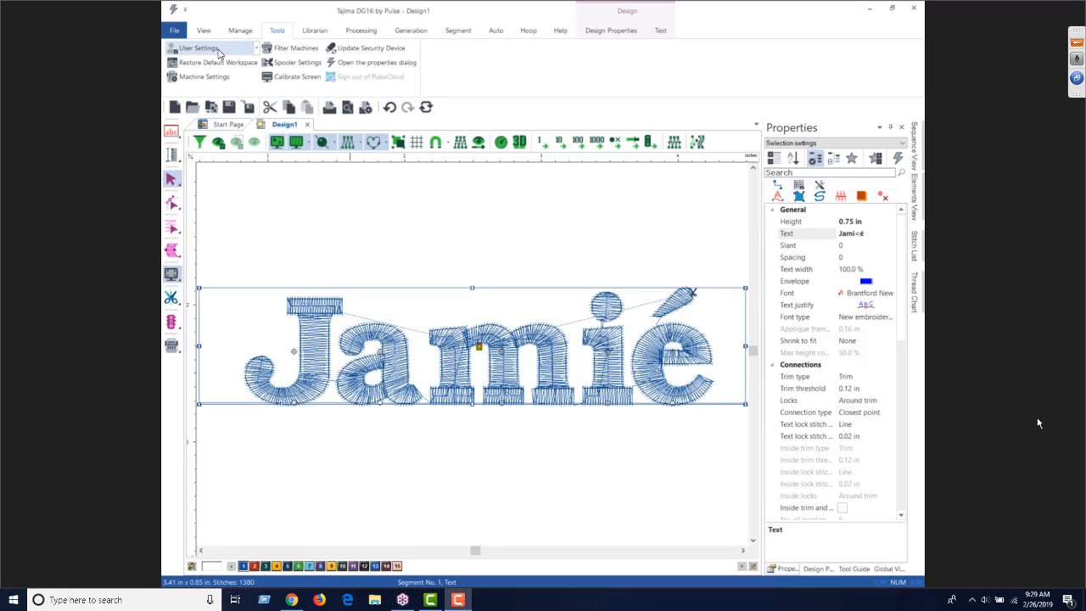
left_click(199, 48)
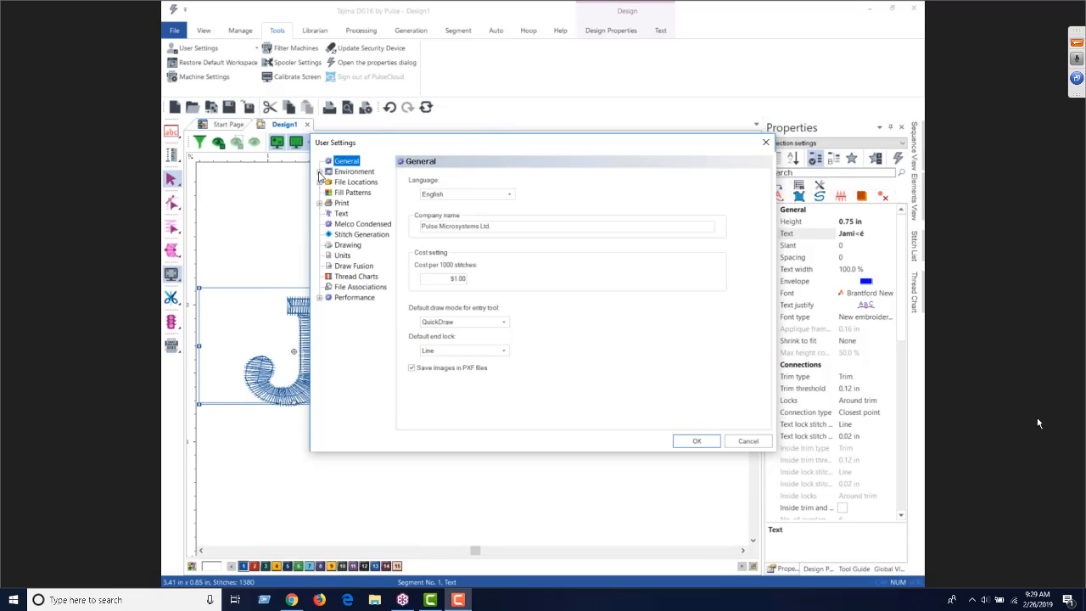
left_click(320, 175)
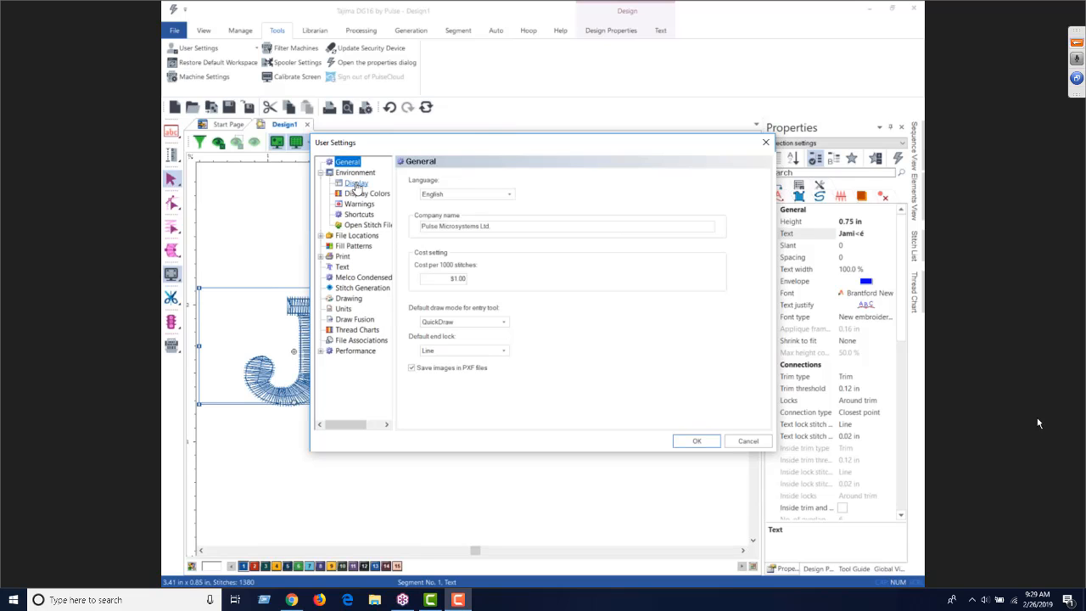
left_click(357, 184)
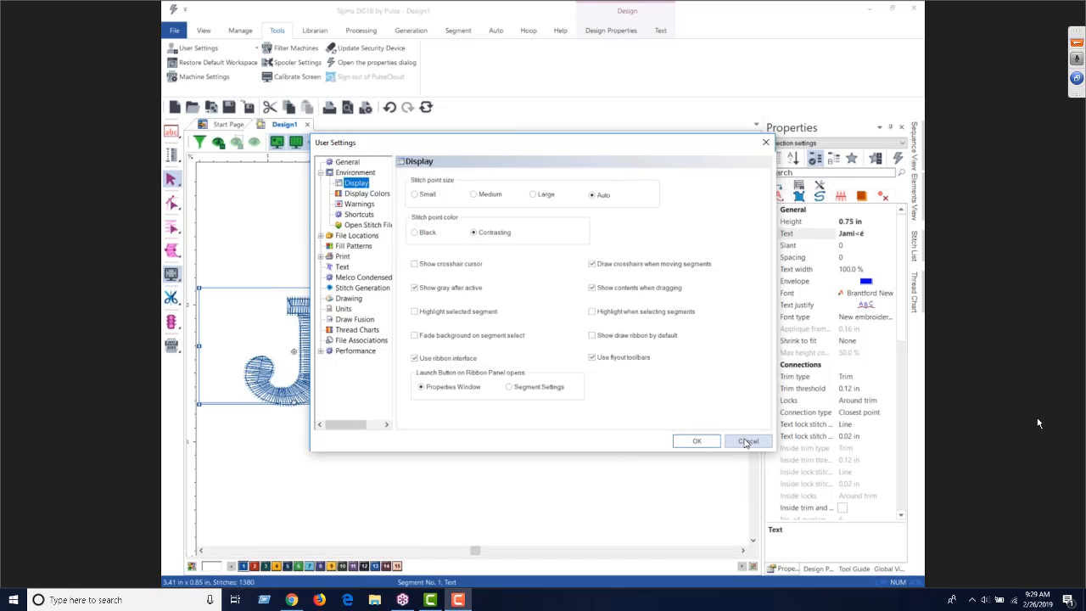
left_click(745, 441)
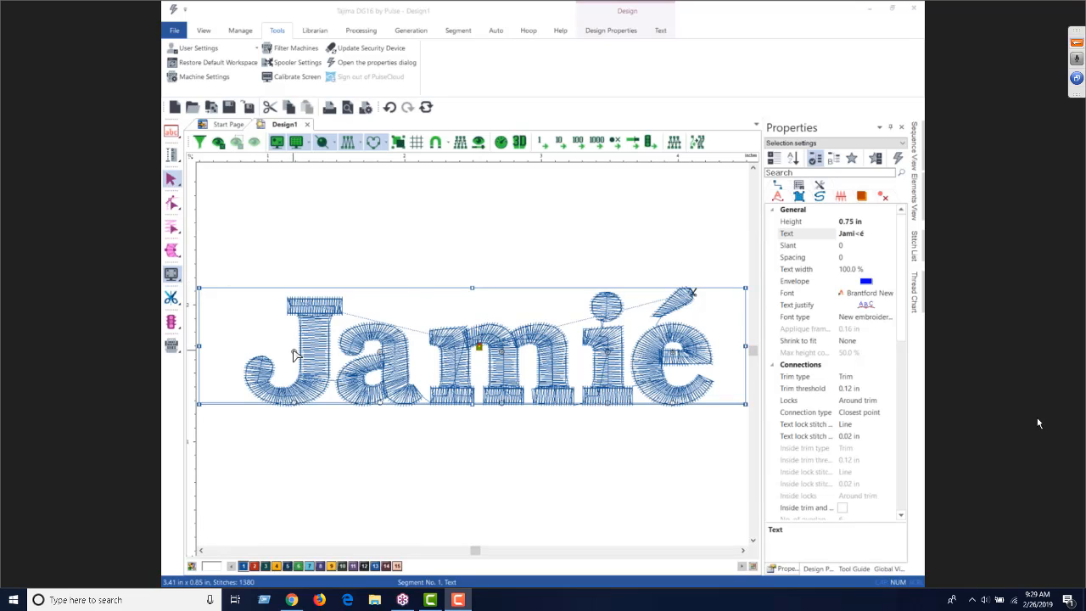
key("XF86AudioLowerVolume")
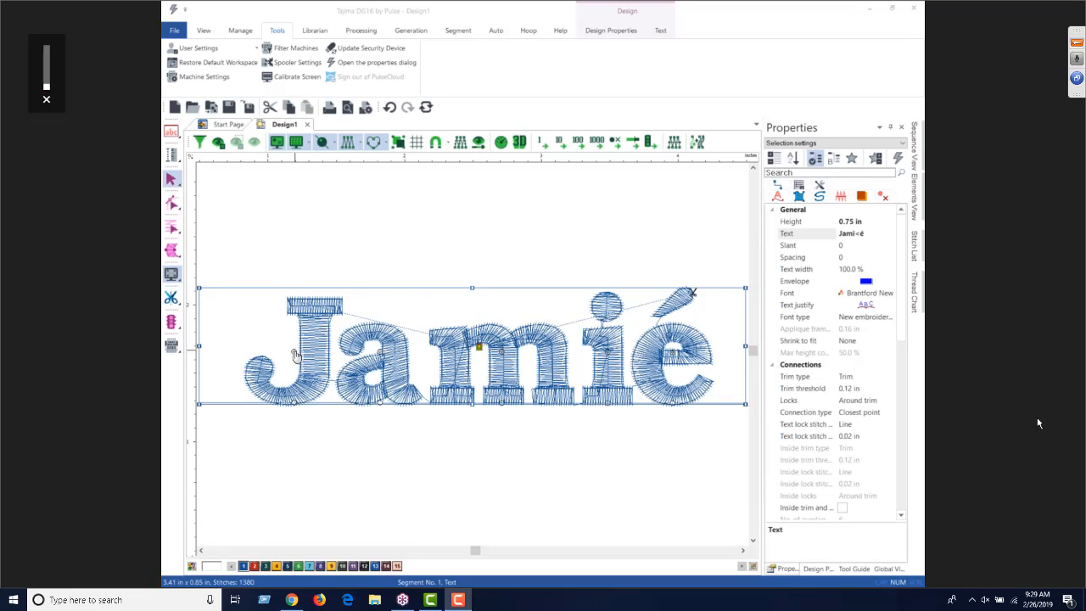
key("XF86AudioRaiseVolume")
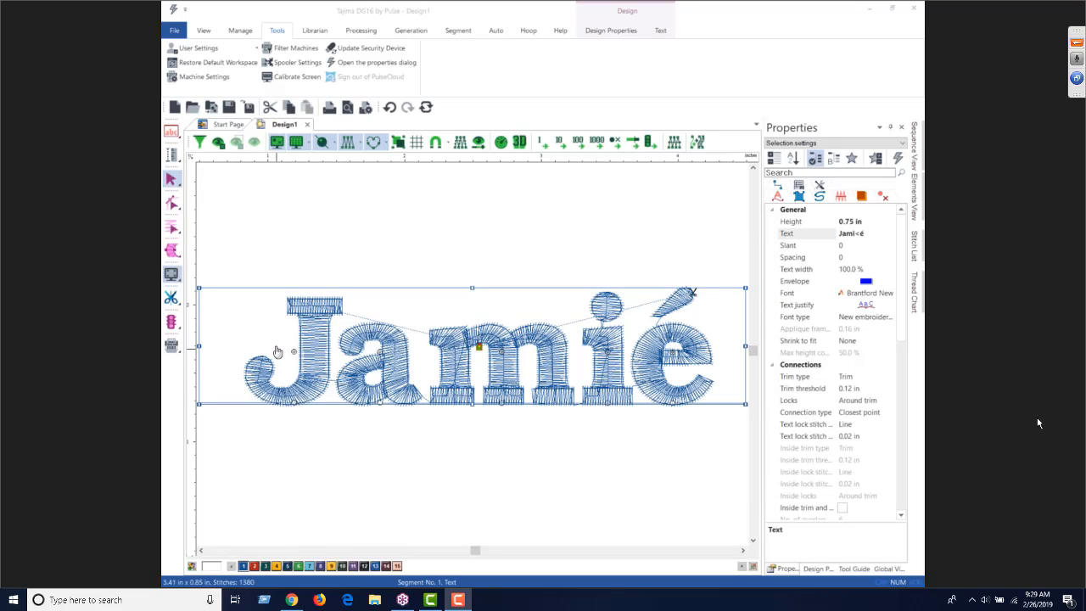
key("XF86AudioRaiseVolume")
- Stagger the letters vertically by moving the J, m and é up and the a and i down
left_click_drag(296, 355, 305, 332)
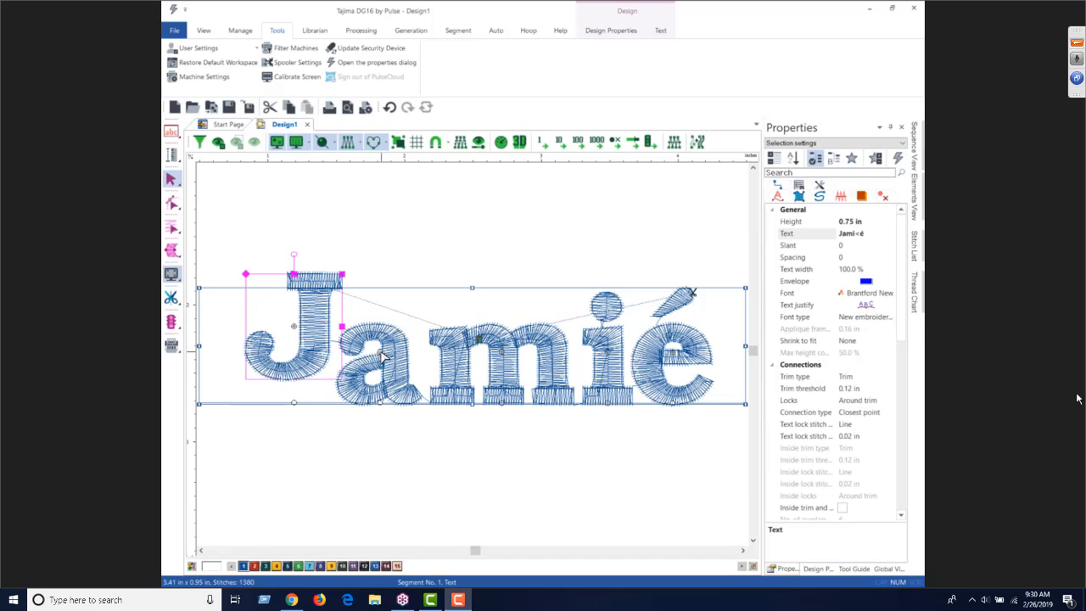
left_click_drag(384, 355, 384, 382)
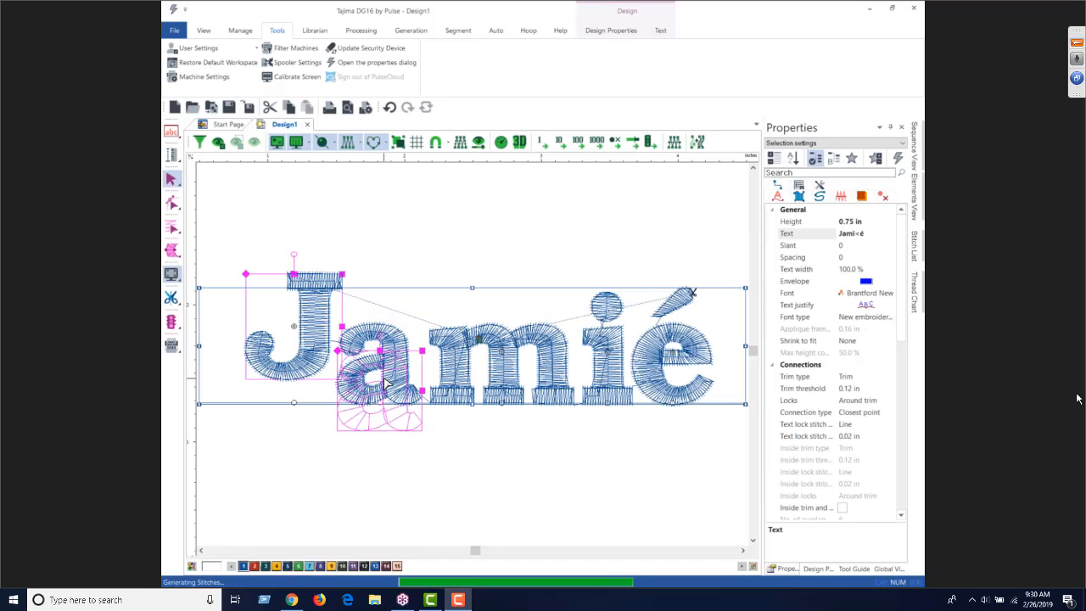
mouse_move(501, 356)
left_mouse_down()
mouse_move(502, 321)
mouse_move(504, 387)
mouse_move(504, 280)
mouse_move(501, 335)
left_mouse_up()
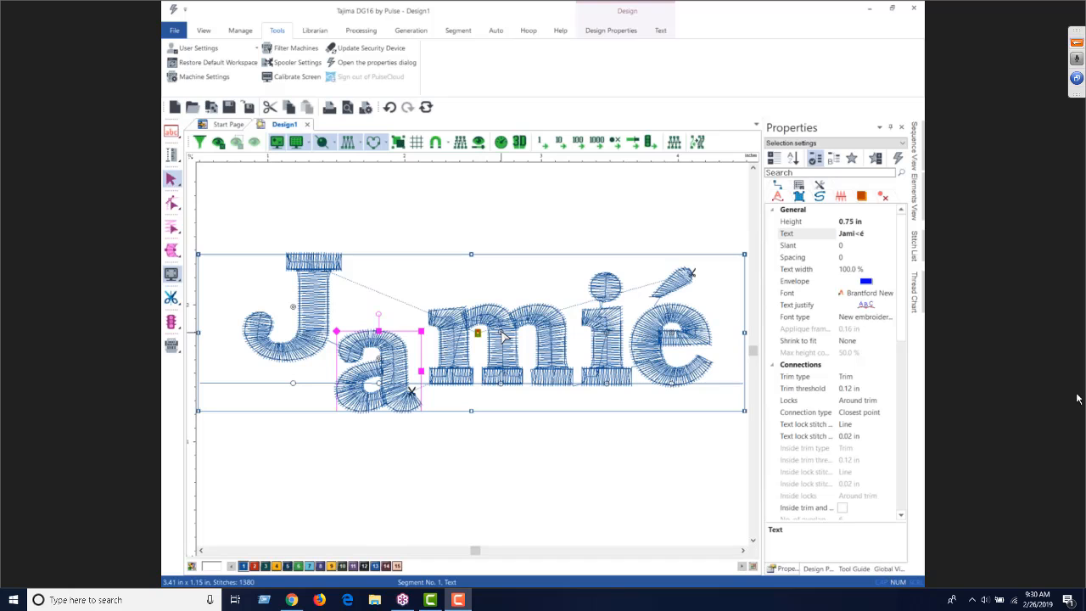
left_click_drag(503, 335, 503, 255)
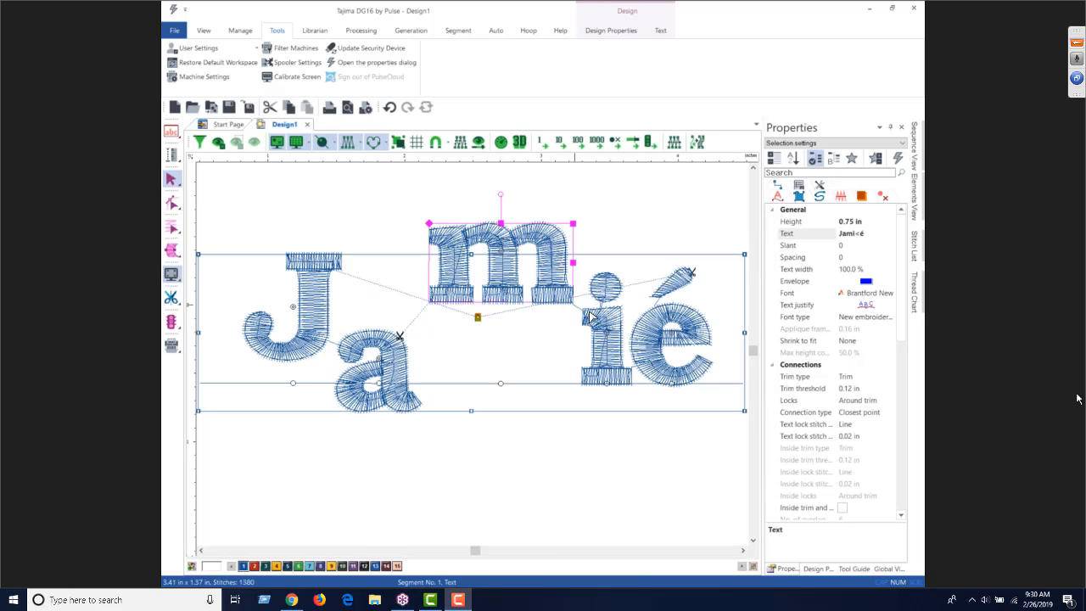
left_click_drag(613, 338, 609, 381)
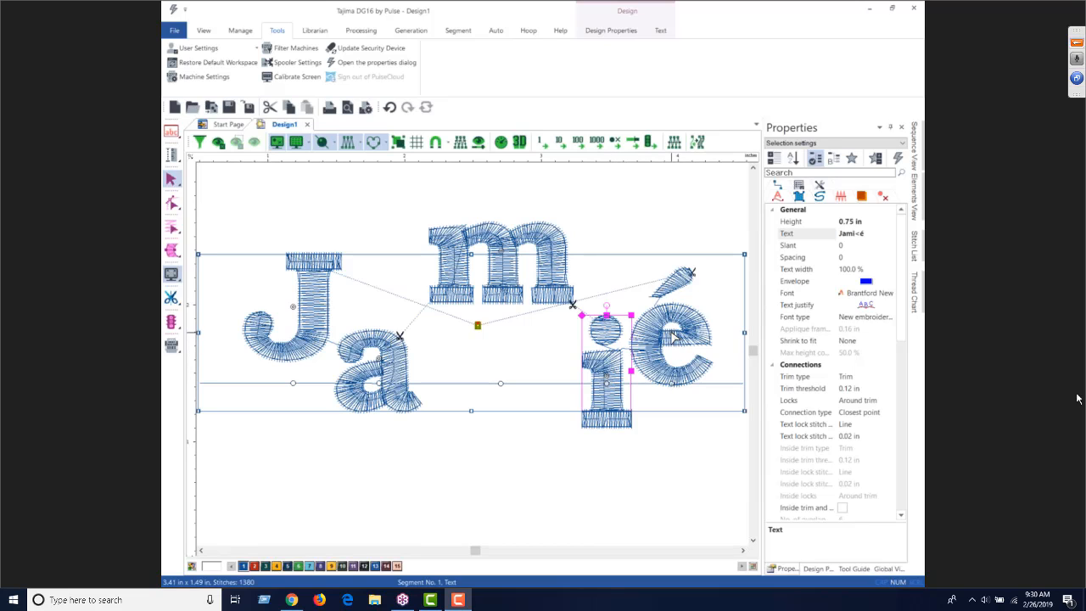
left_click_drag(674, 338, 675, 306)
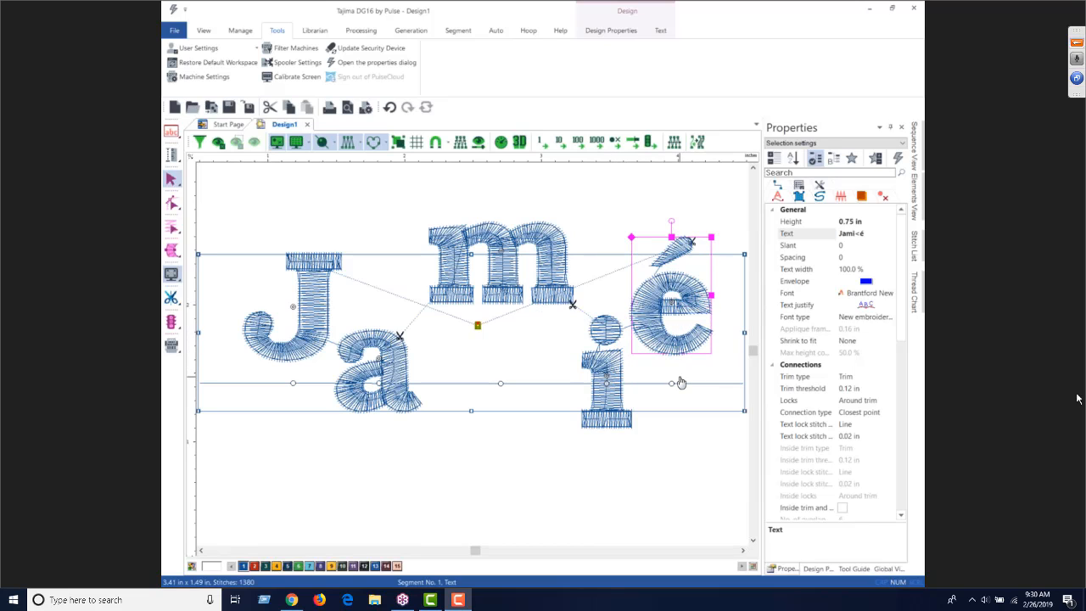
- Slant the J backward, then rotate the a until it is nearly upside down and reposition it beside the J
left_click(296, 309)
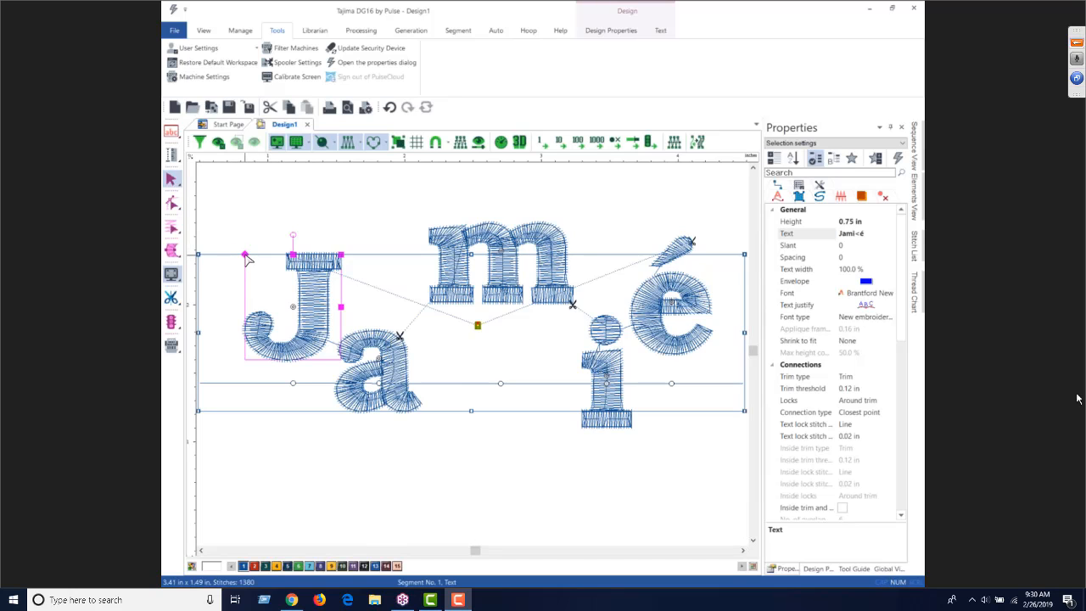
left_click_drag(247, 259, 216, 258)
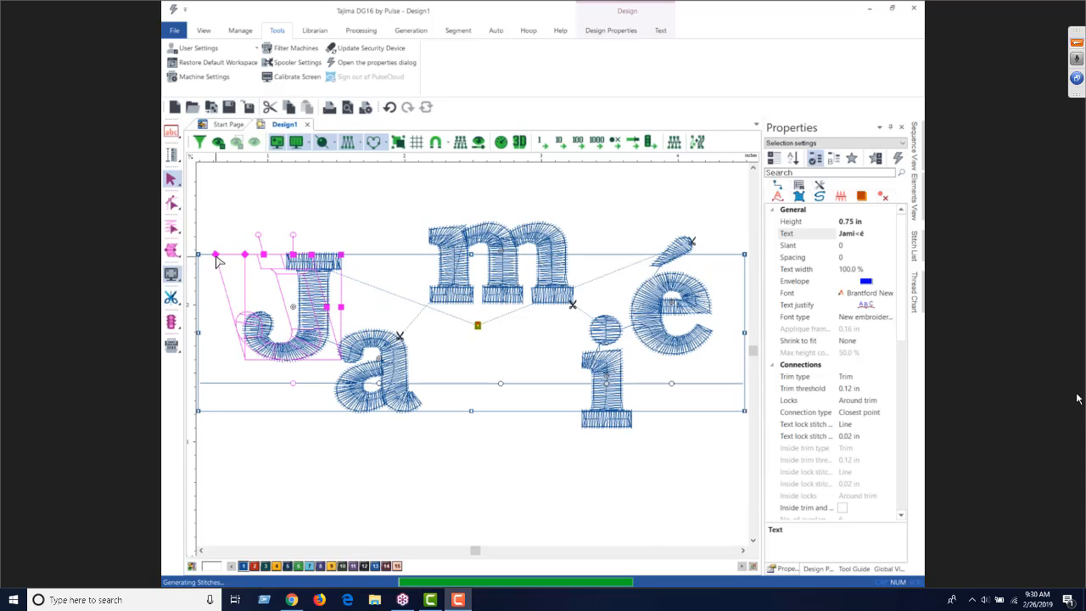
left_click(382, 362)
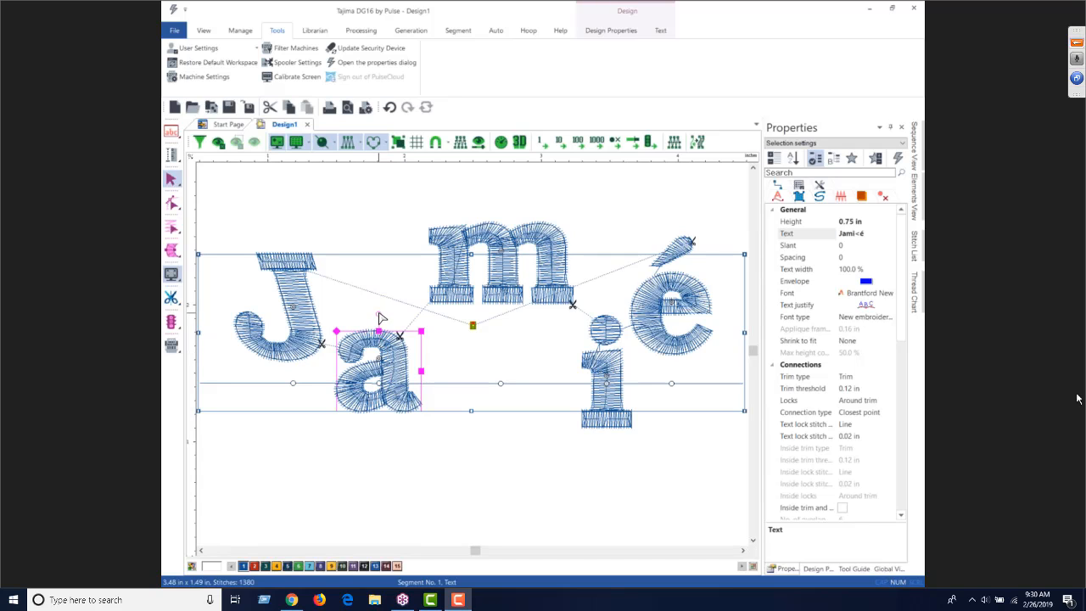
left_click_drag(381, 319, 537, 444)
left_click_drag(346, 213, 347, 448)
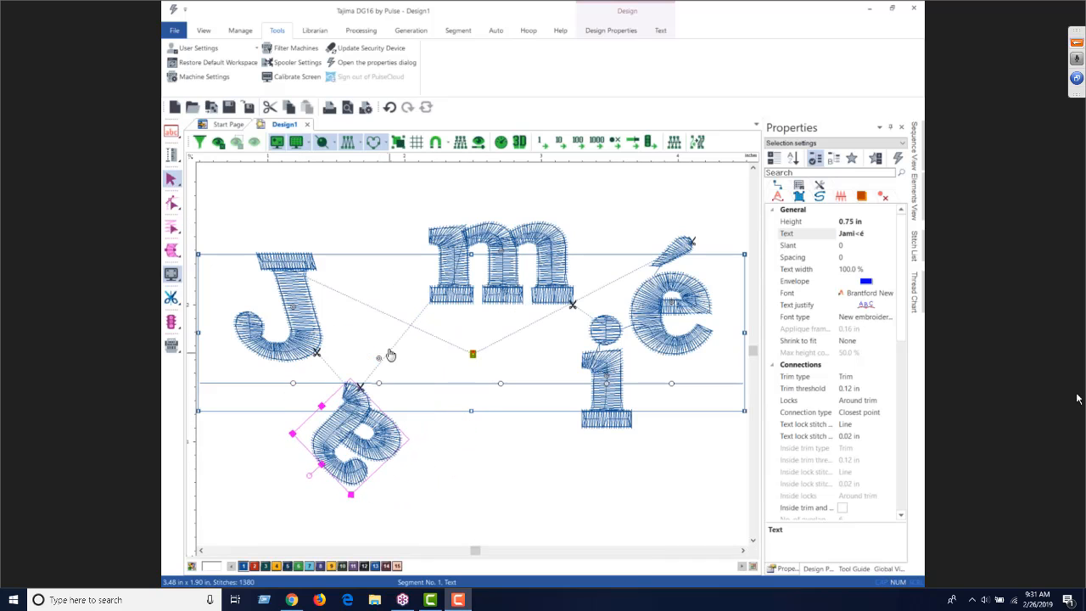
left_click_drag(379, 363, 390, 389)
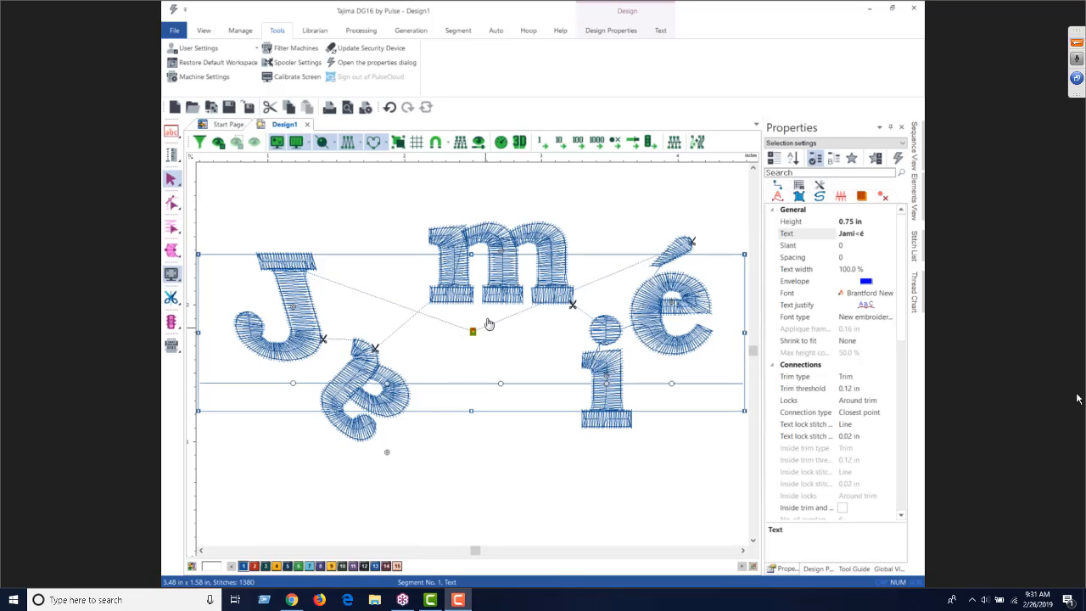
- Scale the m down proportionally and slide it along the baseline toward the a
left_click(501, 257)
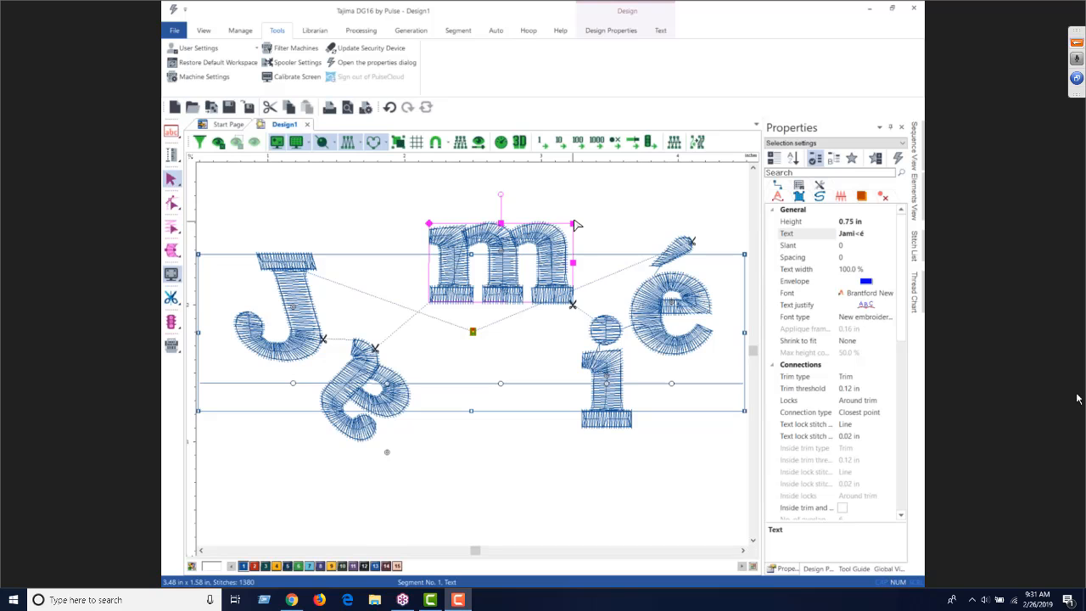
left_click_drag(575, 224, 543, 253)
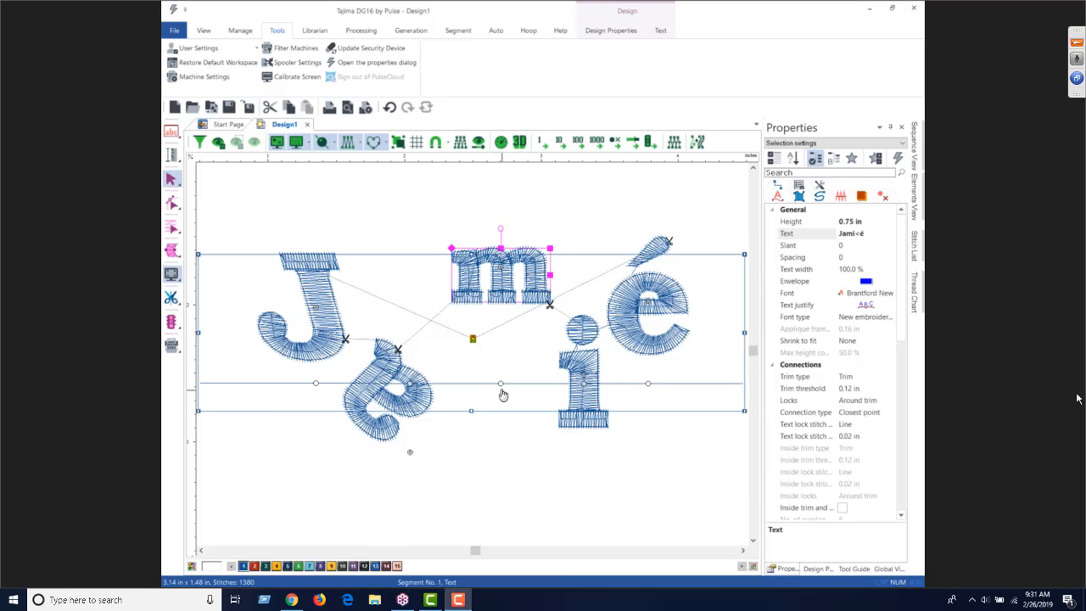
left_click_drag(500, 384, 468, 384)
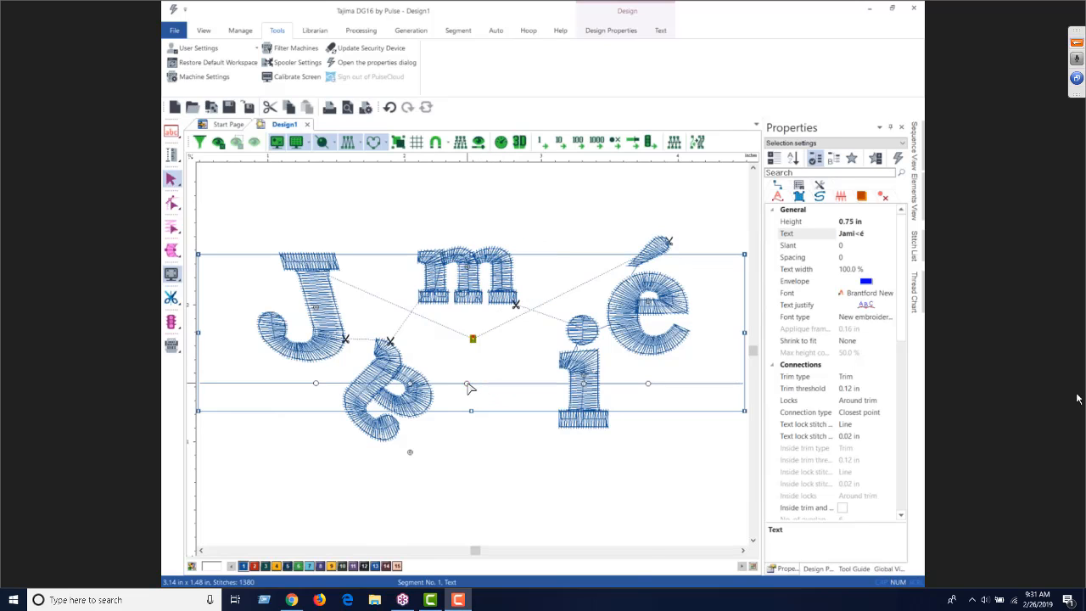
- Stretch the i vertically to roughly twice its height and narrow the é horizontally
left_click(585, 379)
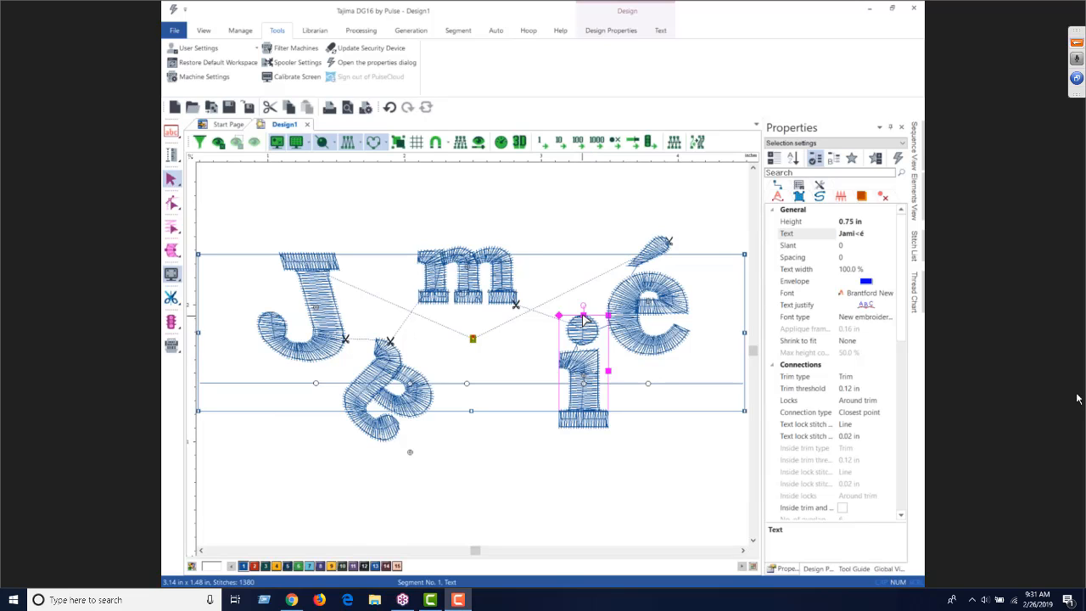
left_click_drag(586, 319, 591, 190)
left_click_drag(588, 258, 588, 191)
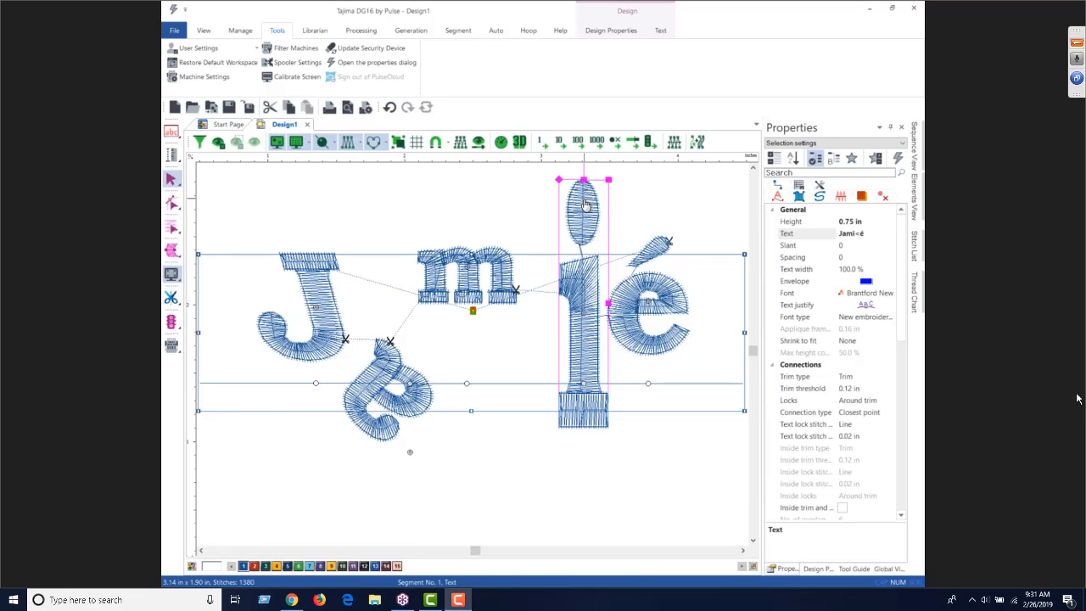
left_click(648, 303)
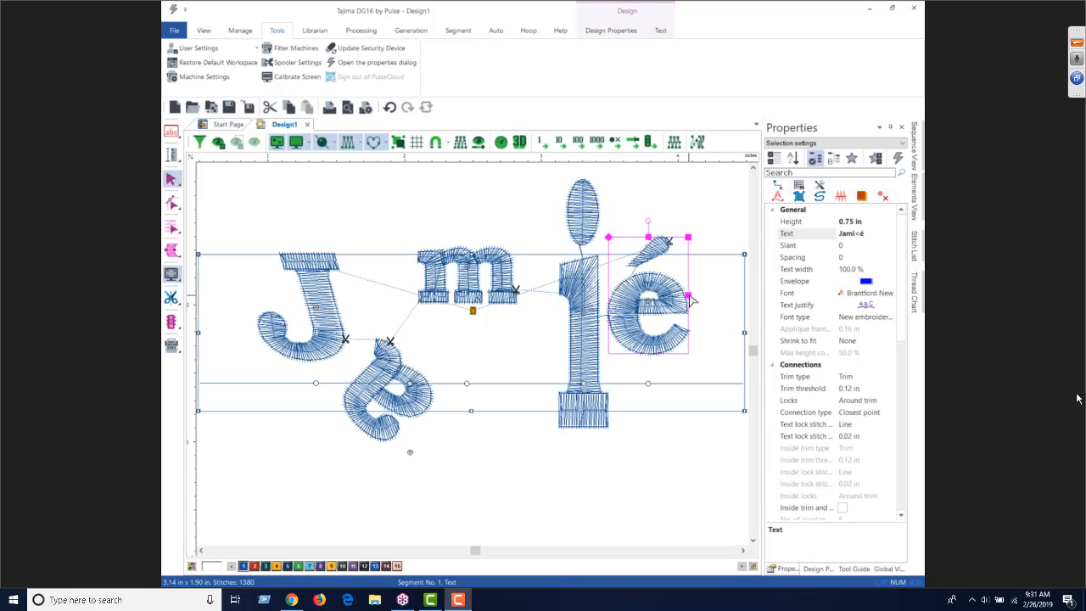
mouse_move(691, 300)
left_mouse_down()
mouse_move(806, 303)
mouse_move(672, 305)
left_mouse_up()
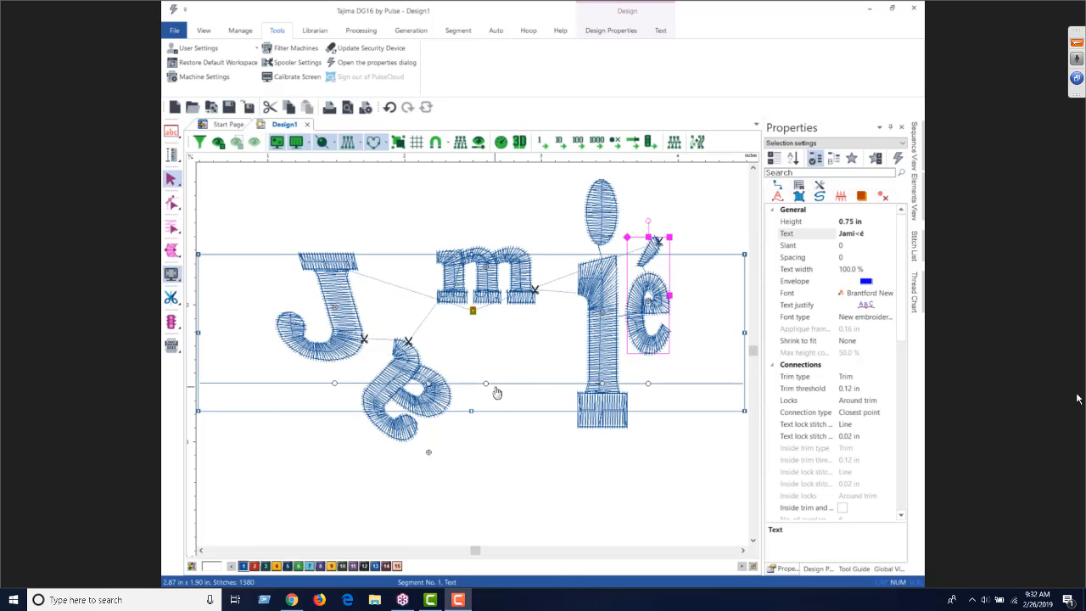
- Check the modified lettering deselected and reselected, and view the whole design at a reduced zoom
left_click(500, 458)
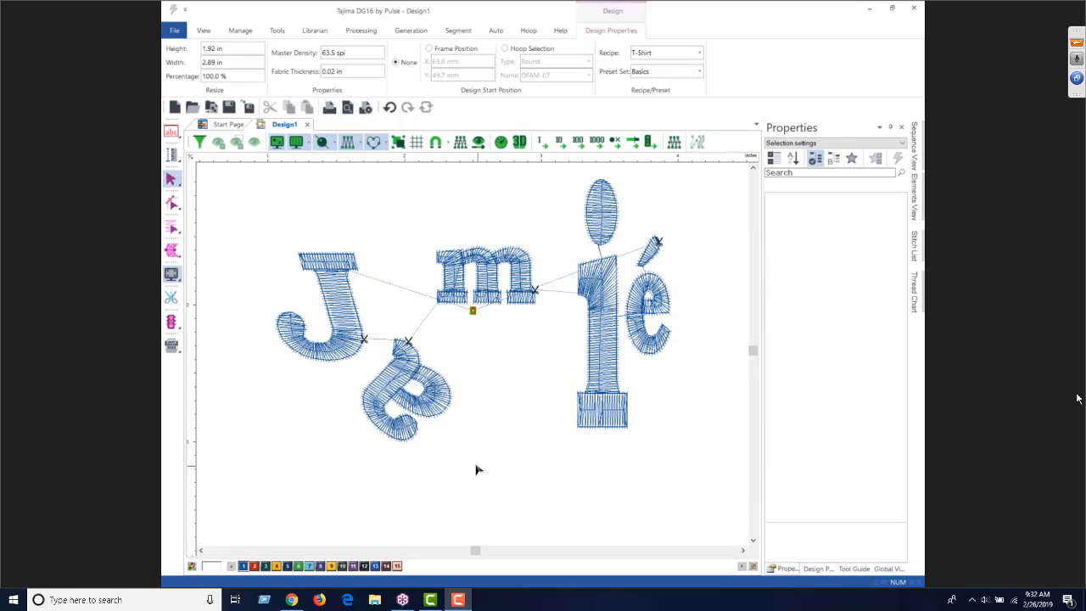
left_click(405, 446)
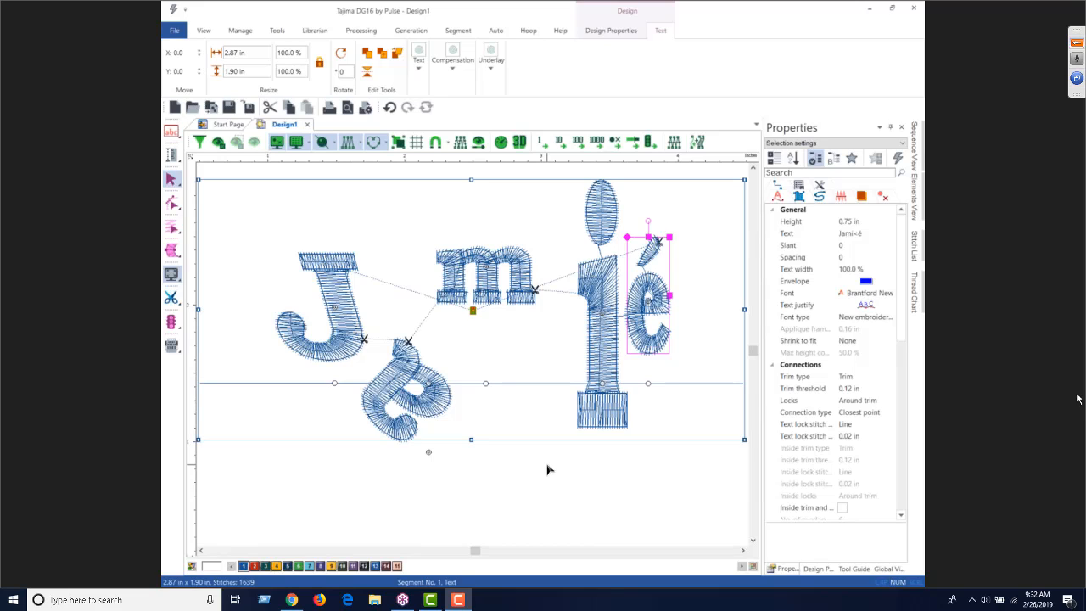
scroll(547, 469, "up", 1)
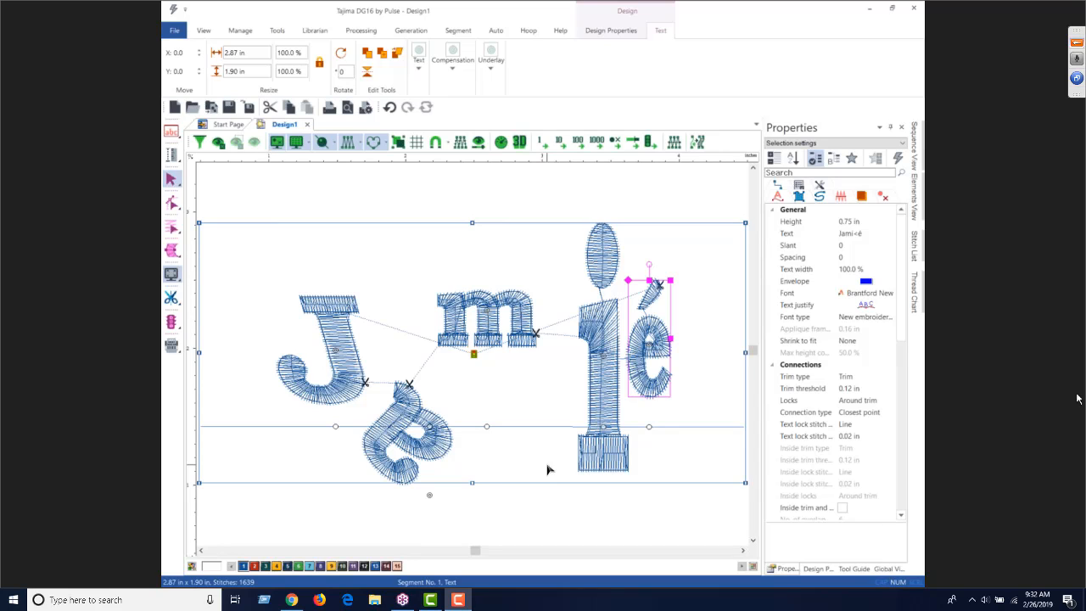
key("1")
key("0")
key("1")
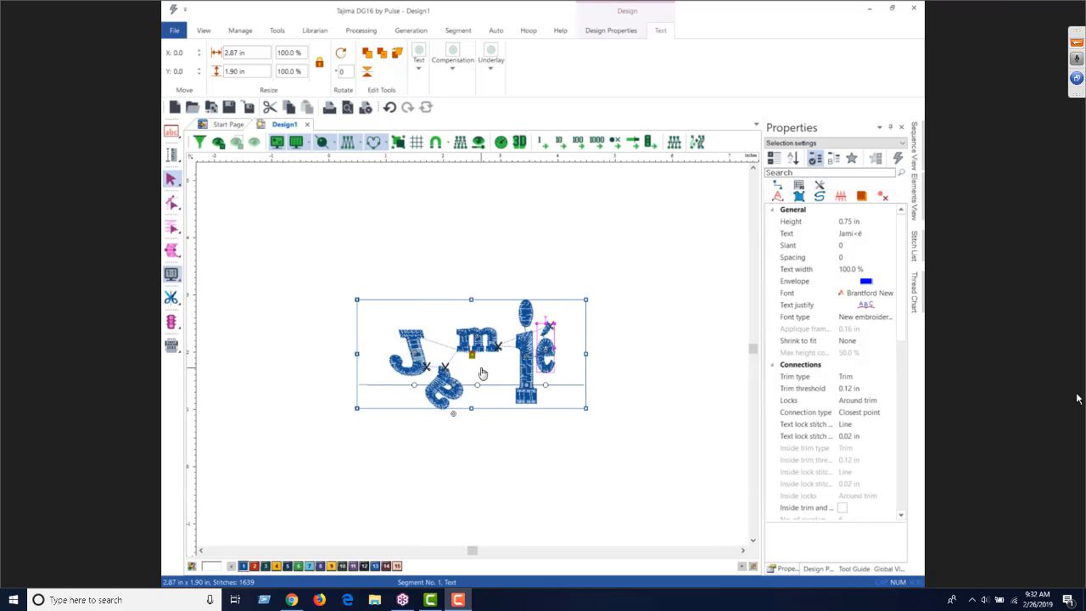
- Switch to Font Help and look through the Special Characters List back to the standard alphabet letters
left_click_drag(482, 373, 307, 244)
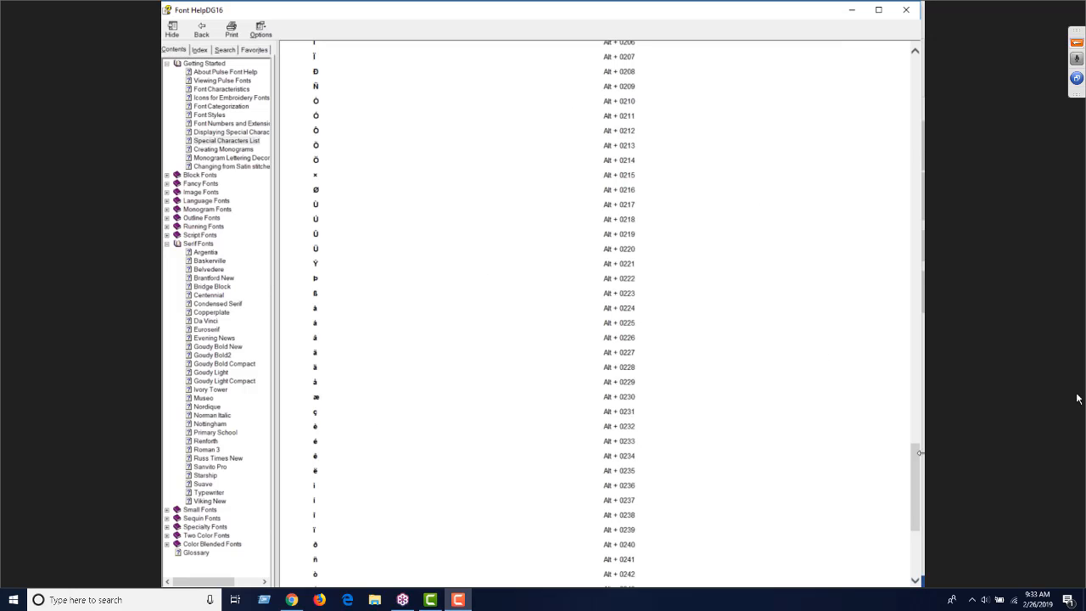
left_click_drag(916, 458, 848, 198)
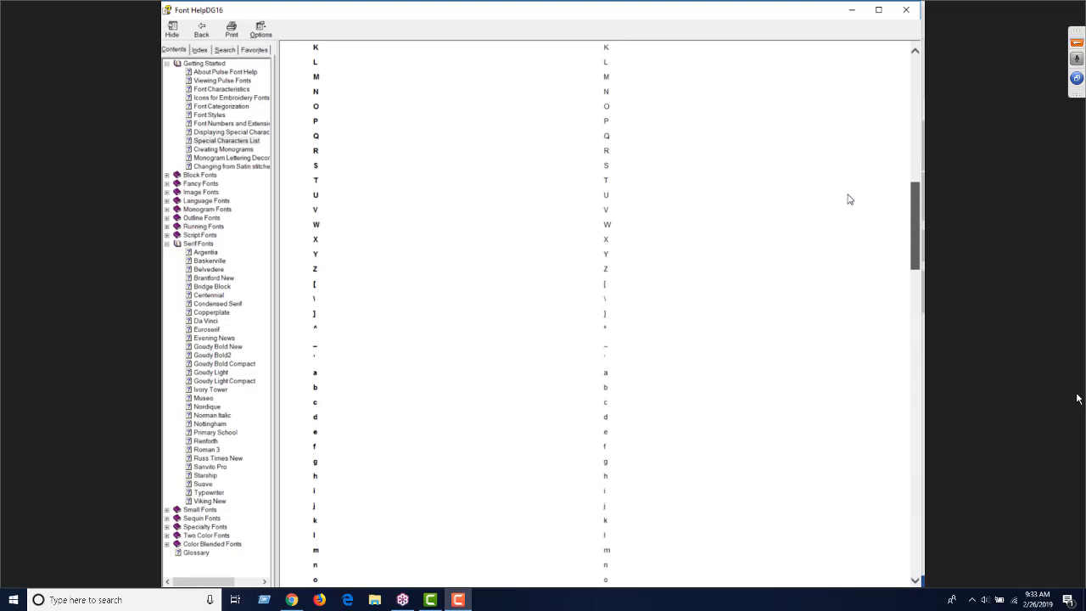
- Return from Font Help to the design and add the name in capitals as upward-sloping Line Angle text below the accented lettering
left_click(893, 17)
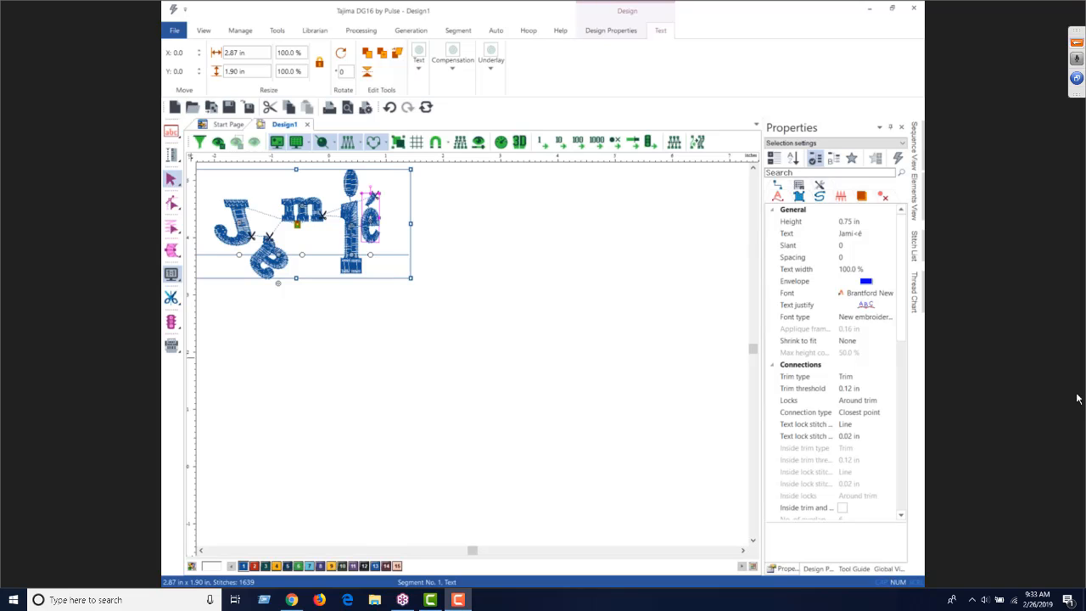
left_click(1078, 399)
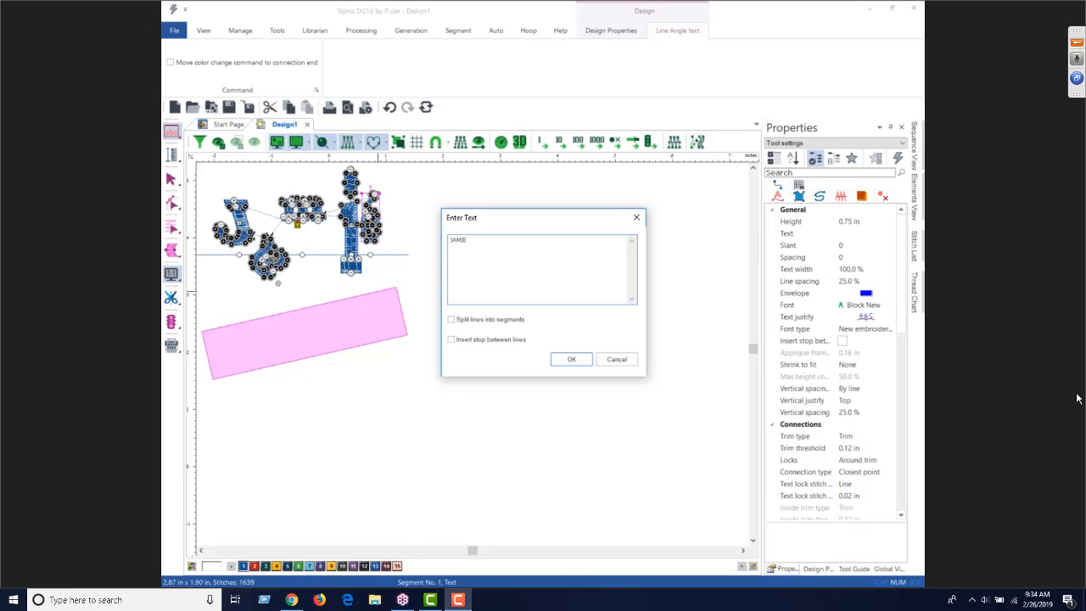
left_click(560, 359)
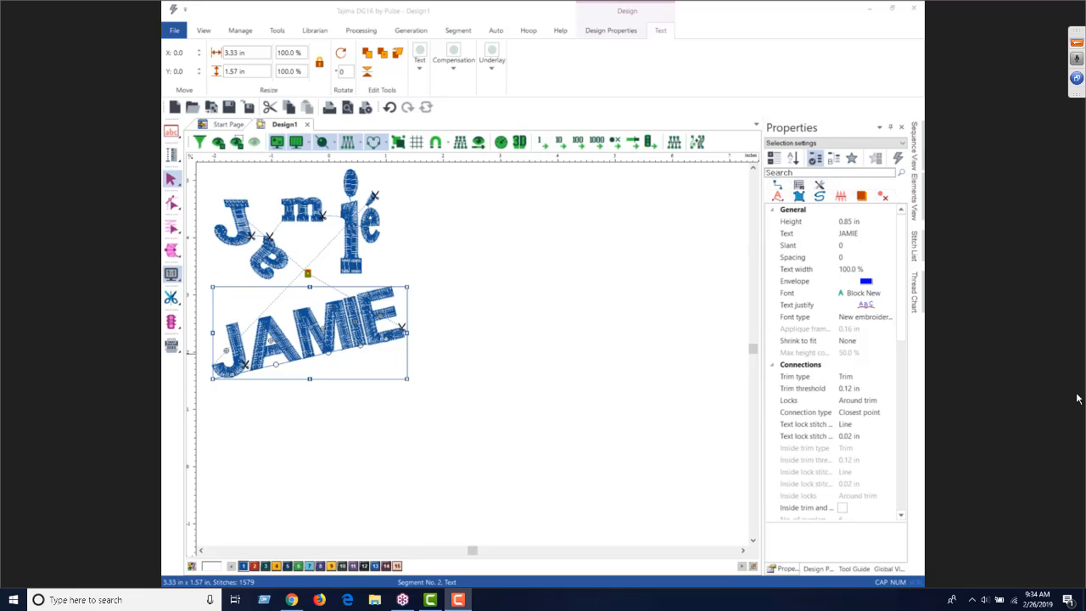
left_click(284, 434)
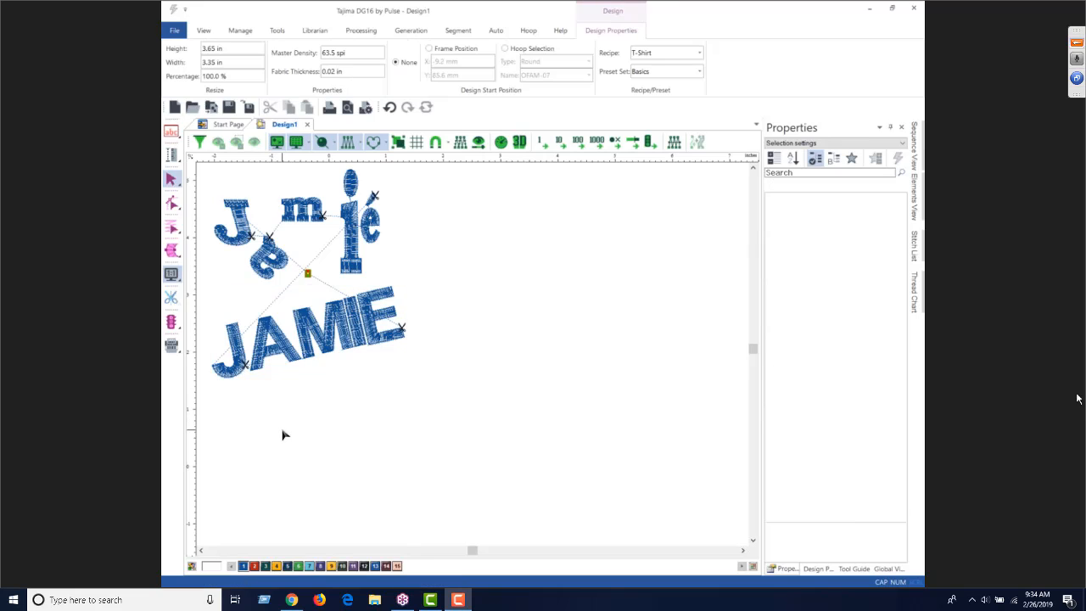
- Create Stepped text of the name in capitals on a rising baseline below the Line Angle lettering, about 0.90 in high
left_click(172, 133)
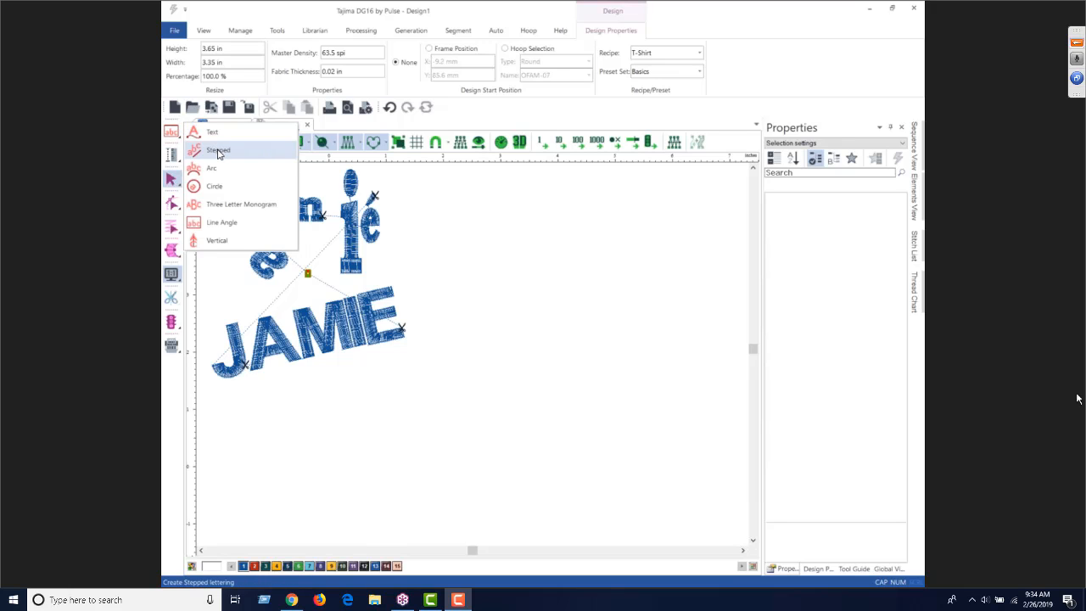
left_click(218, 152)
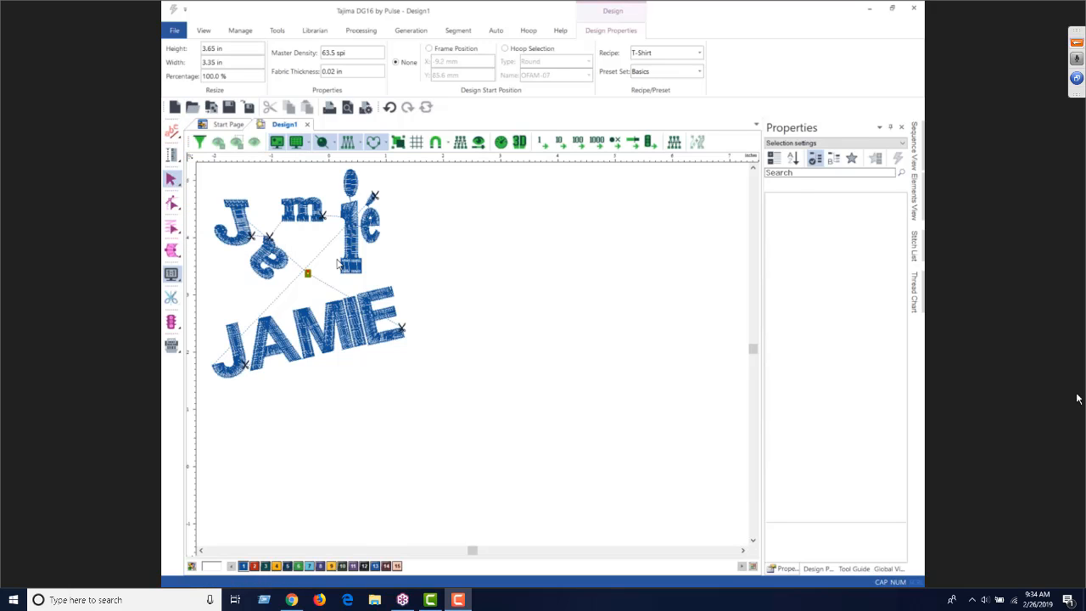
left_click(212, 459)
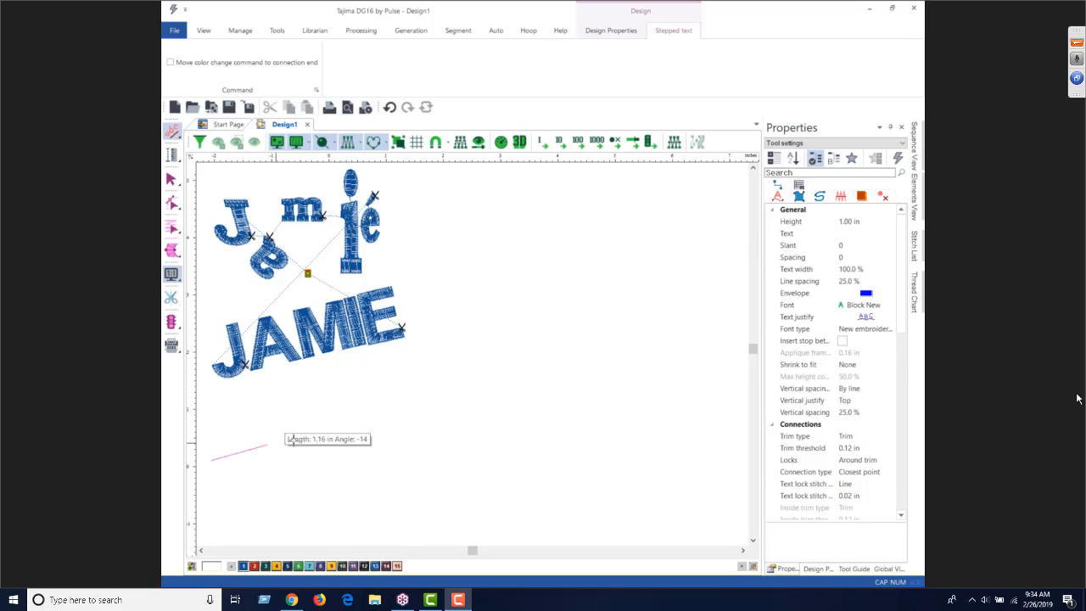
left_click(421, 408)
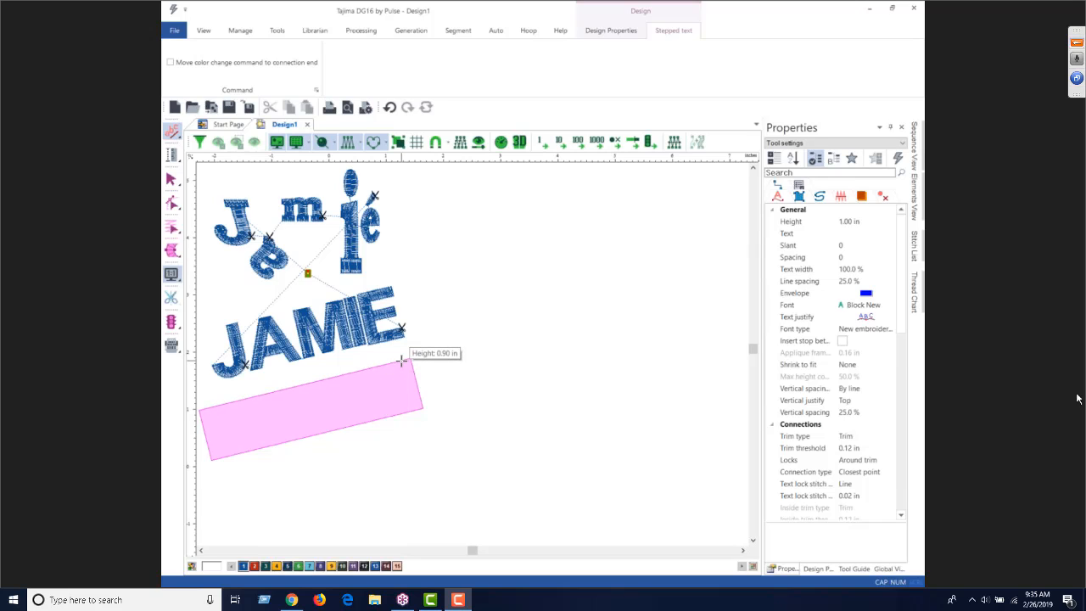
left_click(402, 361)
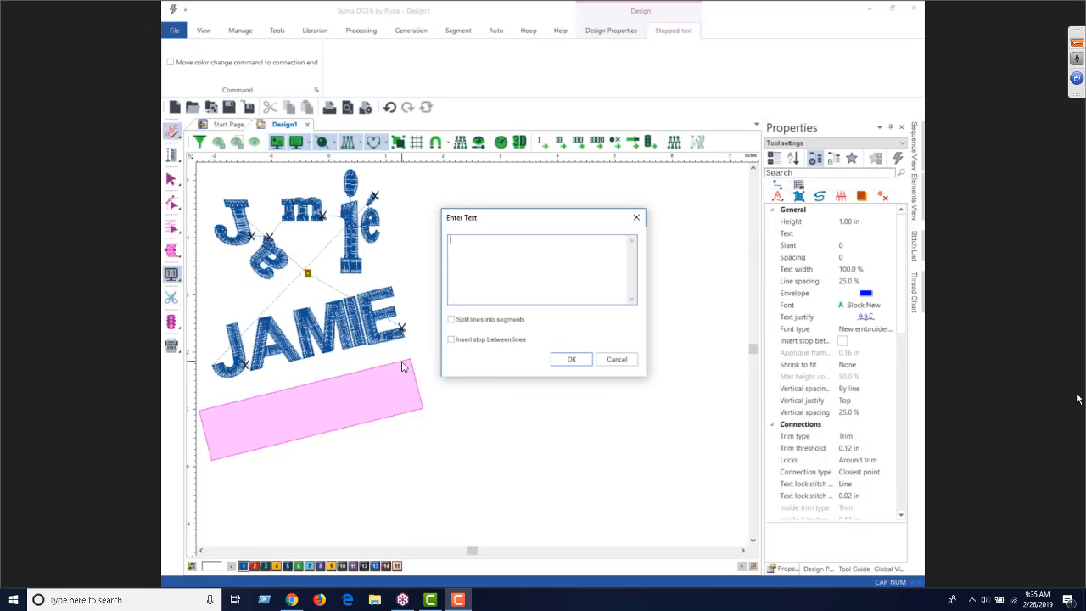
type("JAMIE")
left_click(572, 359)
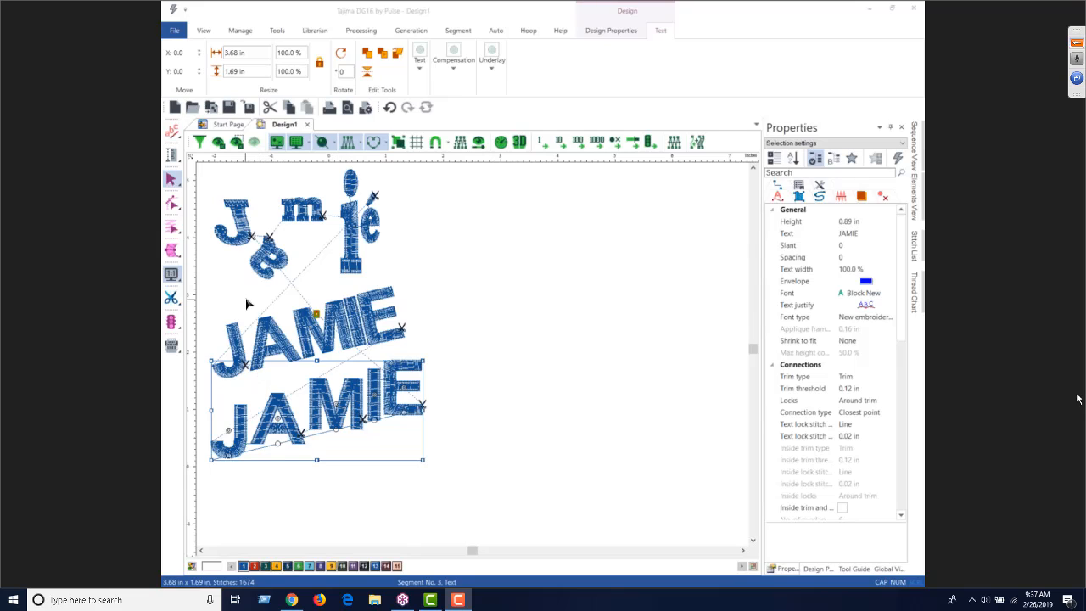
- Add the name in capitals as regular Text on a horizontal baseline beside the slanted lettering, at 1.00 in height
left_click(174, 131)
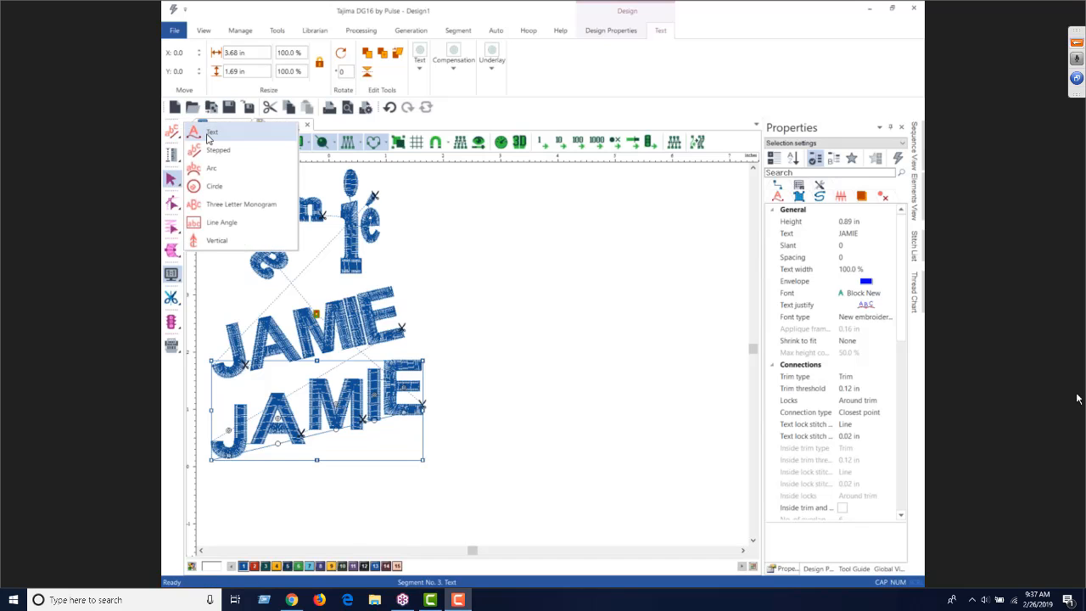
left_click(210, 136)
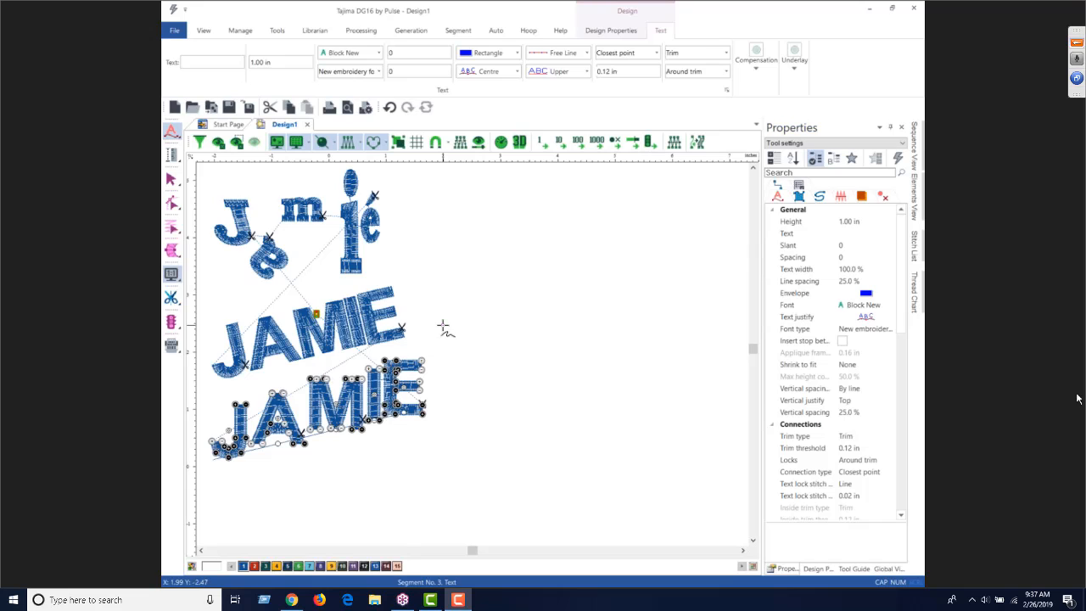
left_click(442, 325)
left_click(672, 325)
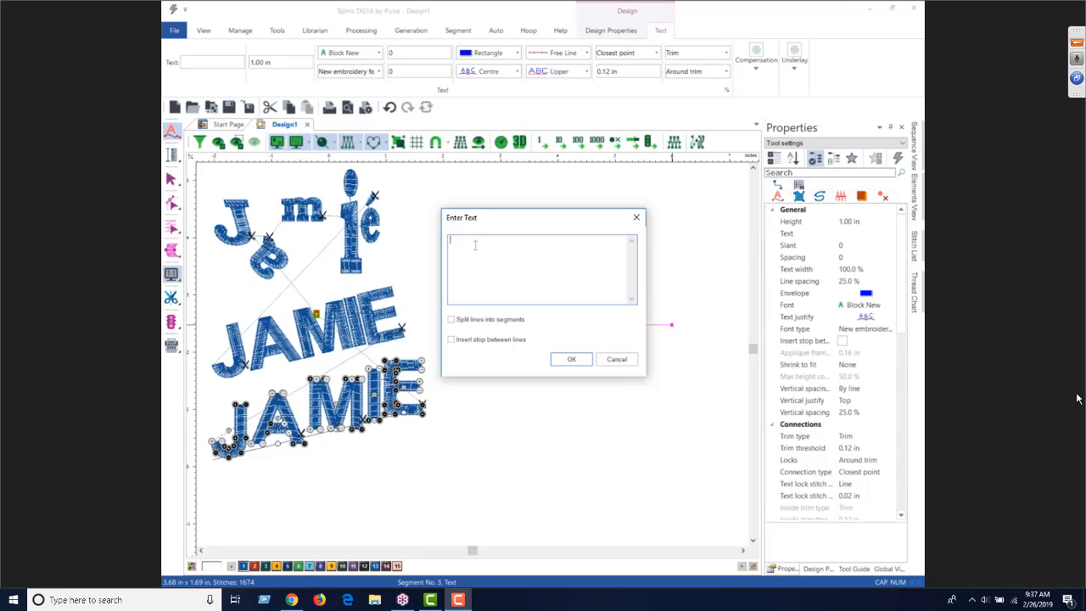
type("JAMIE")
left_click(573, 363)
left_click(573, 362)
key("Escape")
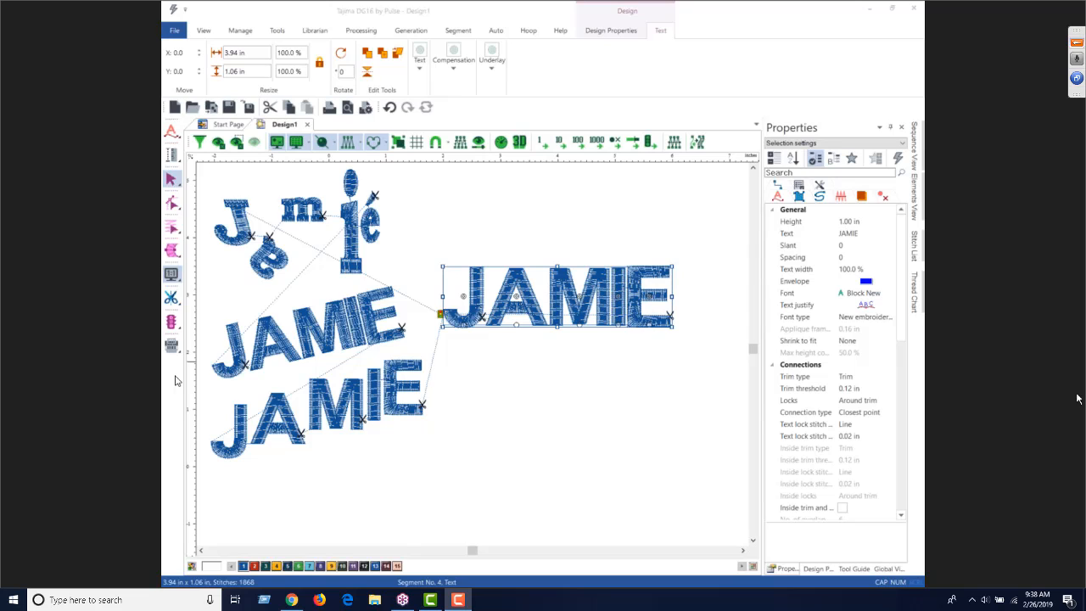
- Delete the horizontal all-capitals name lettering and turn off caps lock
key("Caps_Lock")
left_click(500, 285)
key("Delete")
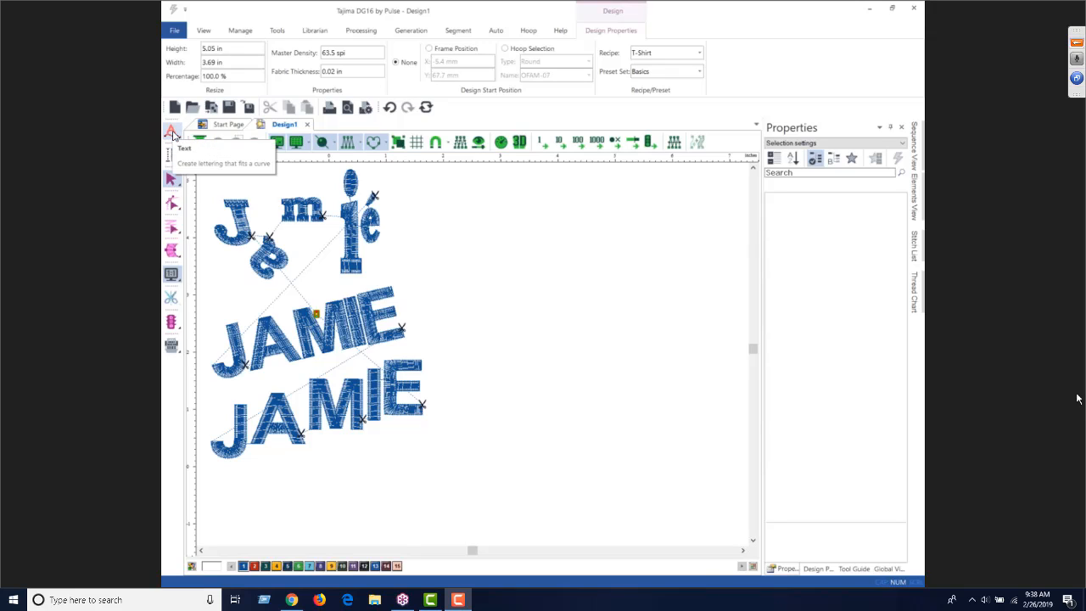
- Create Text lettering of the name with only its first letter capitalised on a horizontal baseline about 4 in long, and move it up
left_click(172, 133)
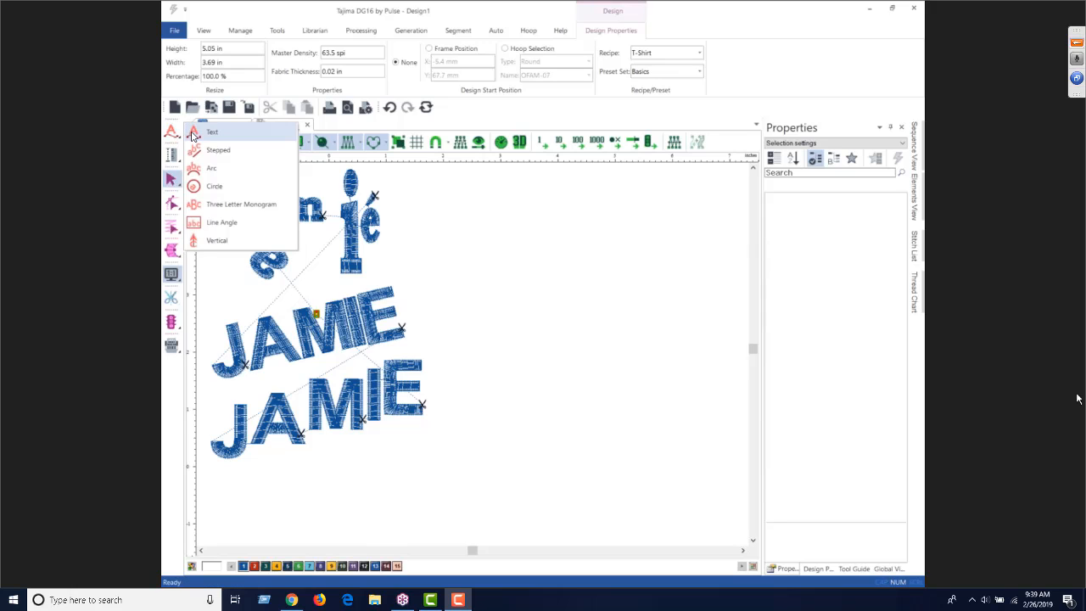
left_click(193, 135)
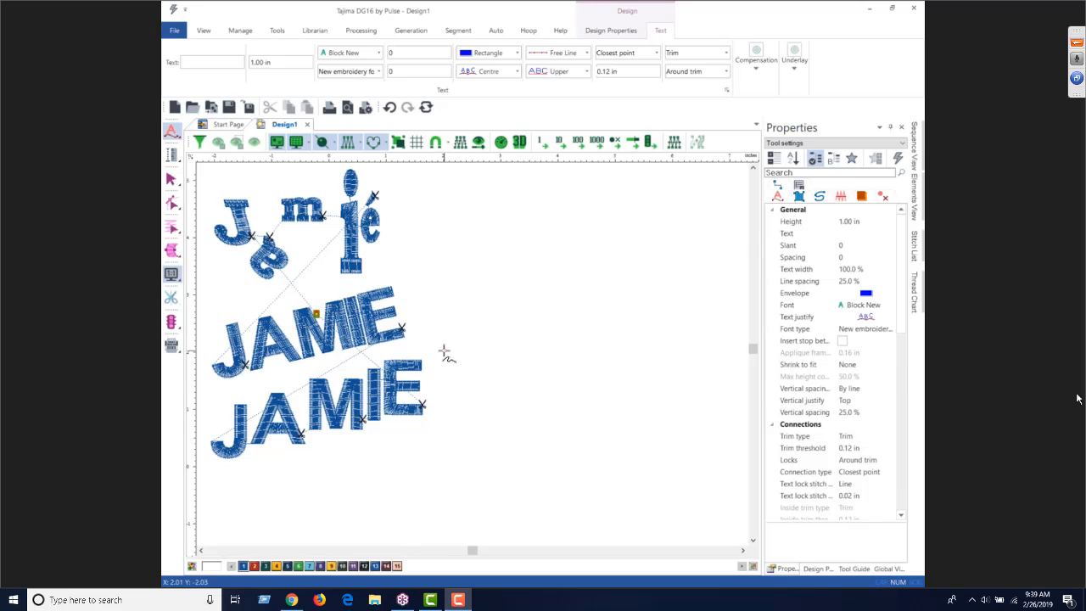
left_click(443, 350)
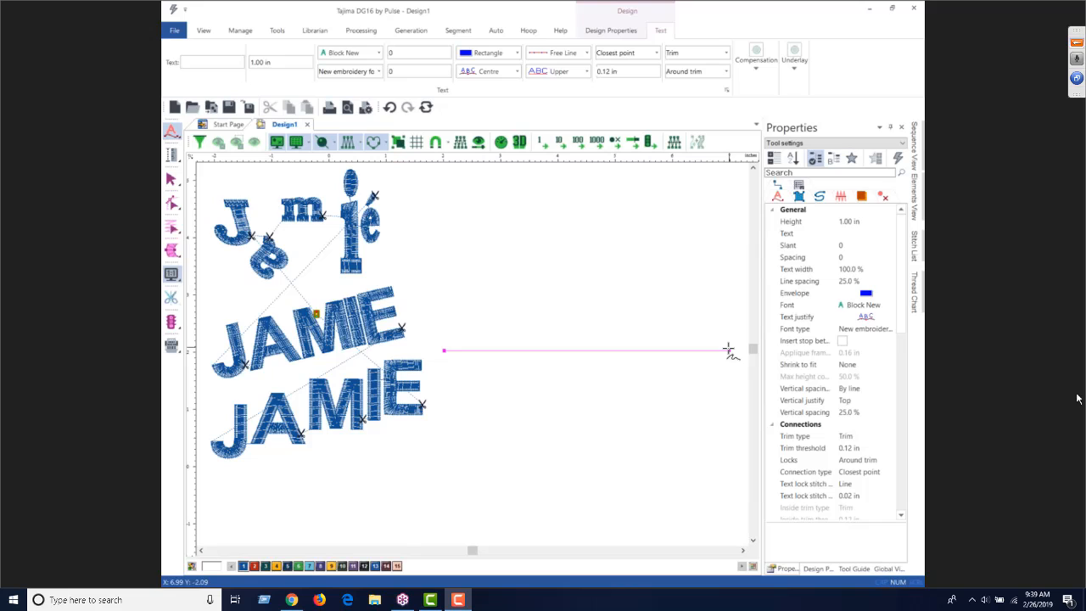
left_click(671, 351)
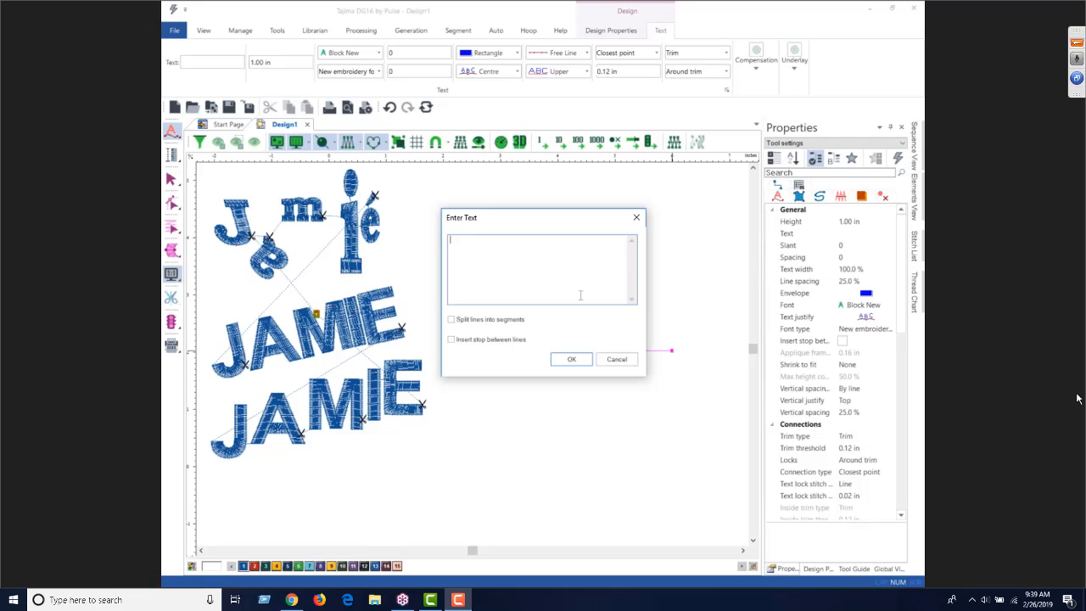
type("jamie")
key("BackSpace")
key("BackSpace")
key("BackSpace")
key("BackSpace")
type("JAMI")
key("BackSpace")
key("BackSpace")
type("amie")
left_click(573, 359)
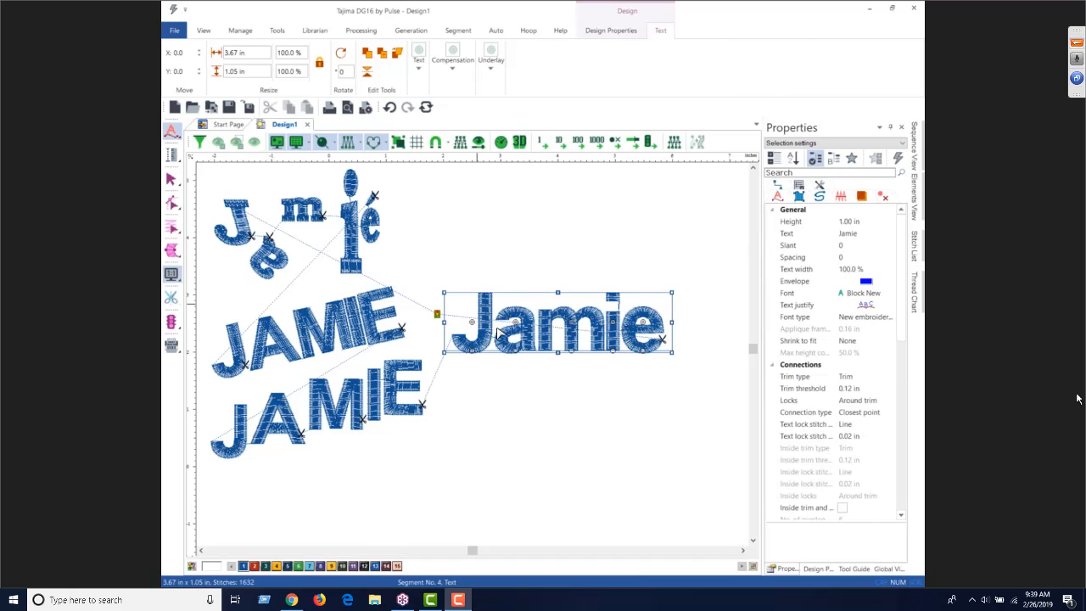
left_click_drag(498, 334, 498, 267)
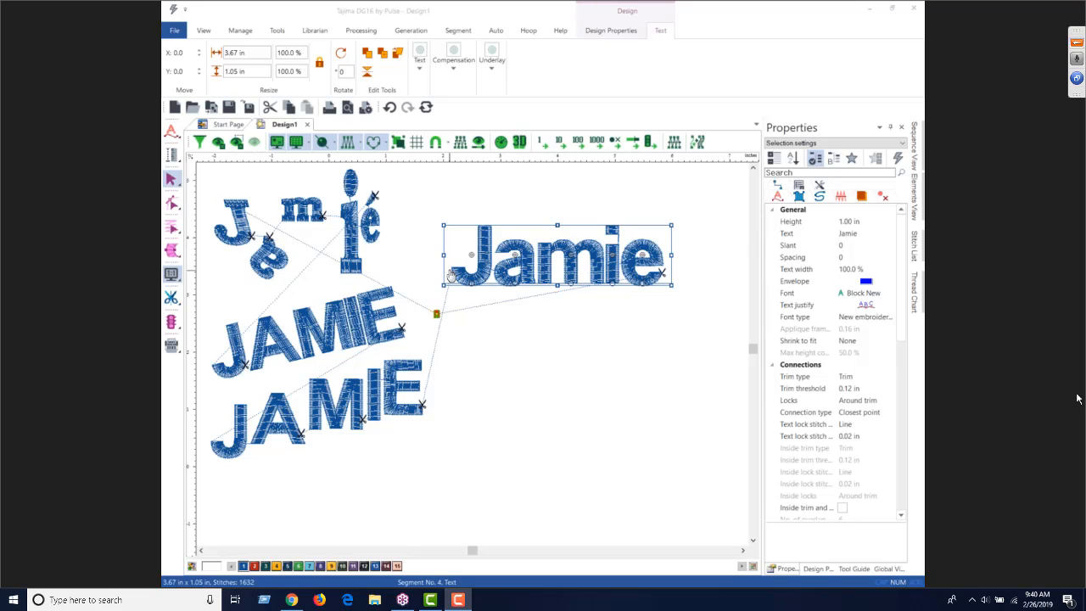
- Try left, centre and right text justification on the horizontal name lettering
left_click(861, 307)
left_click(889, 306)
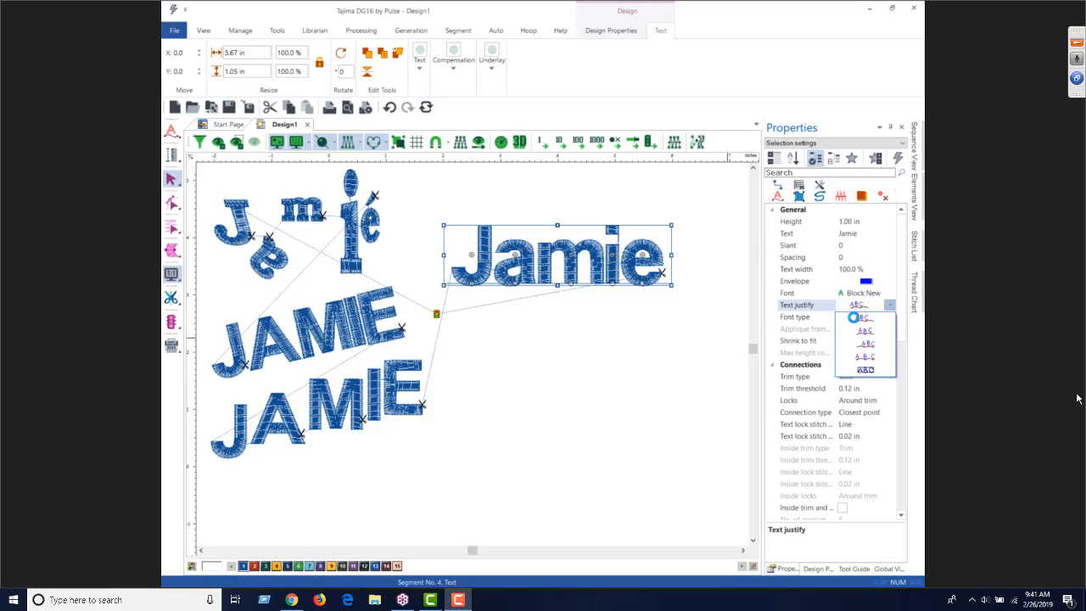
left_click(857, 321)
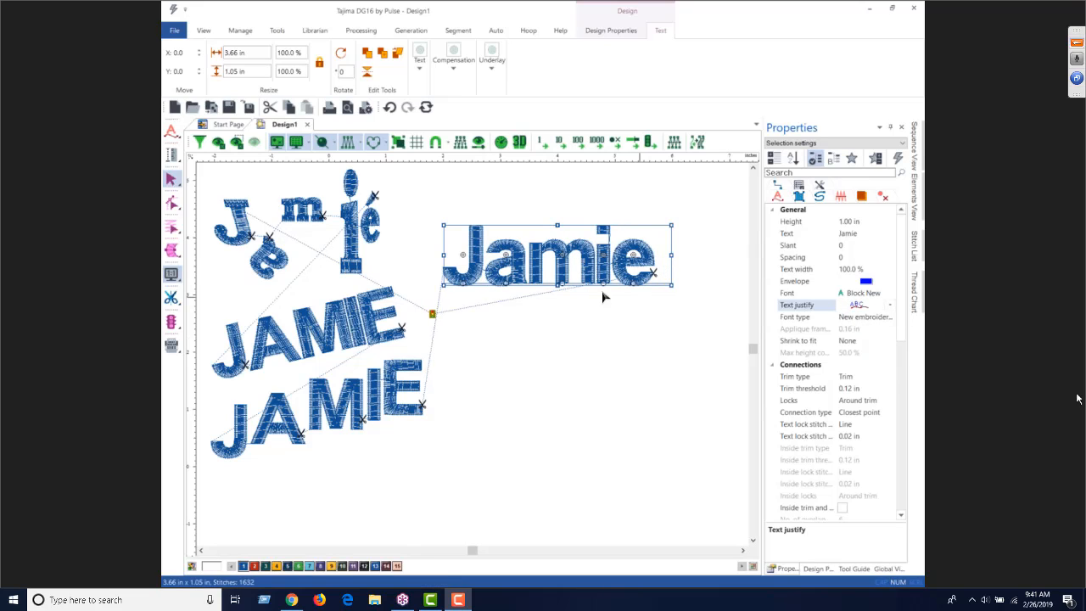
left_click(890, 306)
left_click(868, 337)
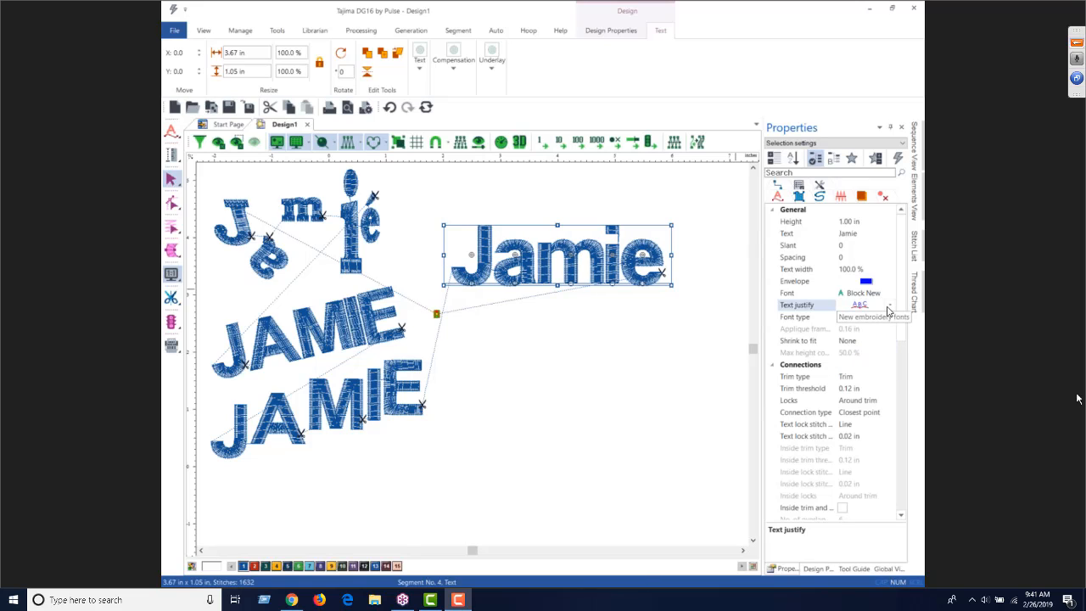
left_click(890, 306)
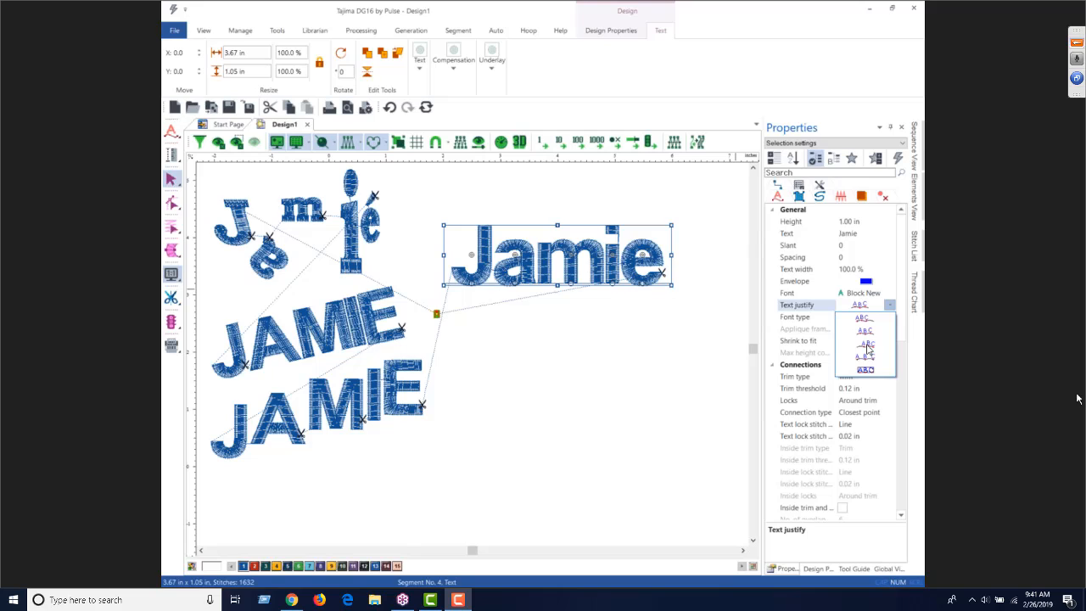
left_click(867, 345)
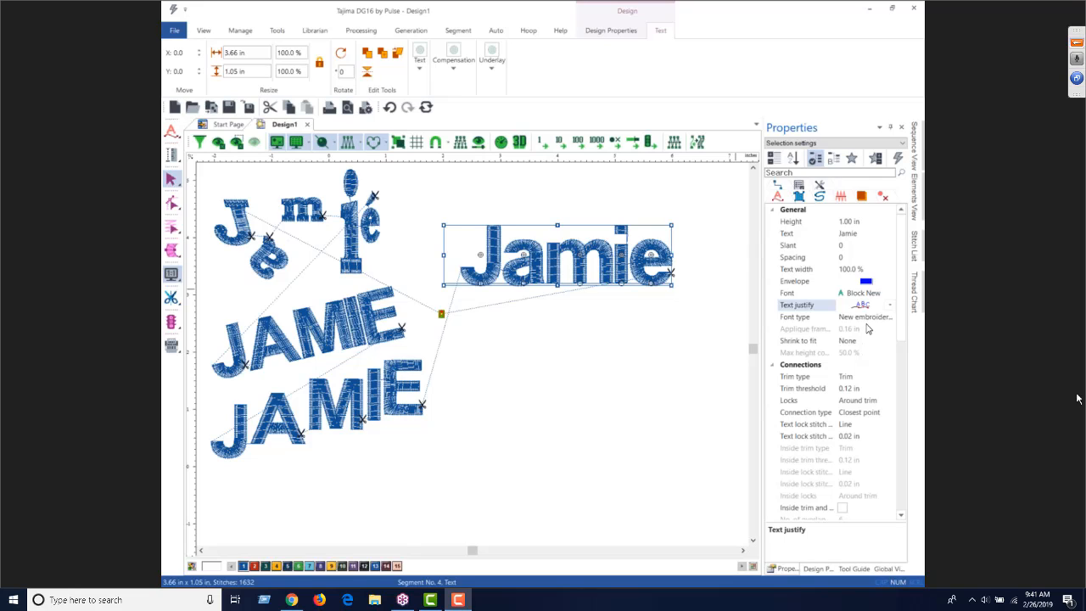
- Try the two full-baseline text justifications on the horizontal name lettering, and restore centre justification
left_click(890, 305)
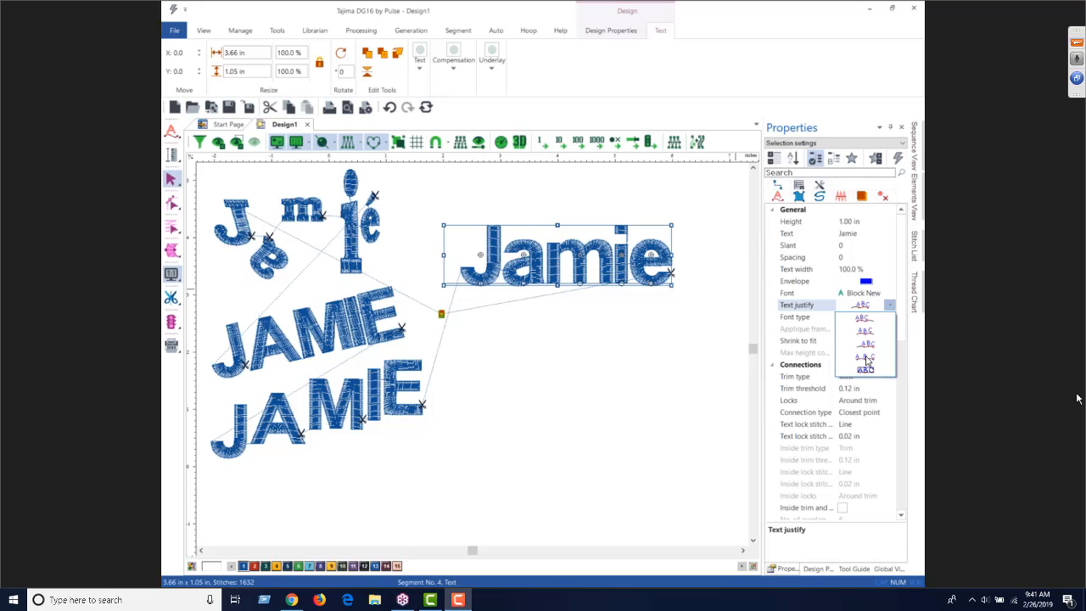
left_click(866, 360)
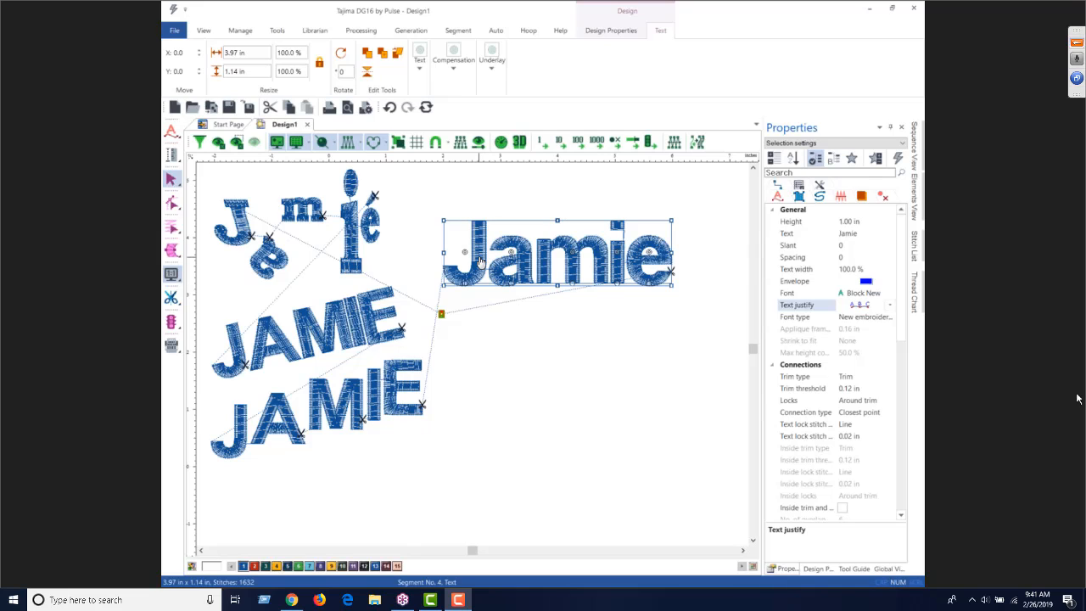
left_click(890, 306)
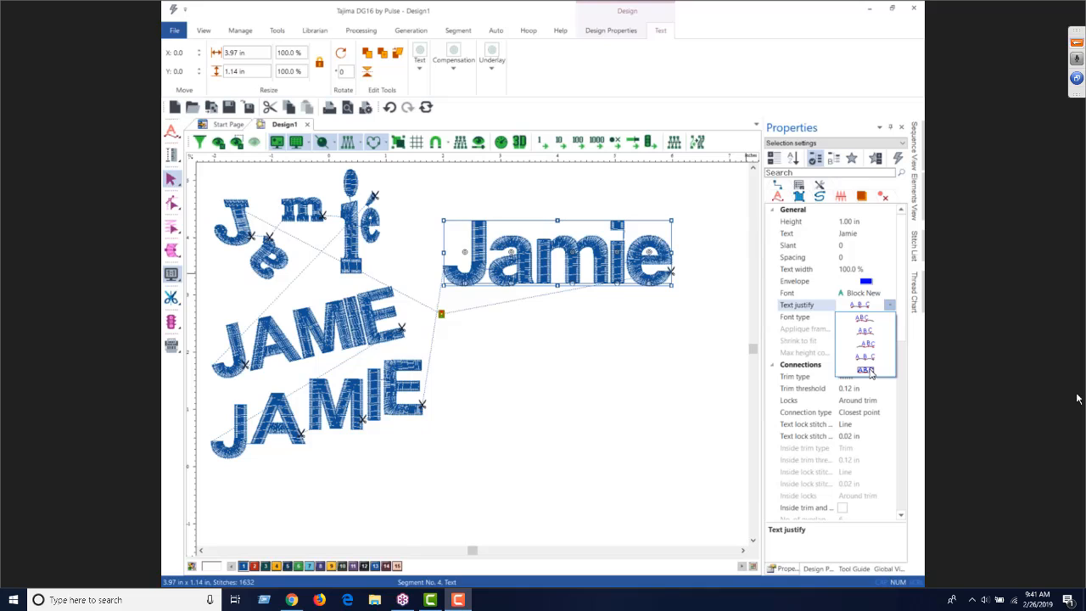
left_click(867, 371)
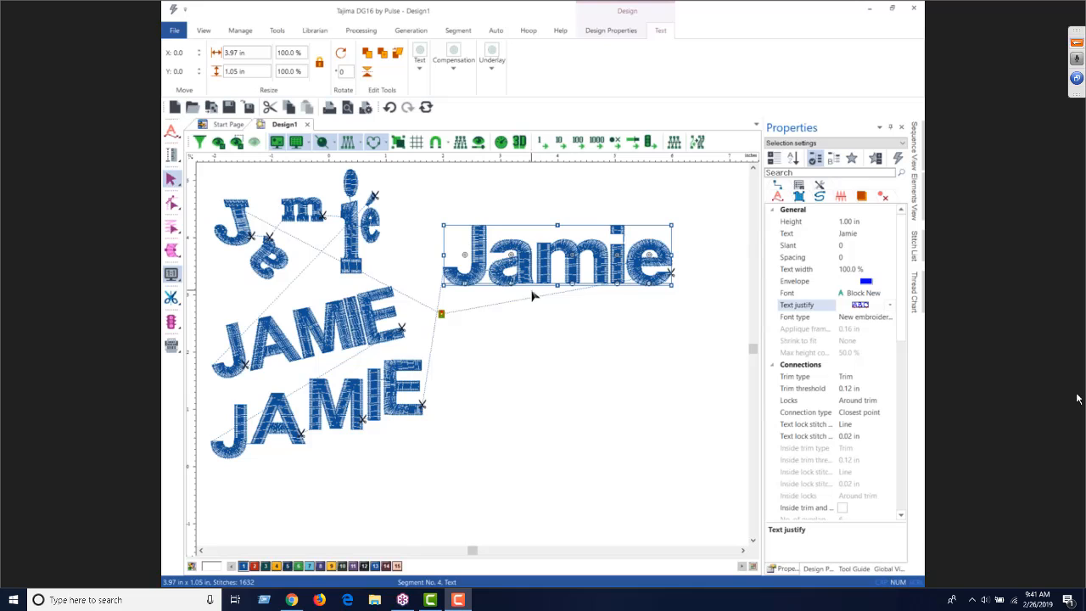
left_click(891, 307)
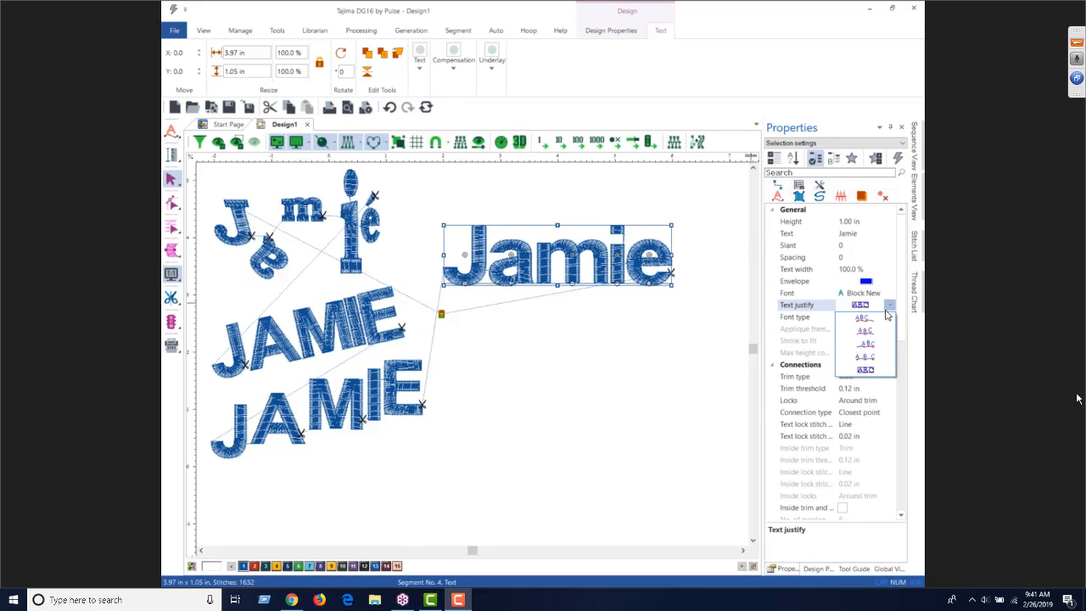
left_click(860, 335)
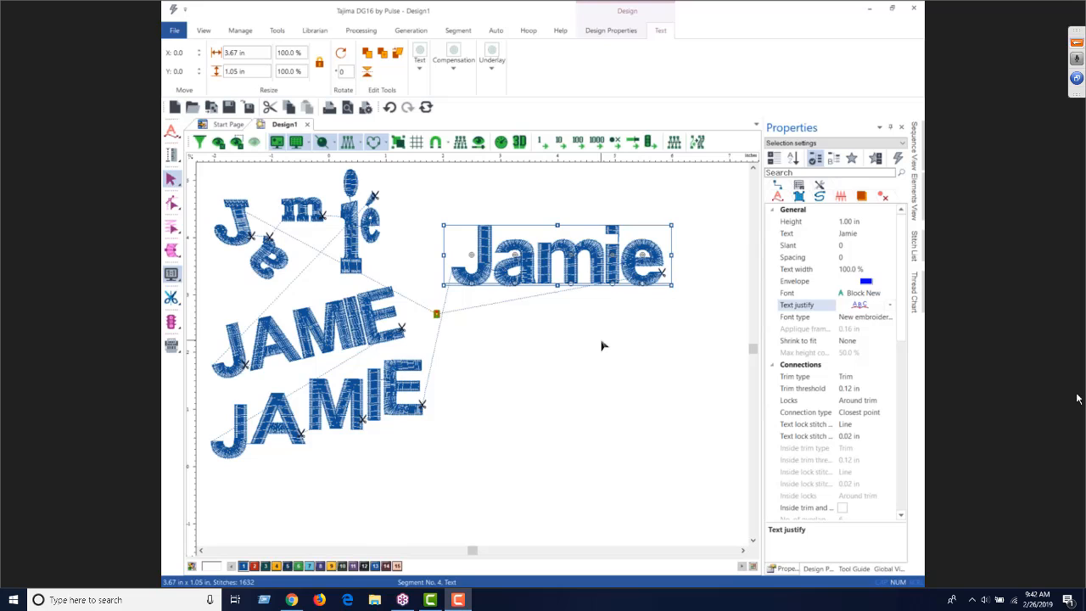
- Set the horizontal name lettering's height to 0.75 in and open its text value for editing
left_click(841, 221)
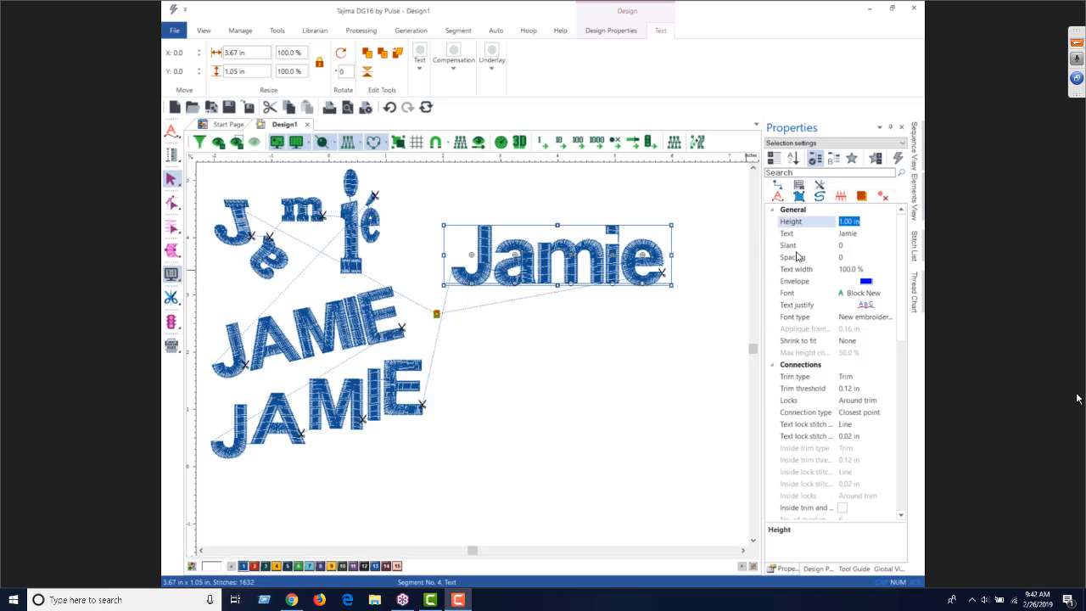
key("BackSpace")
type(".75")
key("Return")
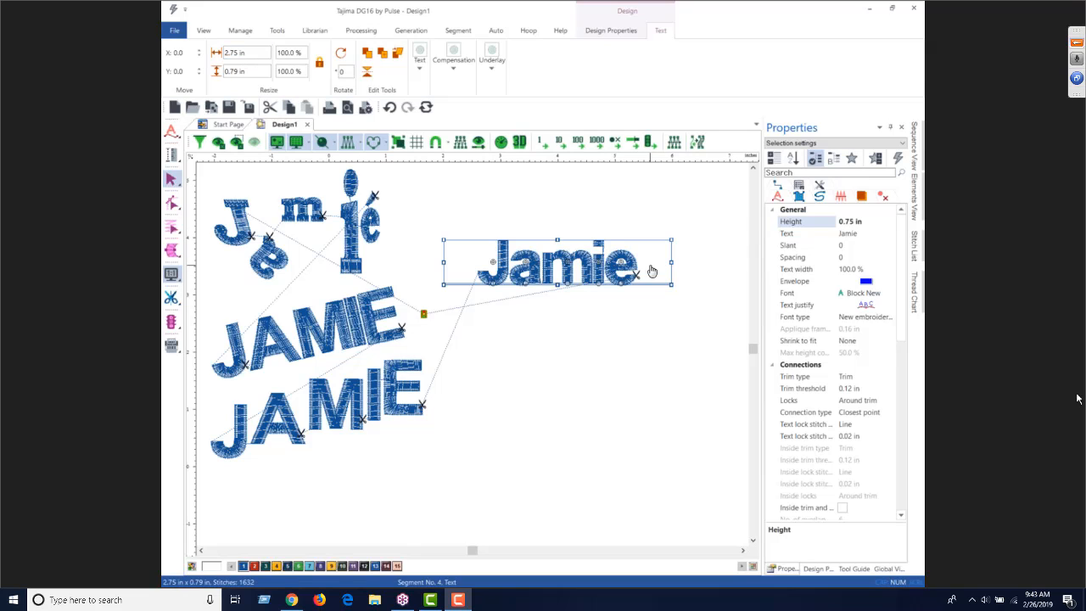
left_click(865, 232)
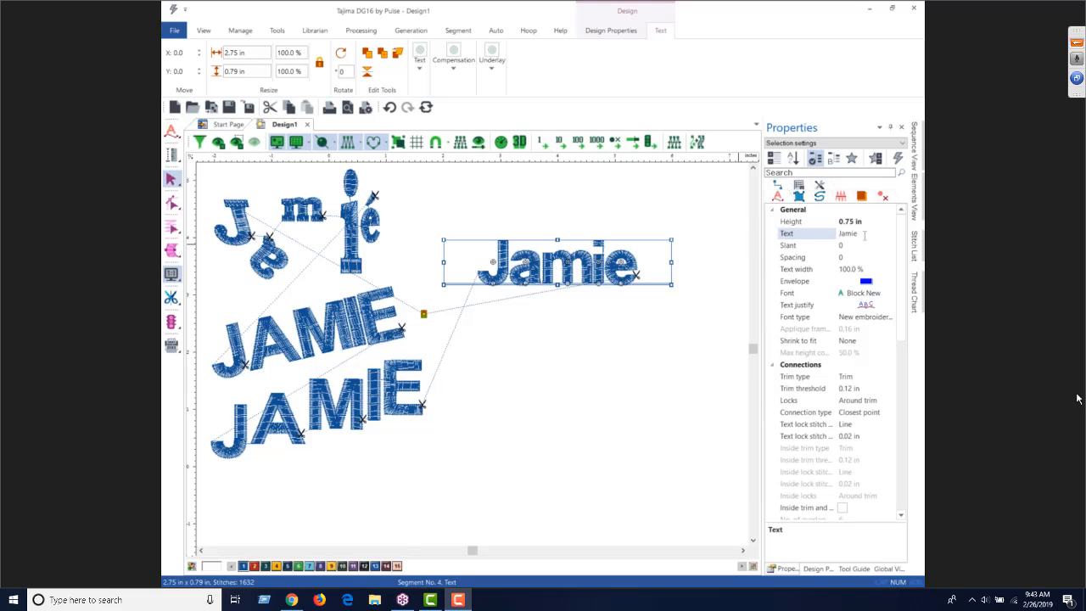
- Add a second name to the horizontal lettering's text and set its Shrink to fit to Width compression
type("Leigh")
key("Return")
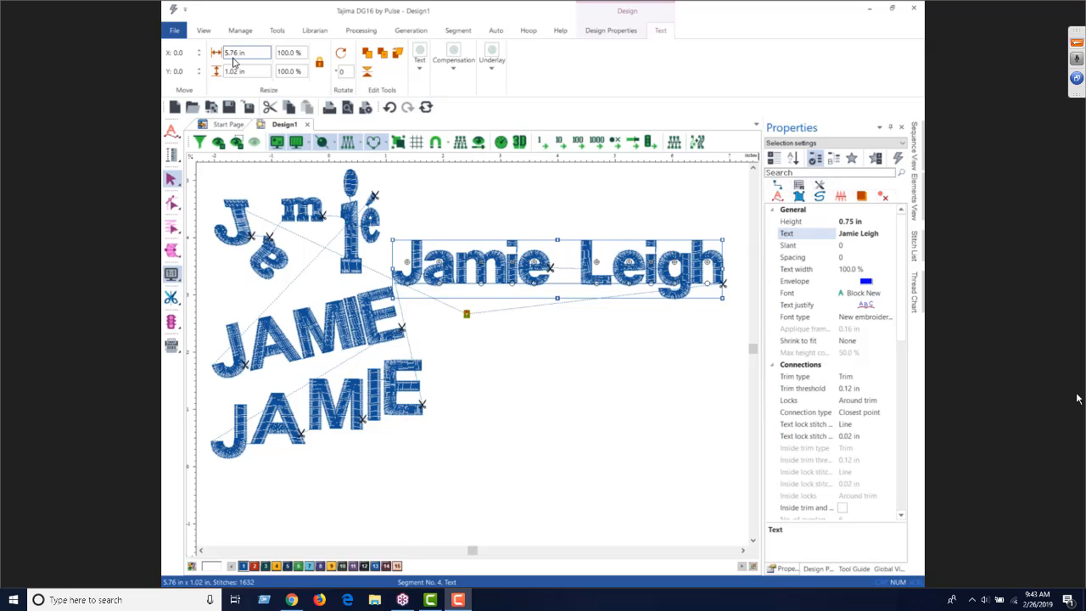
left_click(846, 342)
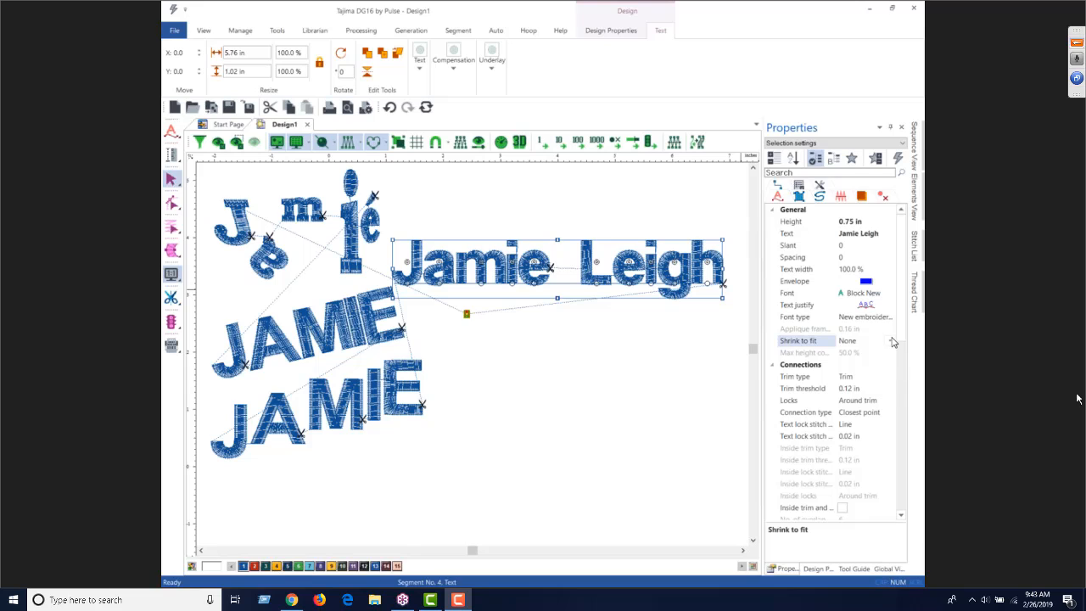
left_click(882, 342)
left_click(865, 366)
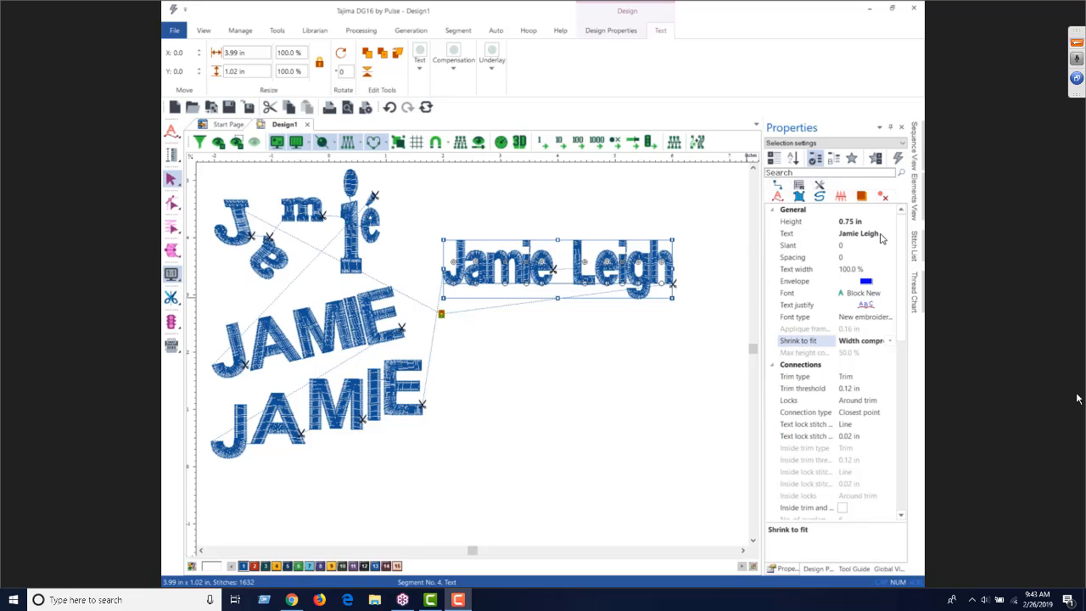
- Replace the horizontal lettering's text with a single five-letter first name
left_click(843, 236)
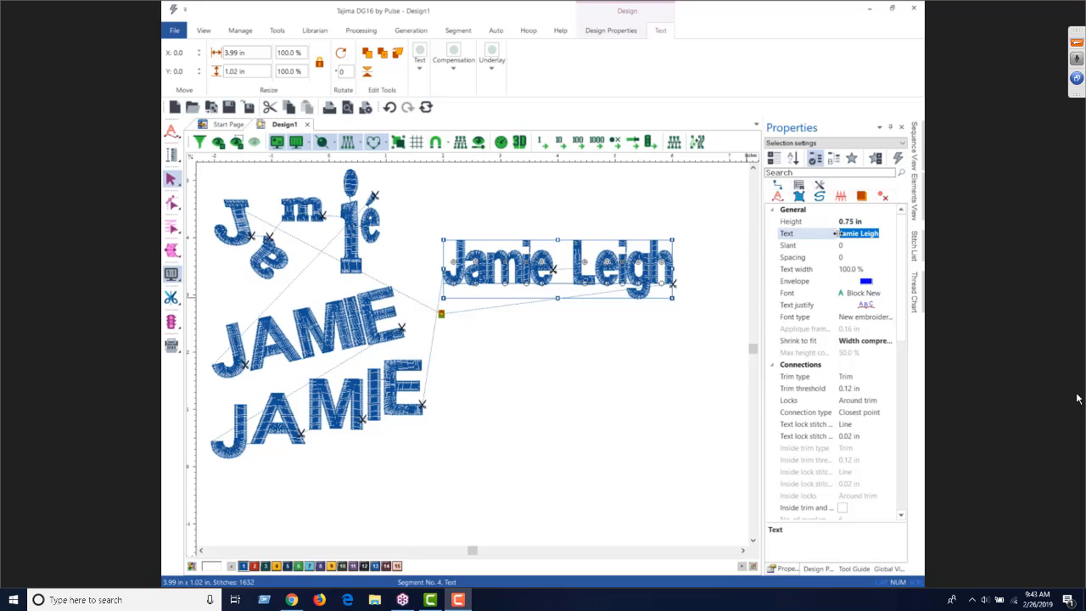
type("Jenny")
key("Return")
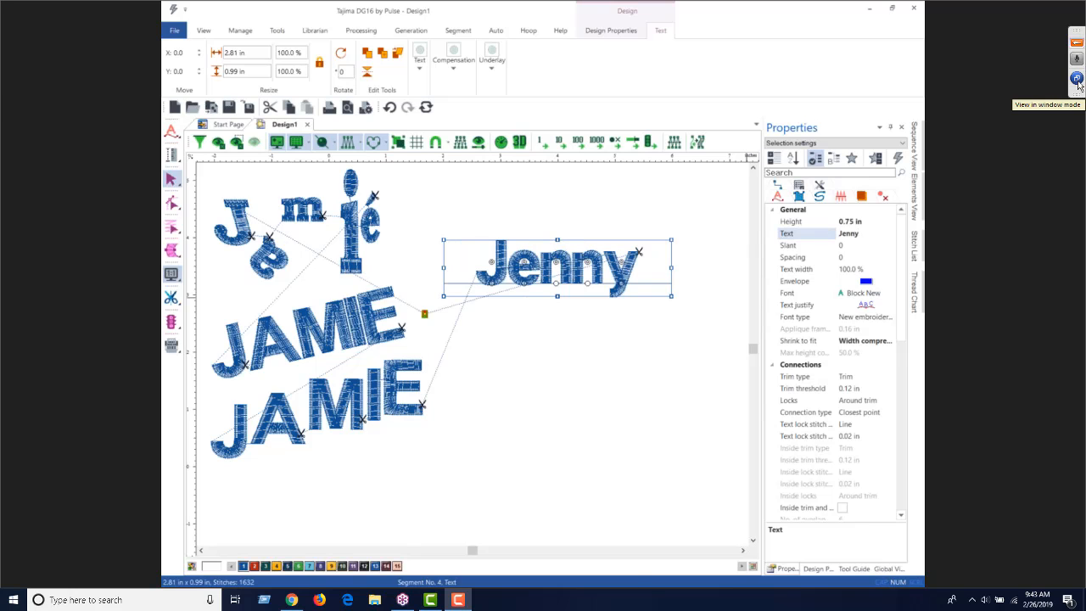
left_click(1078, 79)
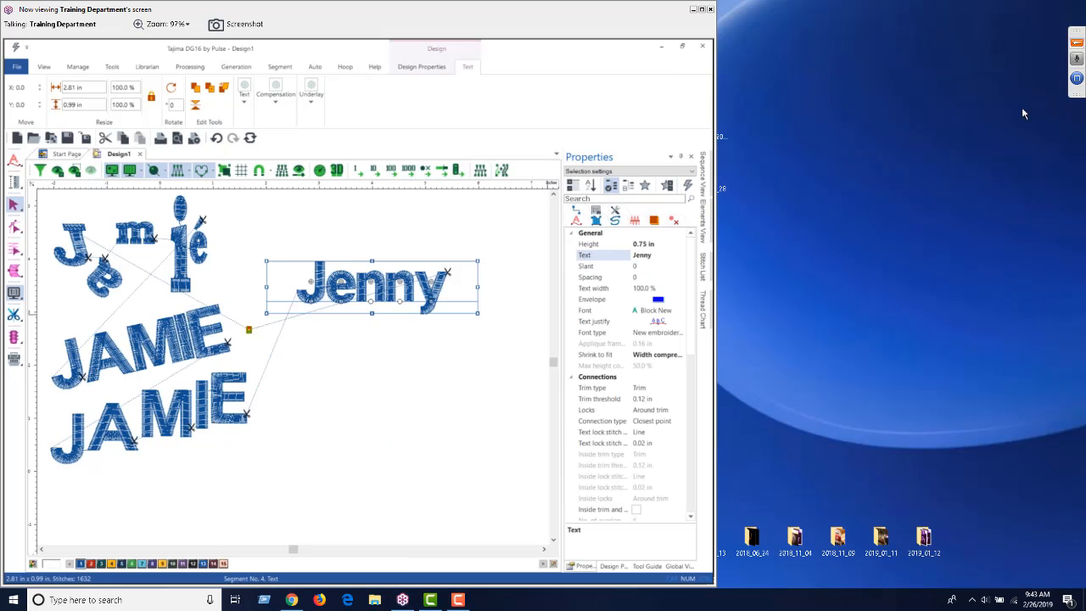
left_click(702, 9)
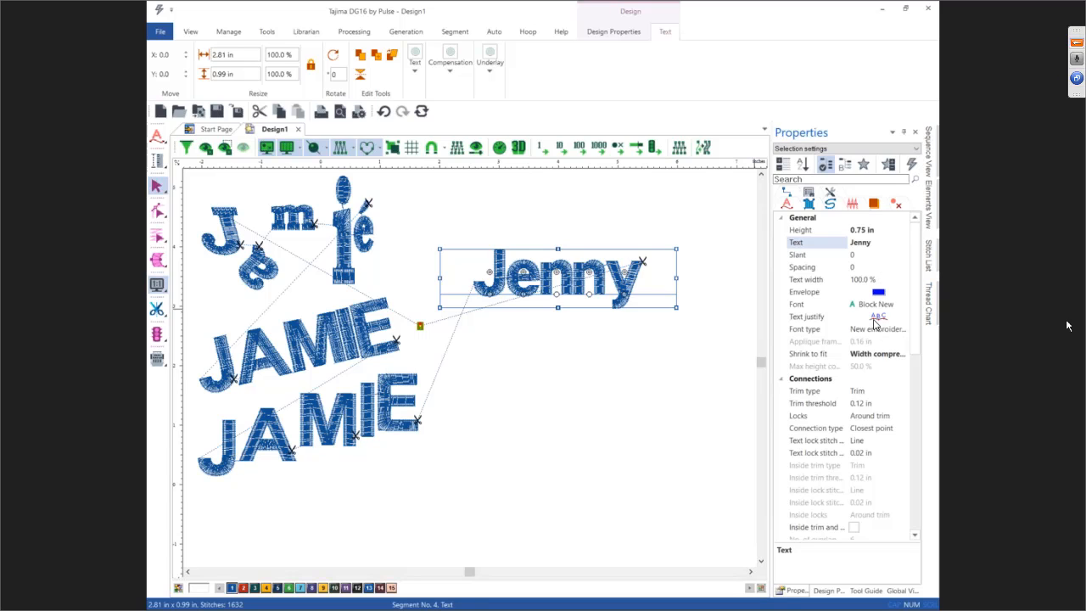
- Show the training session's control panel and stretch the horizontal lettering's letters across the full baseline with text justification
left_click(875, 319)
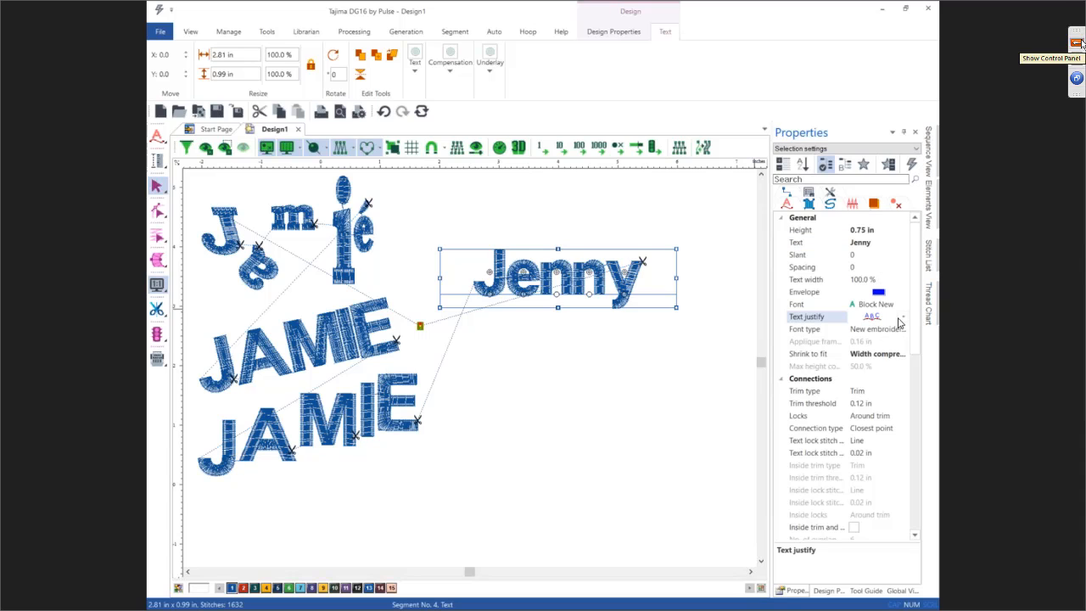
left_click(1076, 43)
left_click(905, 318)
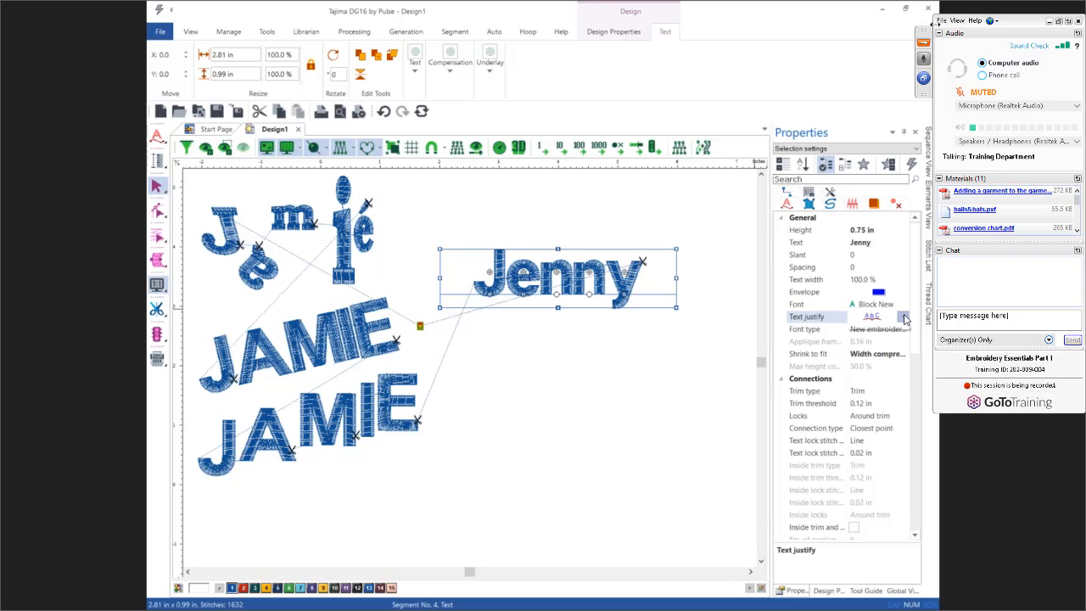
left_click(879, 385)
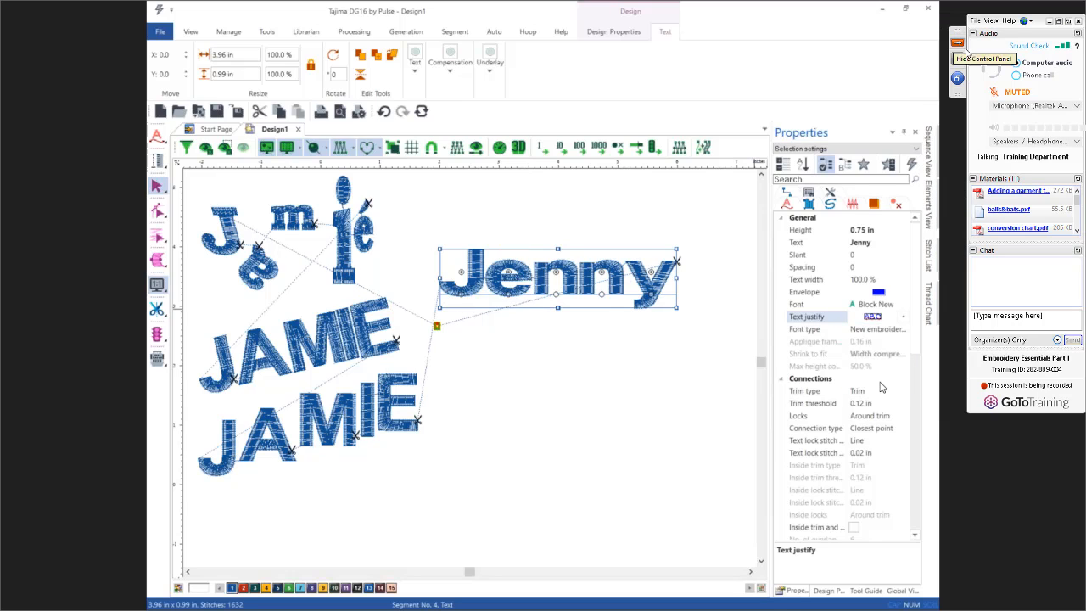
- Replace the horizontal lettering's text with a two-letter first name and restore centre text justification
left_click(876, 246)
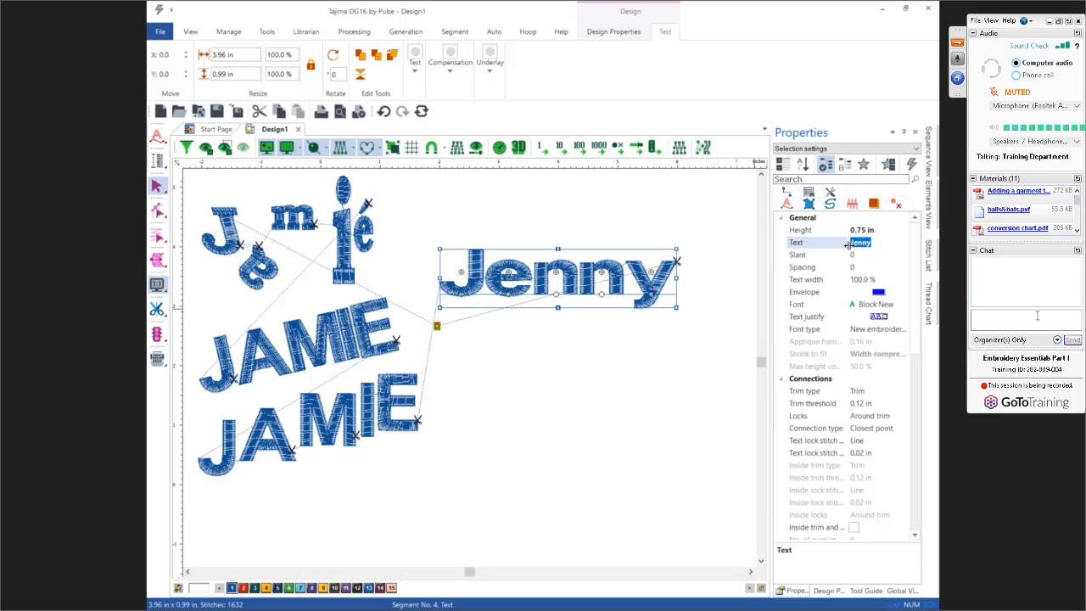
type("Ed")
key("Return")
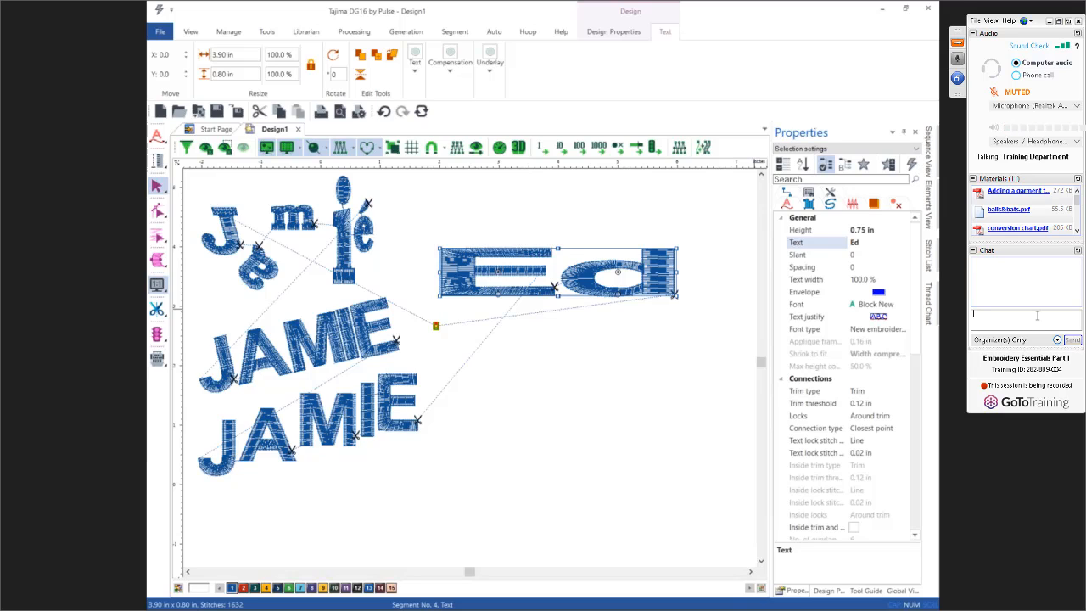
left_click(873, 317)
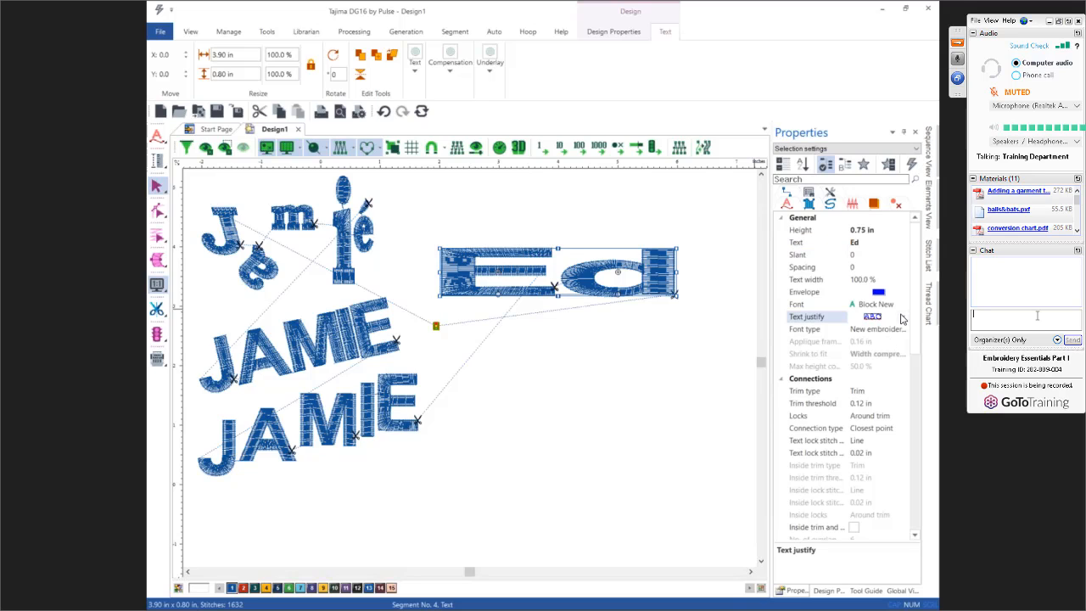
left_click(903, 317)
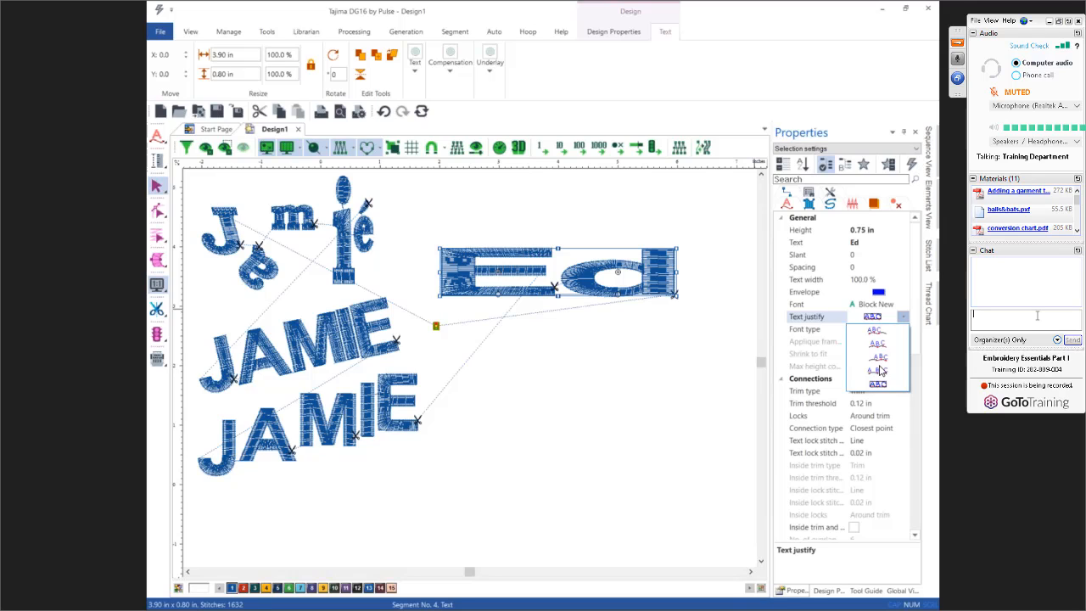
left_click(878, 345)
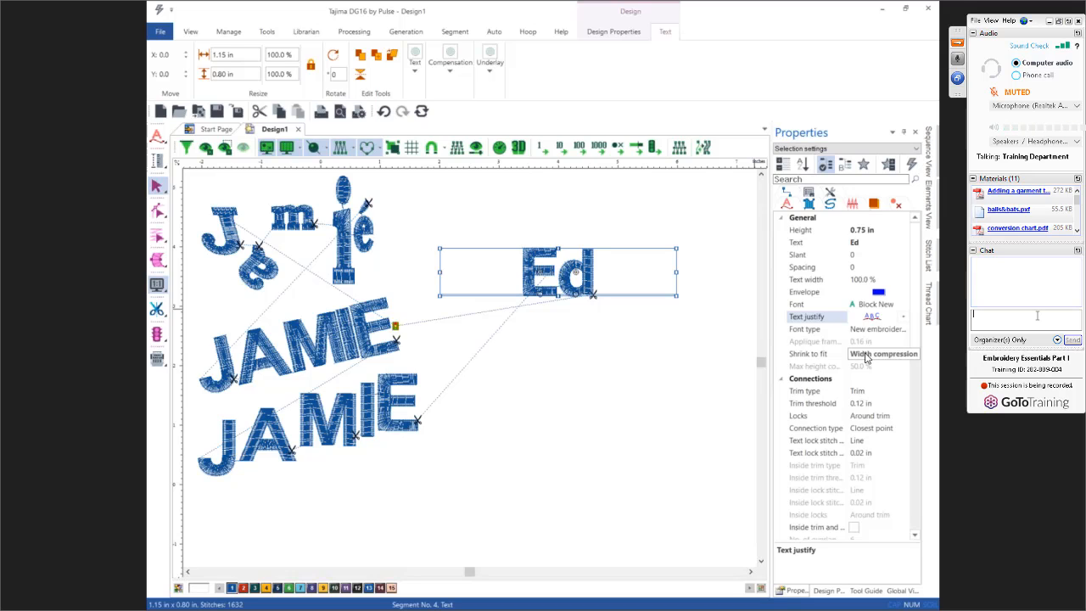
- Send the chat message "Awesome!!!" to the training session's organizers
type("Awesome!!!")
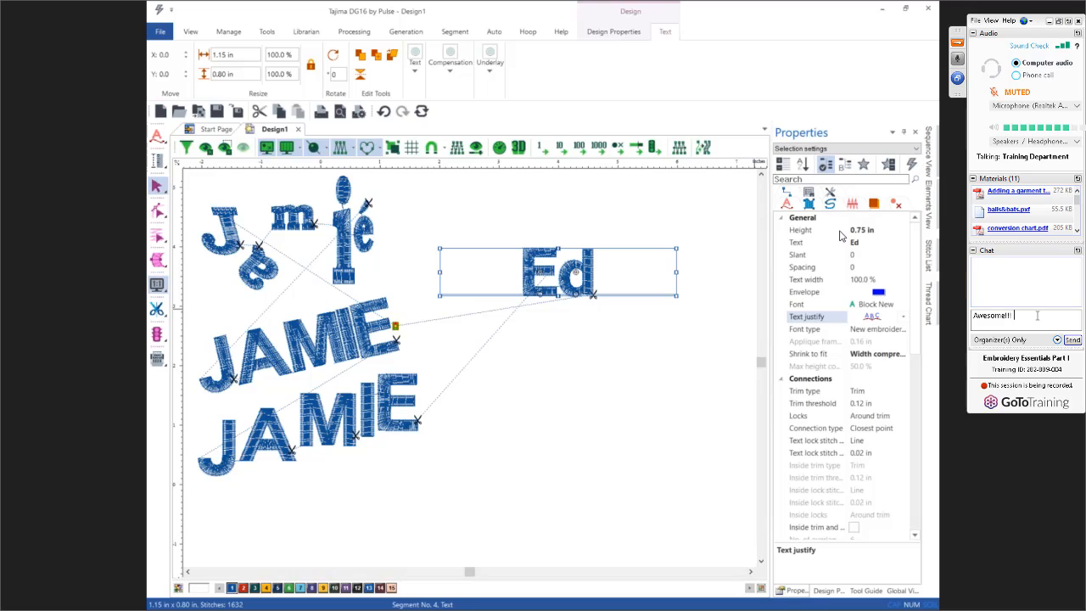
key("Return")
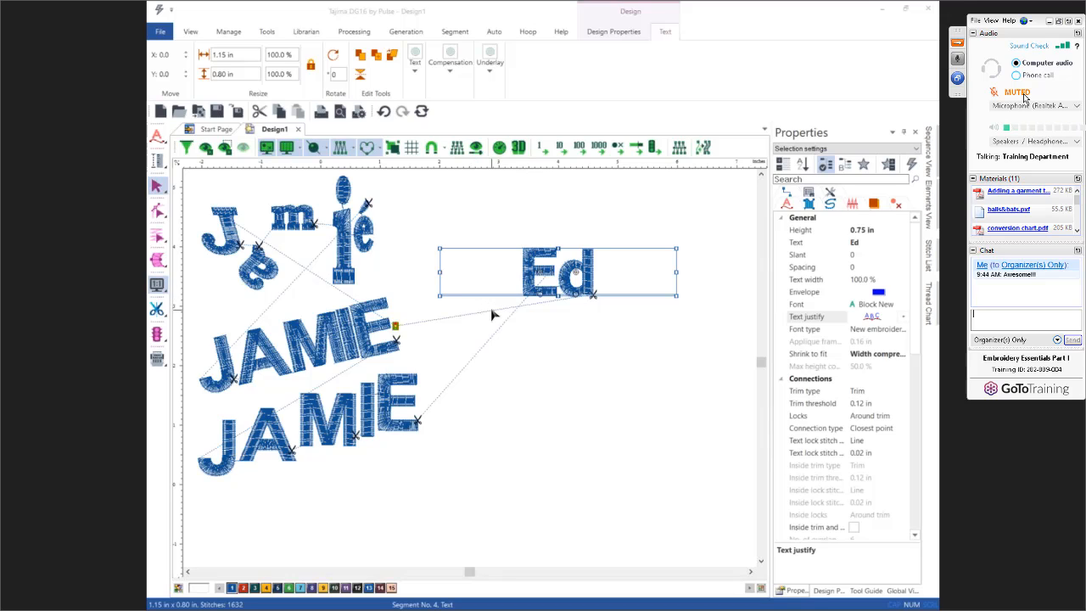
- Lower the computer's volume to 2 and view the training session's microphone and speaker device choices
key("XF86AudioLowerVolume")
key("XF86AudioLowerVolume")
key("XF86AudioLowerVolume")
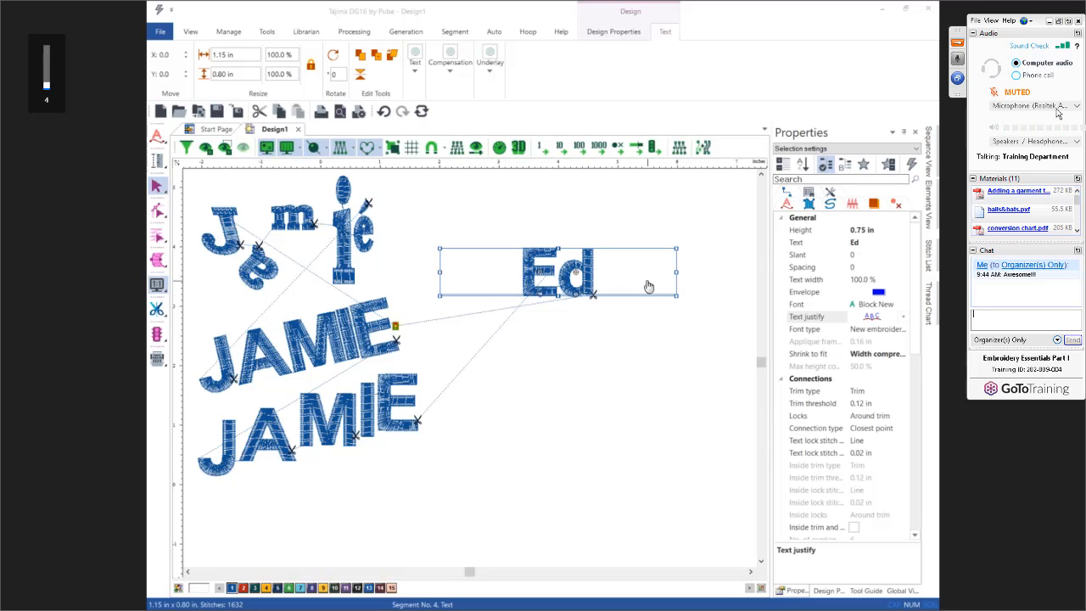
left_click(1058, 110)
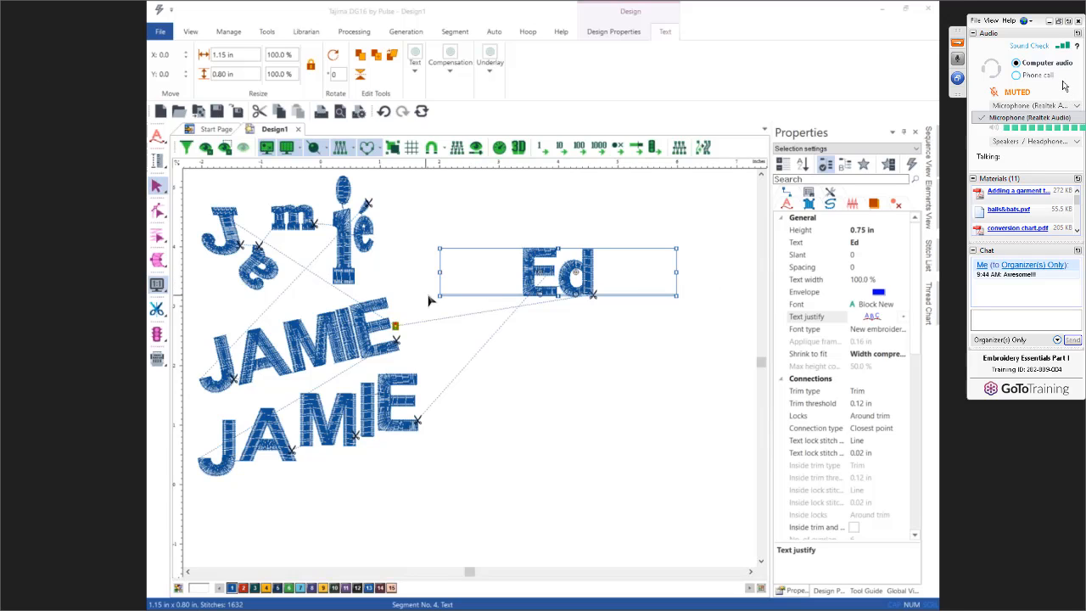
key("XF86AudioLowerVolume")
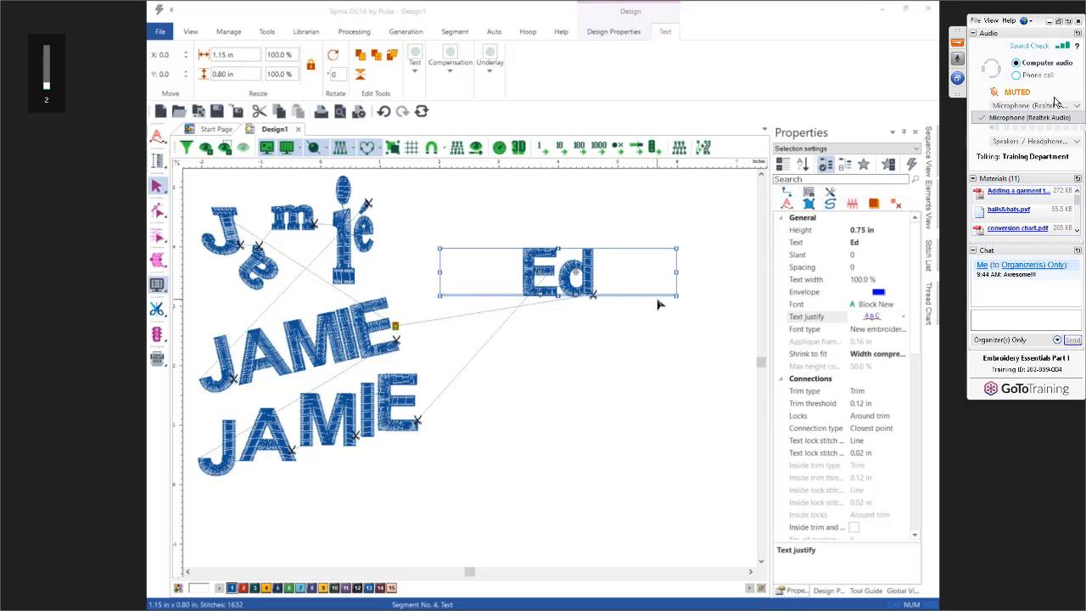
left_click(1056, 143)
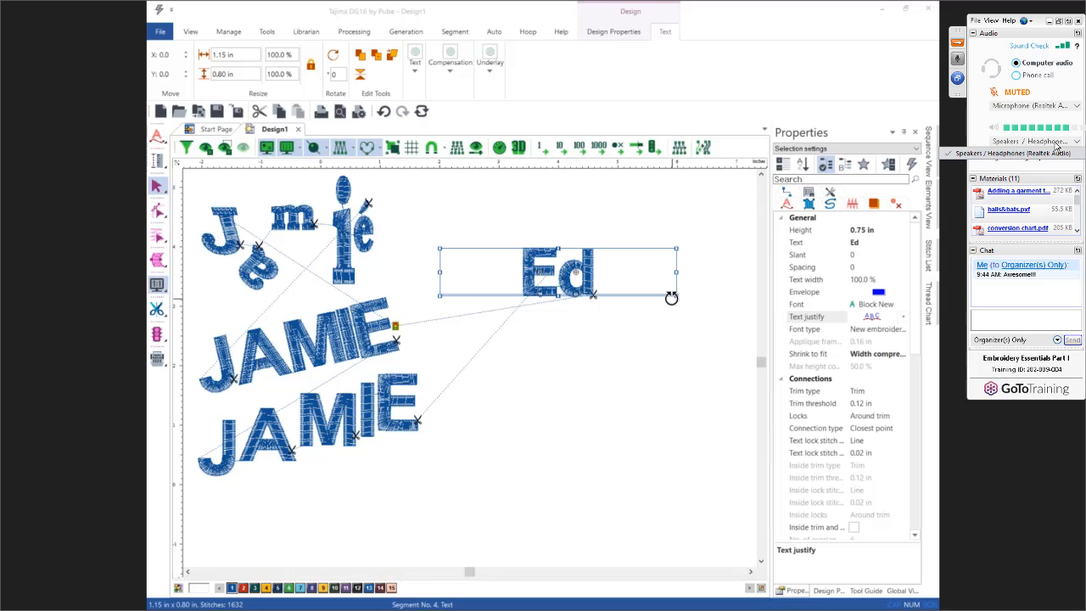
left_click(1052, 91)
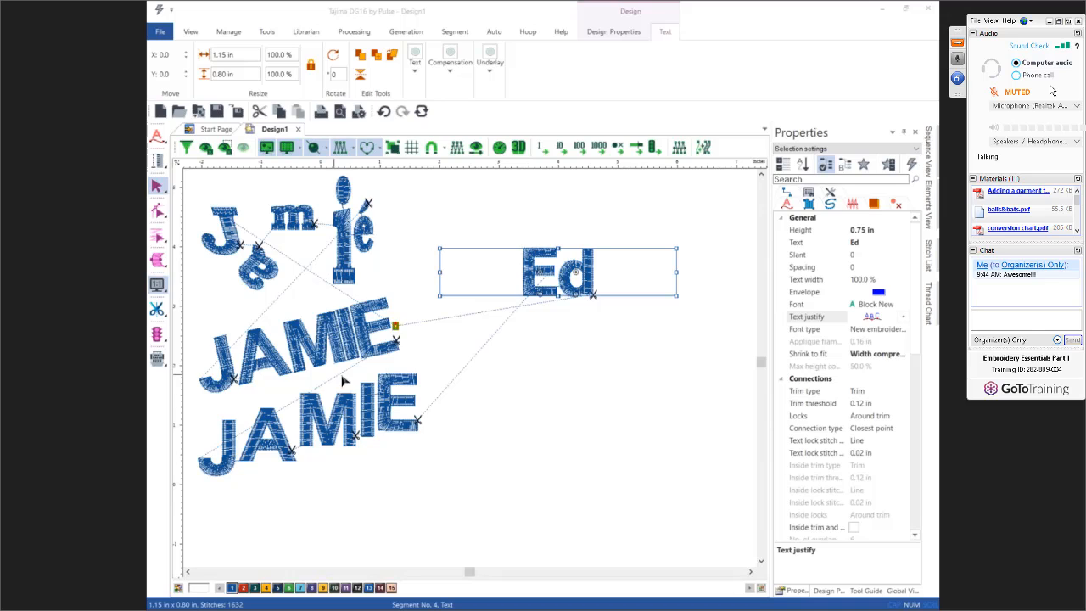
left_click(629, 280)
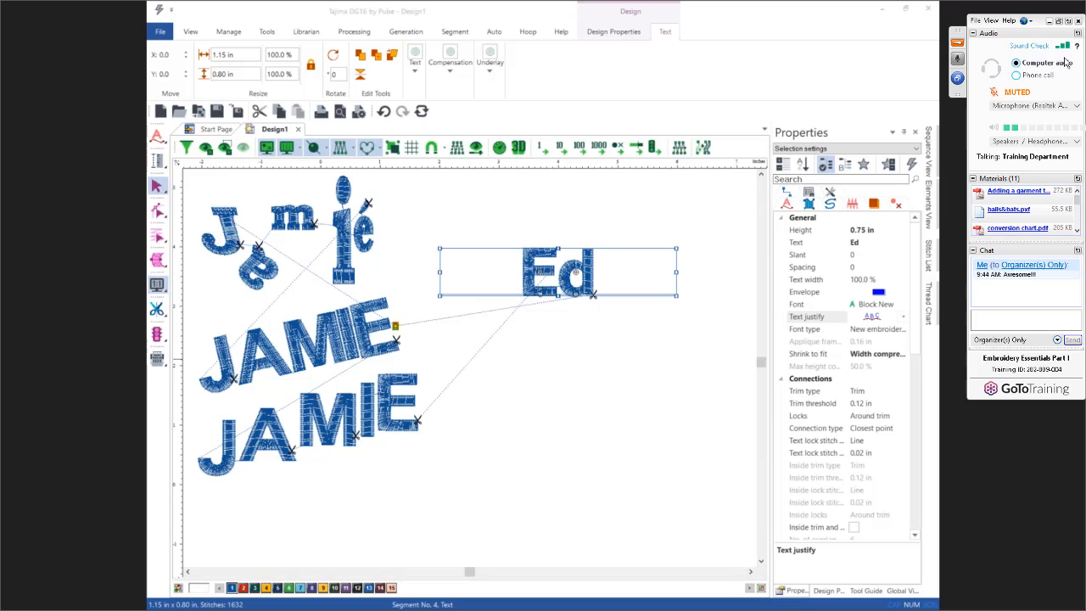
left_click(999, 320)
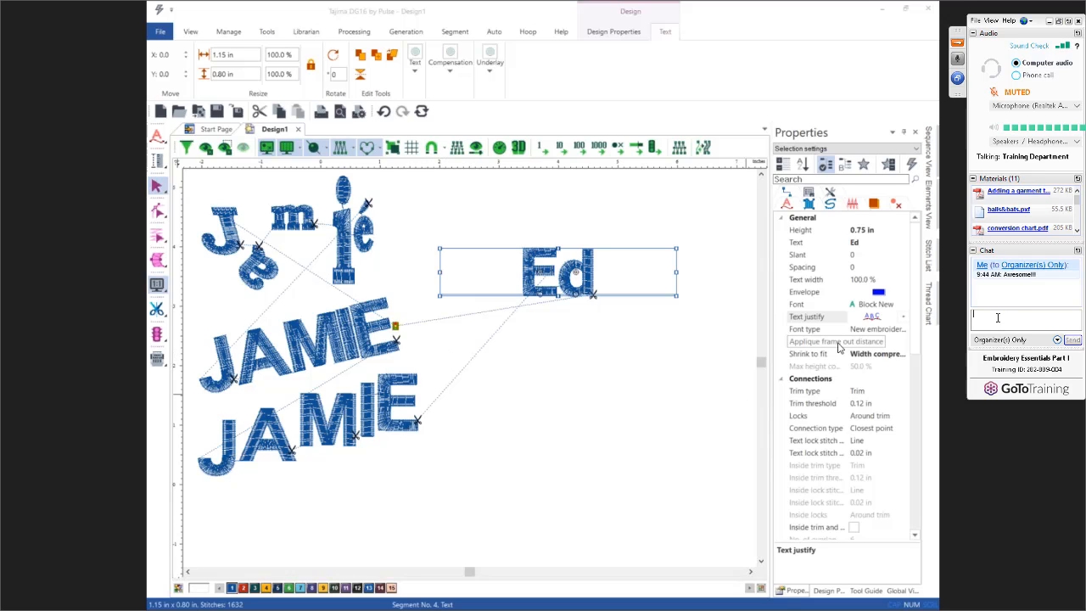
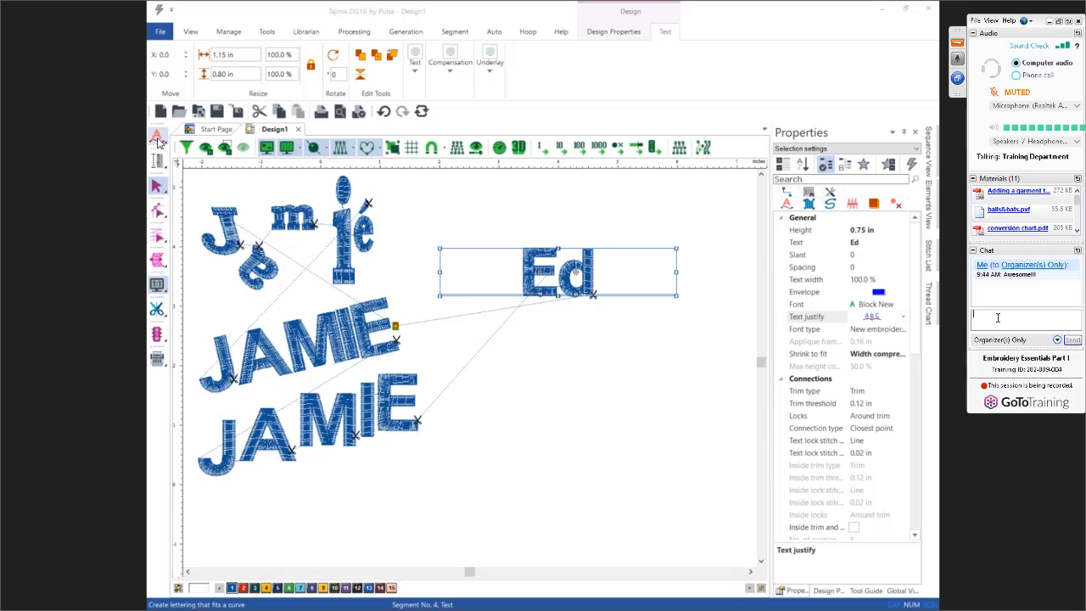
- Create Vertical lettering reading VERTICAL, 0.75 in high, on a straight vertical baseline about 4 in long below the two-letter name
left_click(157, 140)
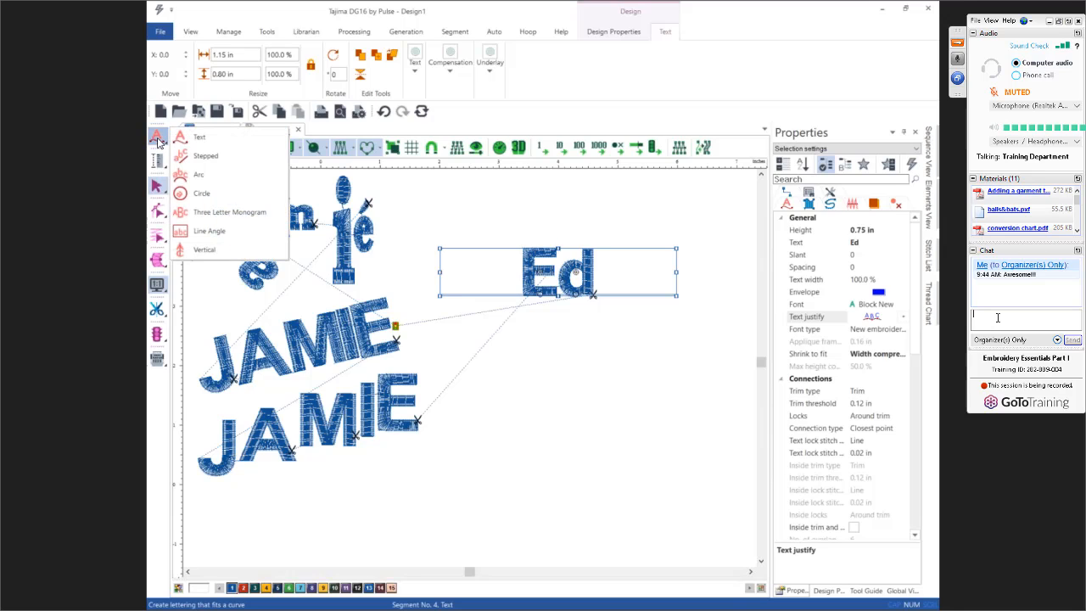
left_click(200, 252)
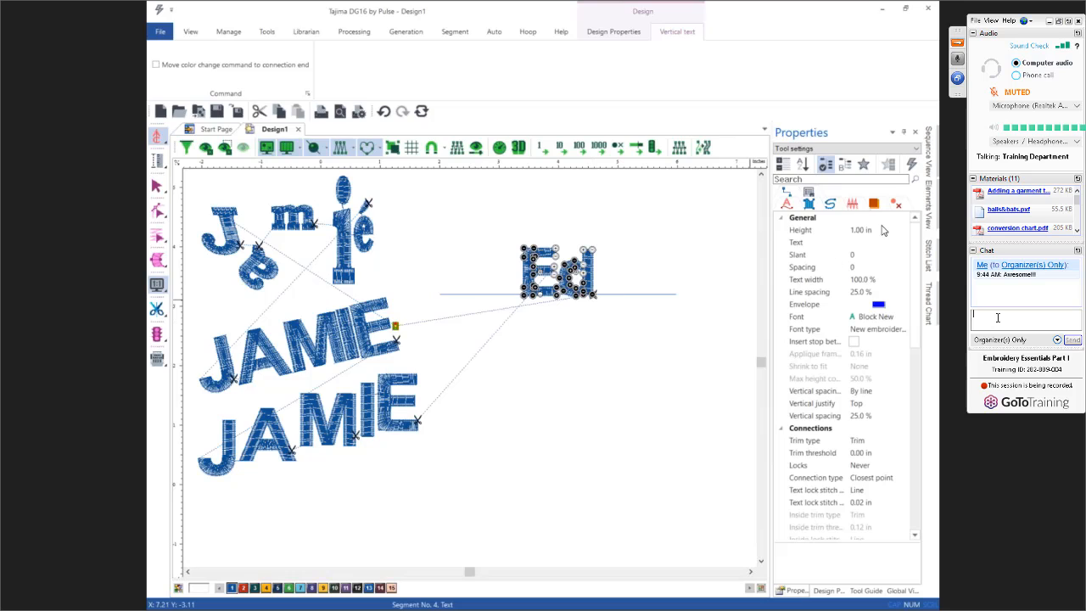
left_click(837, 233)
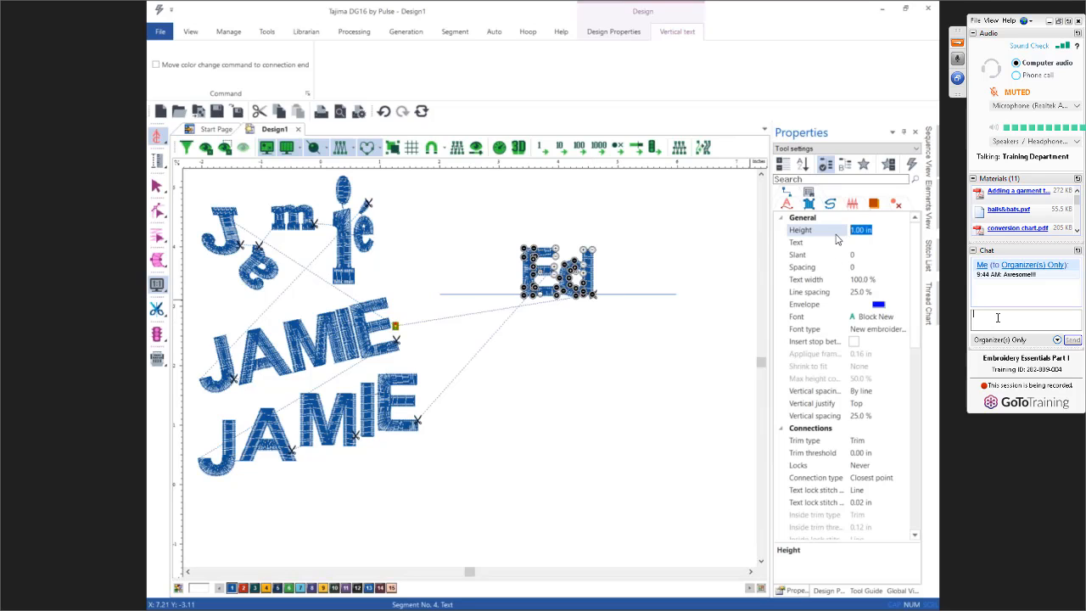
type(".75")
key("Return")
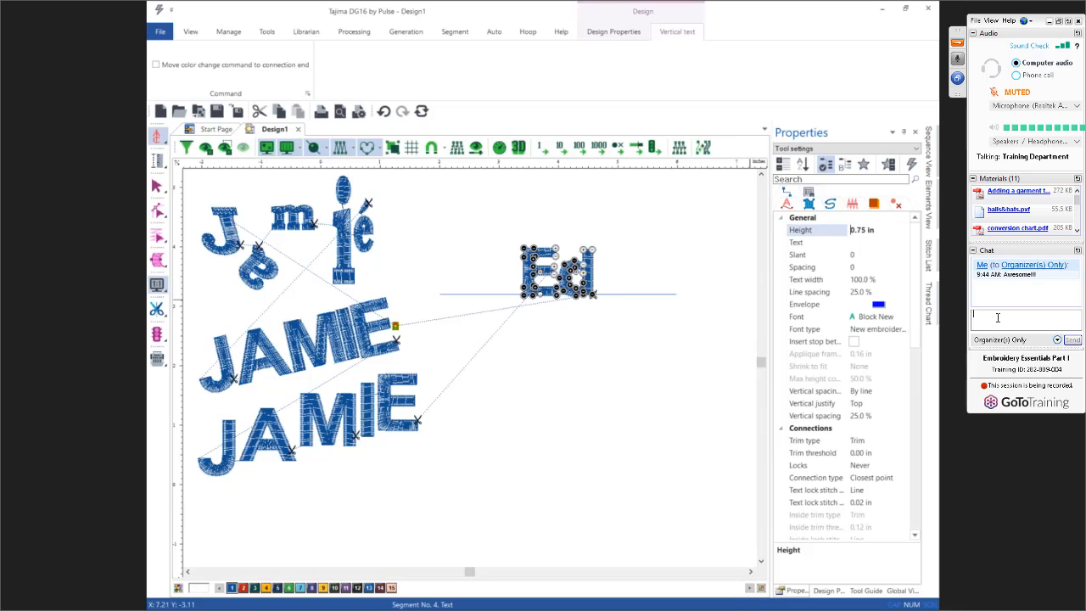
left_click(556, 322)
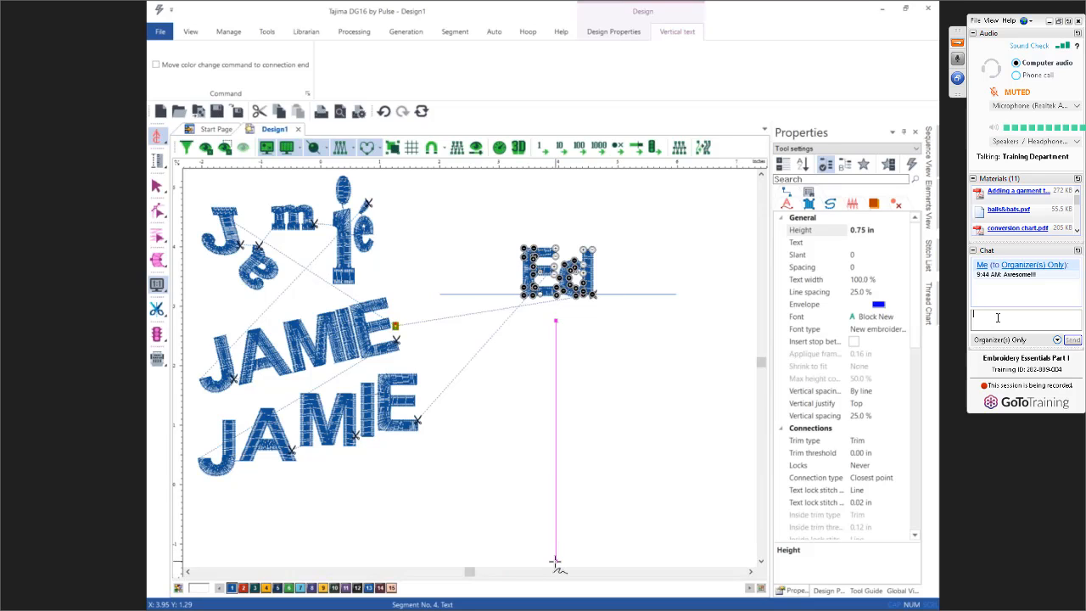
left_click(556, 561)
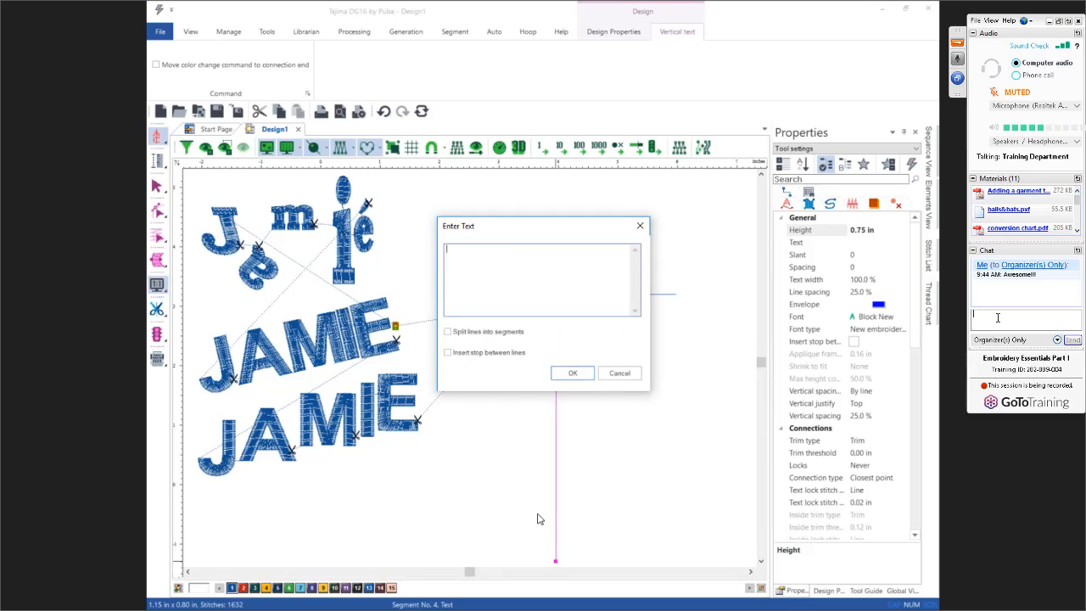
type("VERTIC")
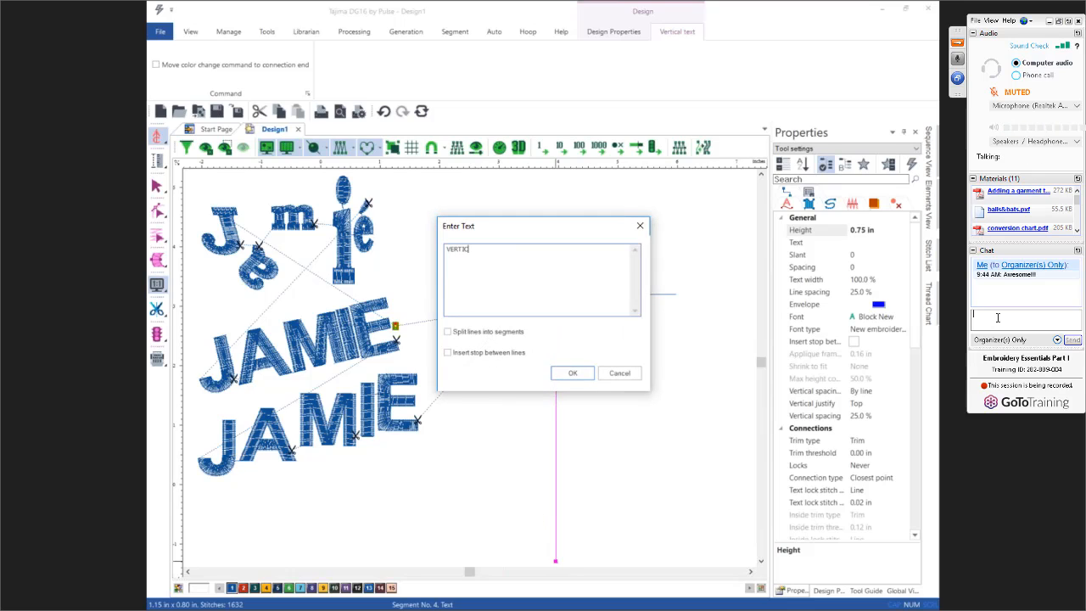
type("AL")
left_click(563, 373)
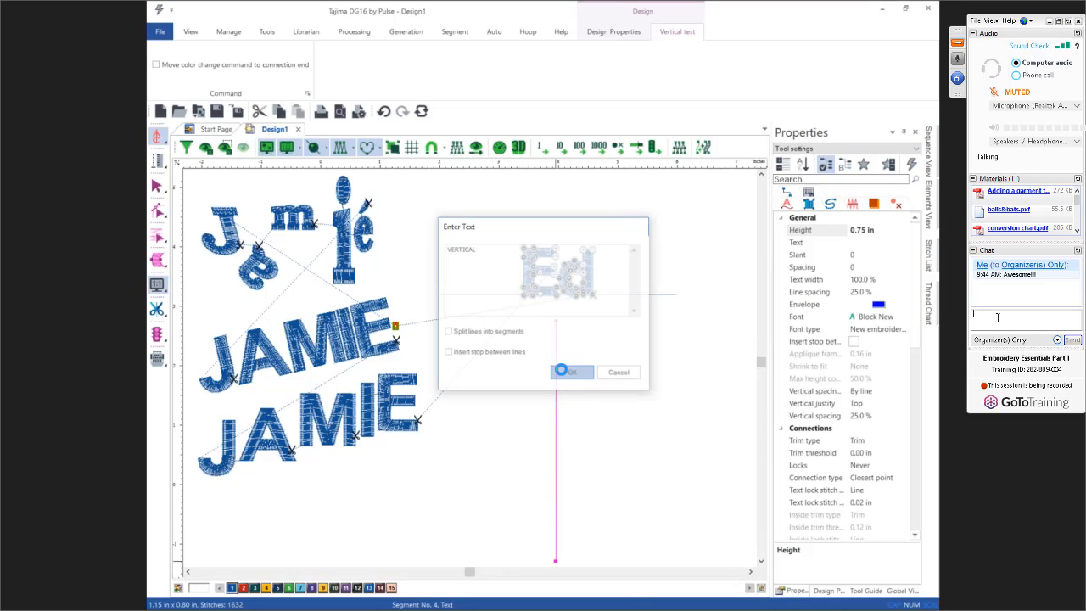
key("Escape")
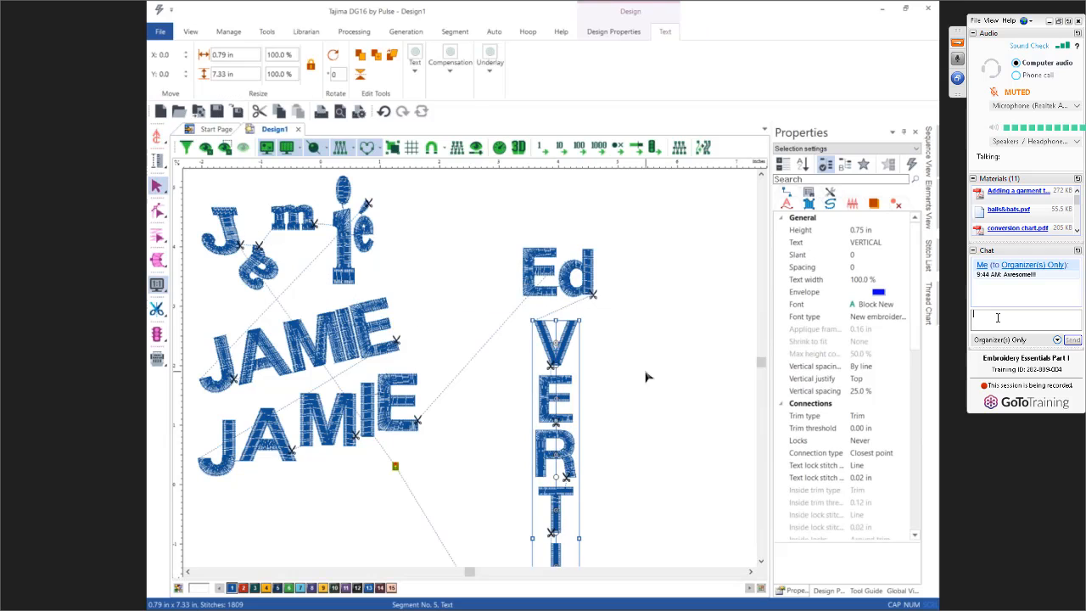
- Try Bottom and Middle vertical justification on the VERTICAL lettering, and settle on Fit to line
left_click(857, 381)
left_click(904, 379)
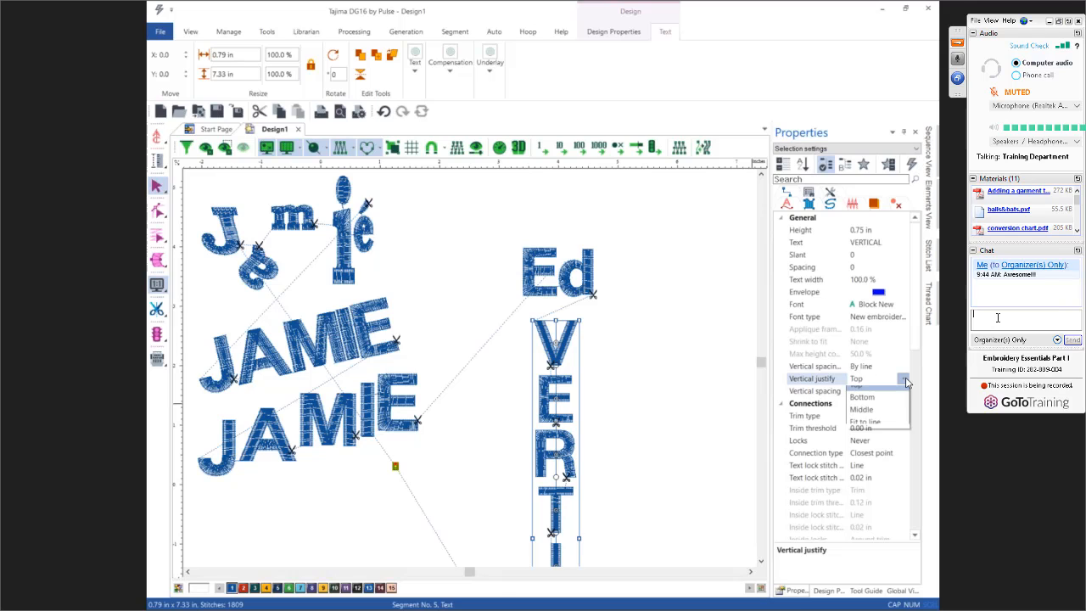
left_click(881, 411)
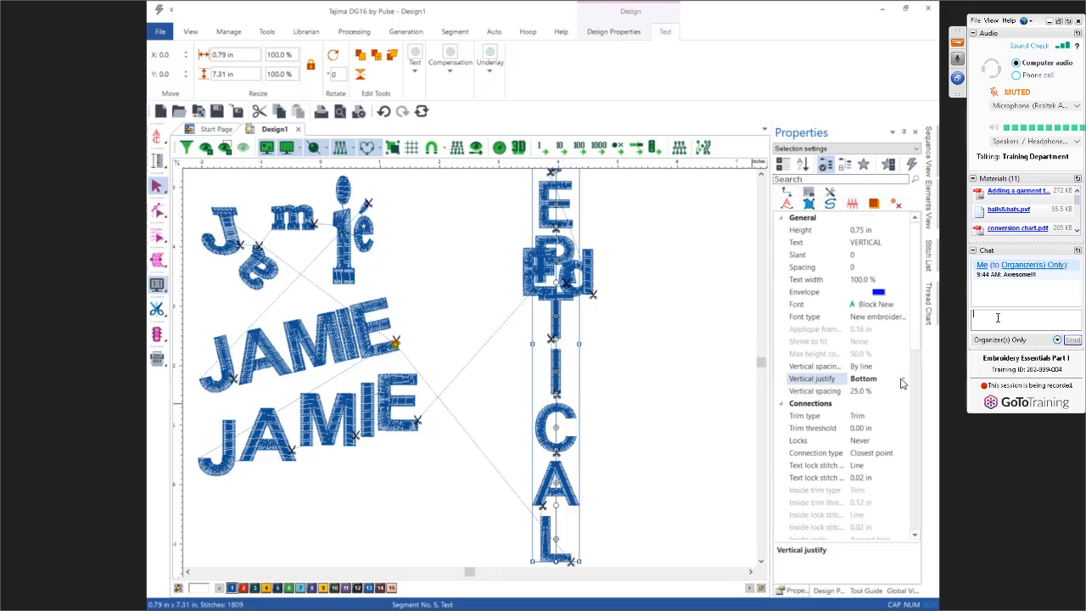
left_click(903, 380)
left_click(876, 416)
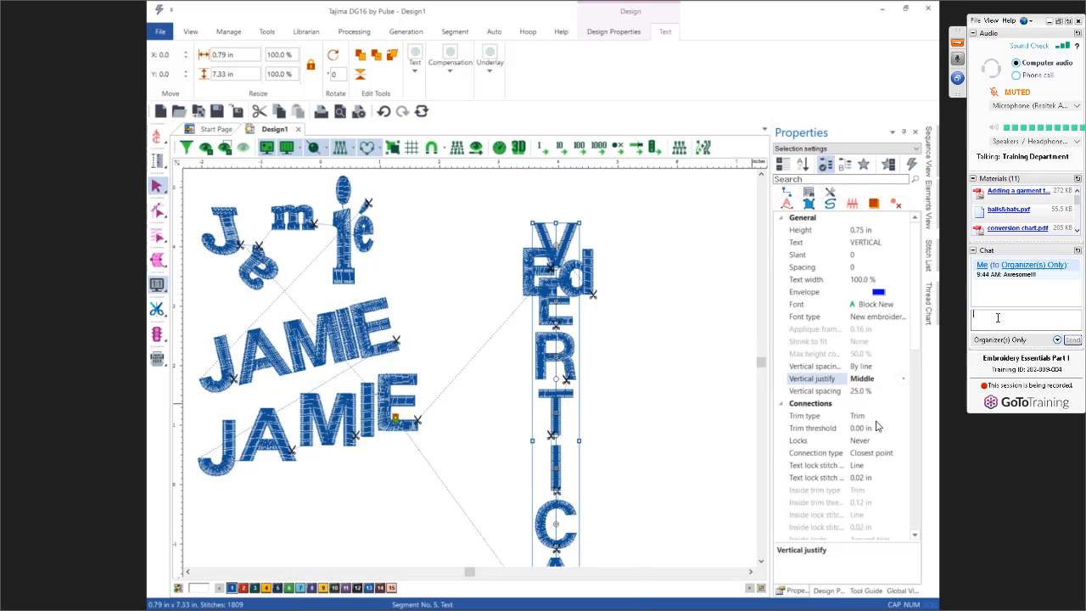
left_click(904, 379)
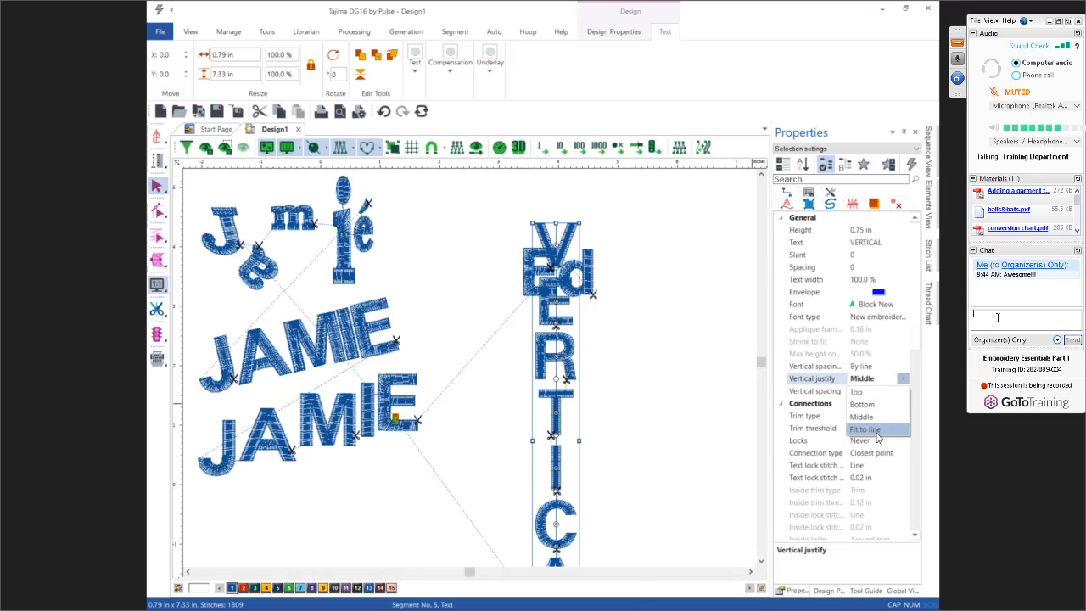
left_click(874, 429)
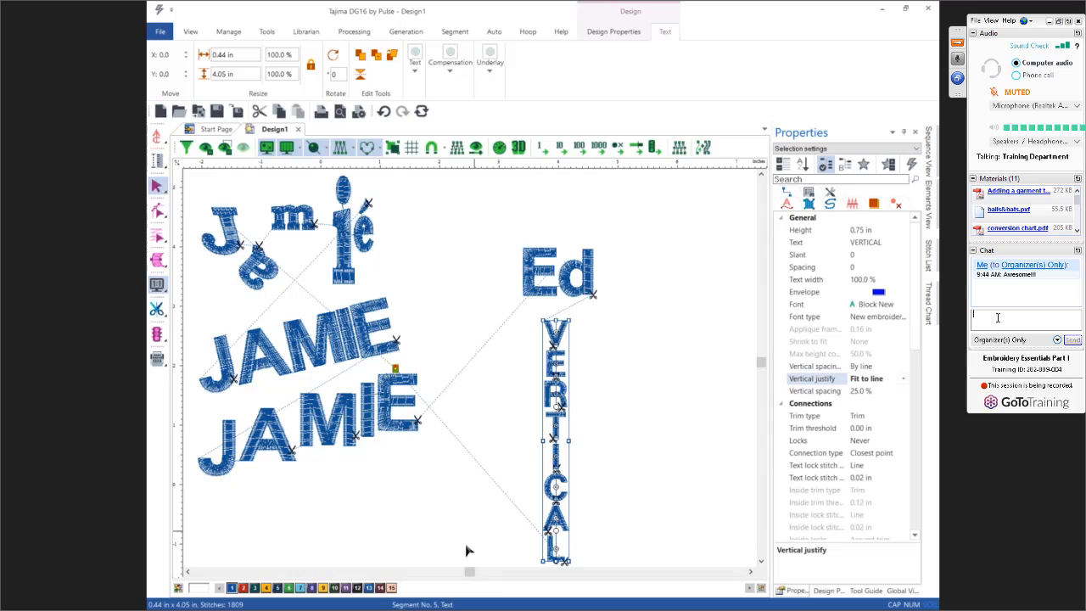
- Recolour the VERTICAL lettering with needle 15 and the two-letter name with needle 7, Robin Egg Blue
left_click(393, 587)
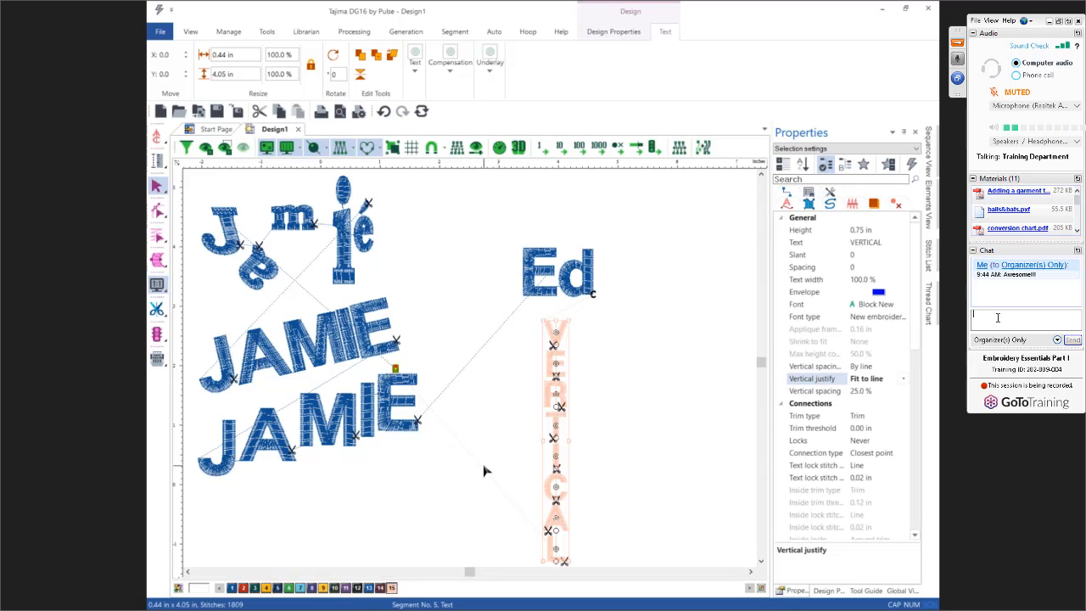
left_click(498, 368)
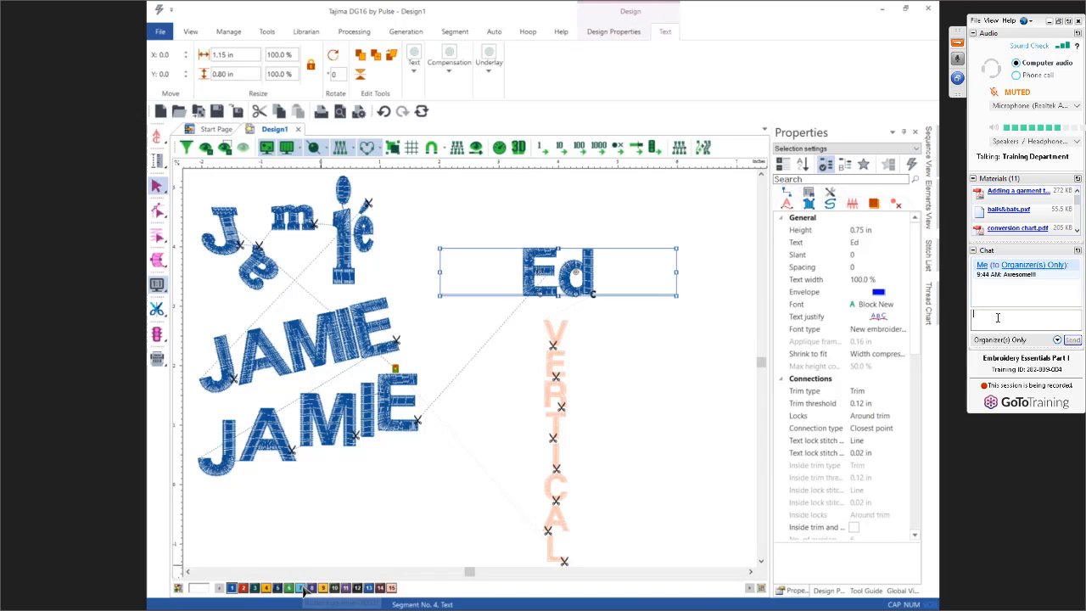
left_click(302, 587)
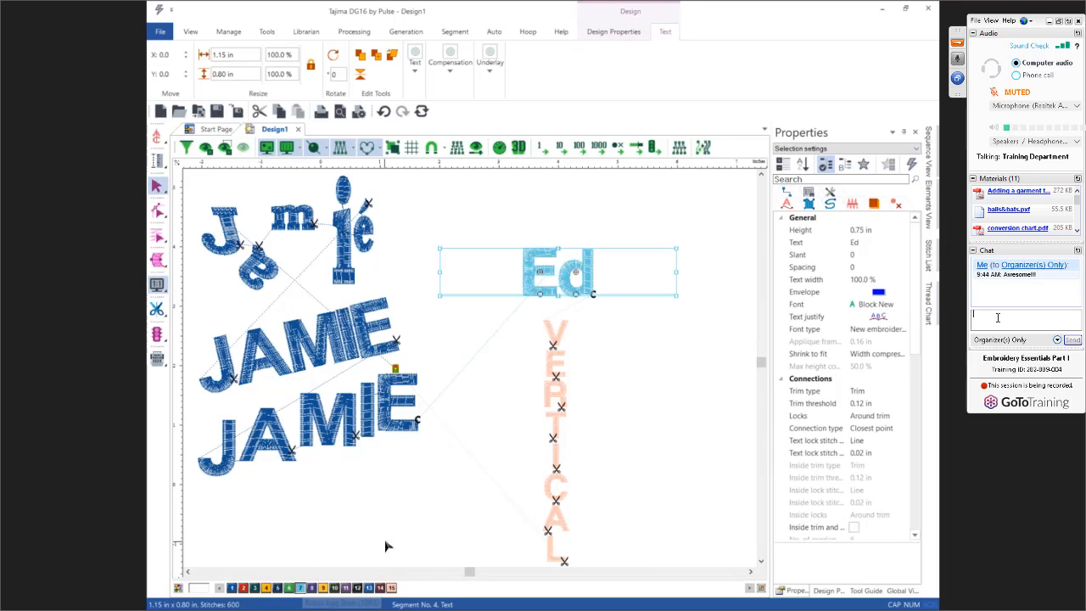
- Recolour the lower rising all-capitals name with needle 11, Lilac, and the upper one with needle 6, Jungle Green
left_click(327, 451)
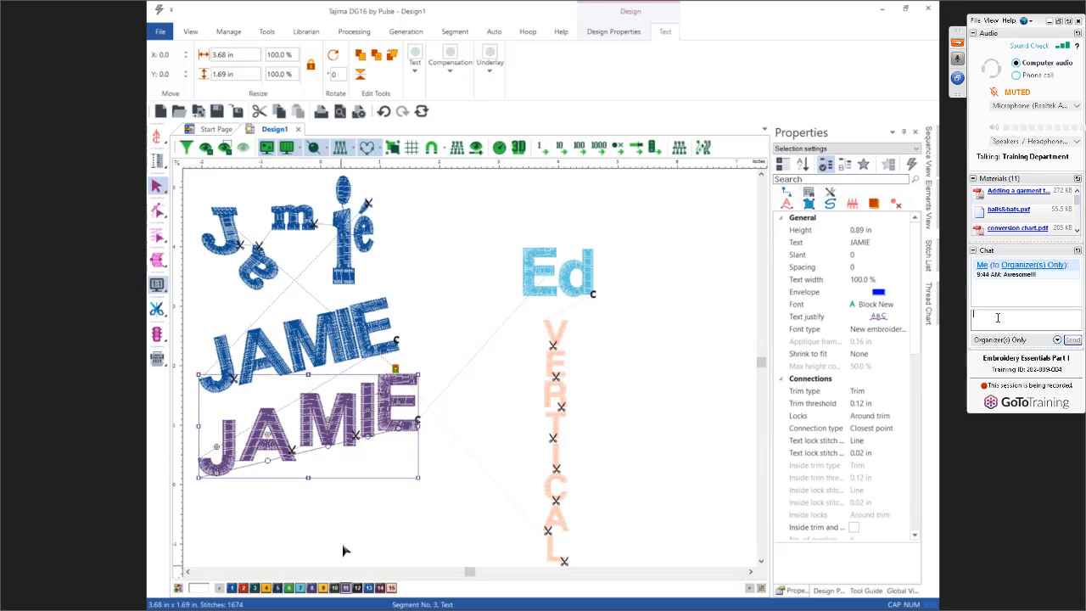
left_click(304, 370)
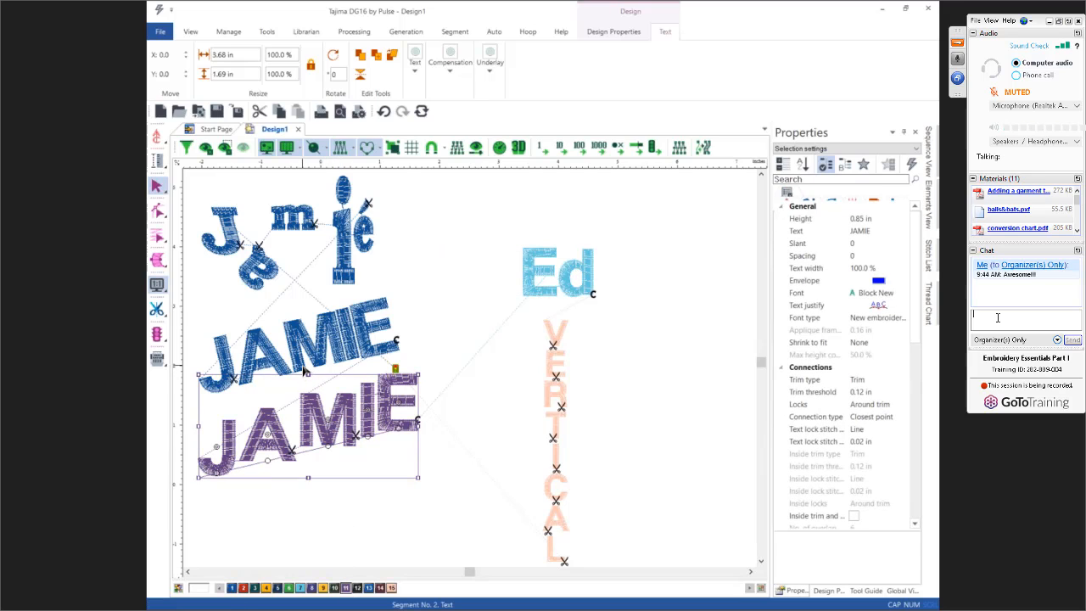
left_click(288, 587)
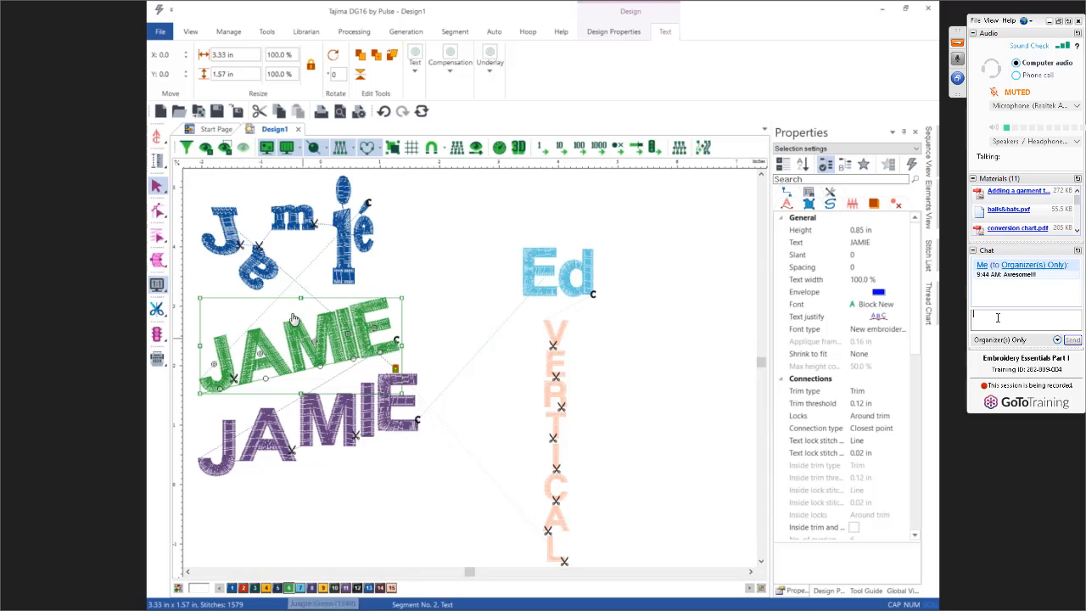
- Recolour the individual letters é, m and J of the topmost lettering with needle 2, Tomato Red
left_click(273, 280)
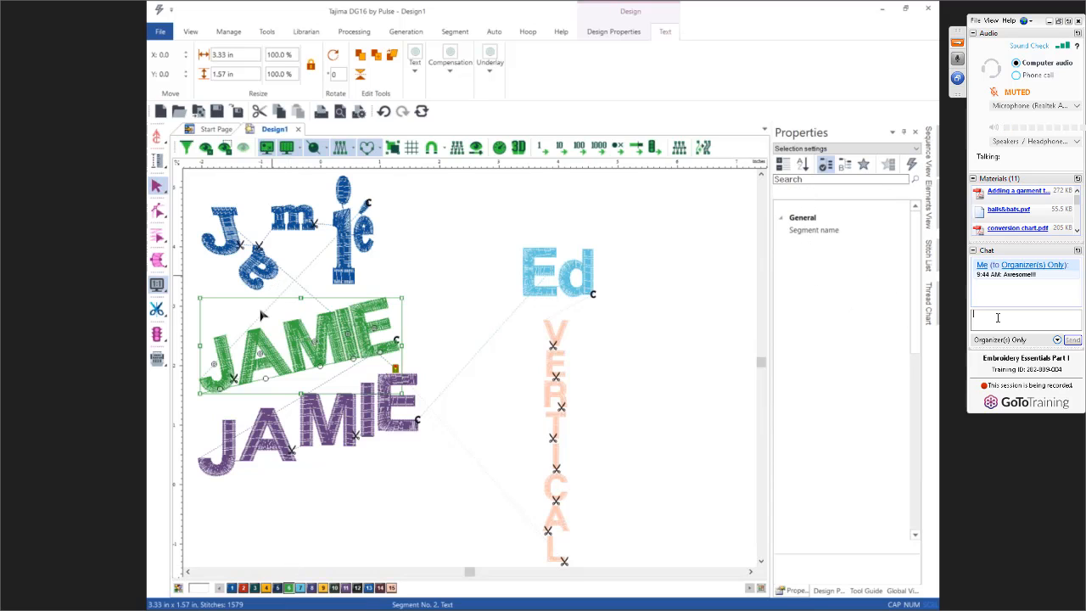
left_click(243, 587)
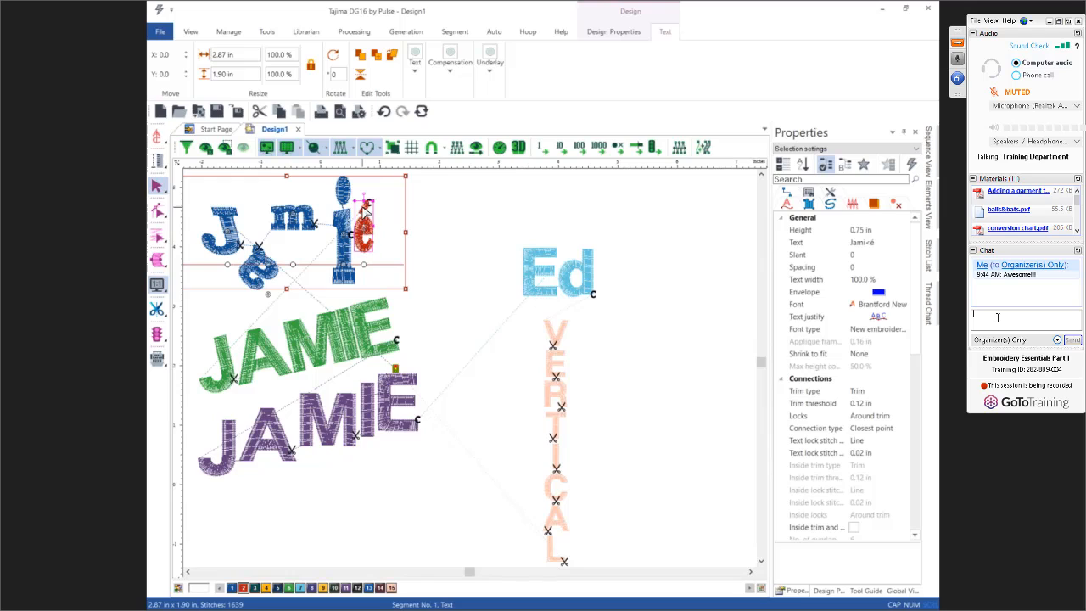
left_click(295, 265)
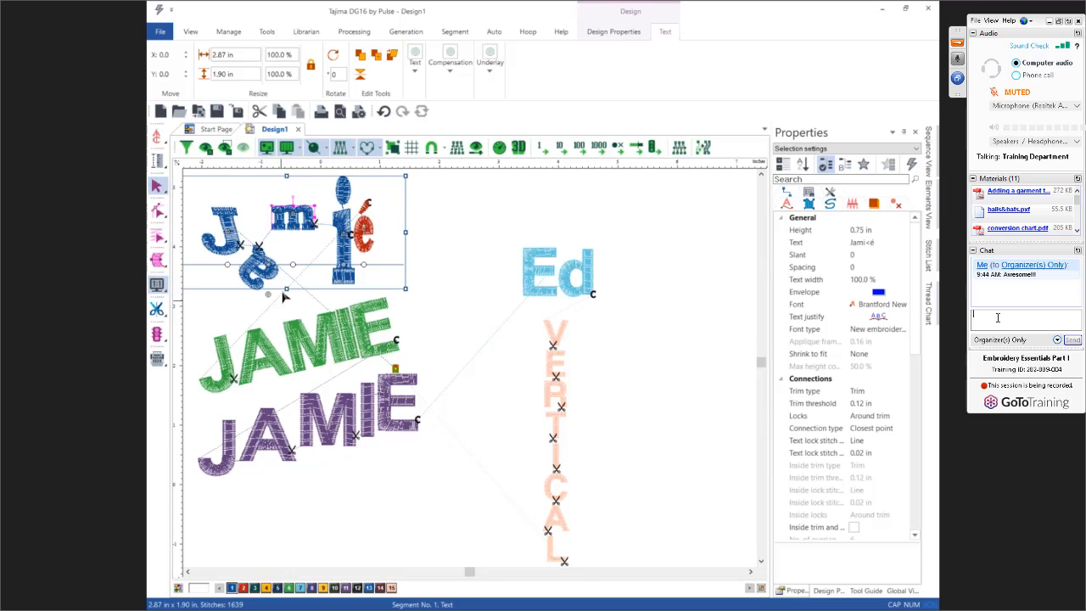
left_click(243, 588)
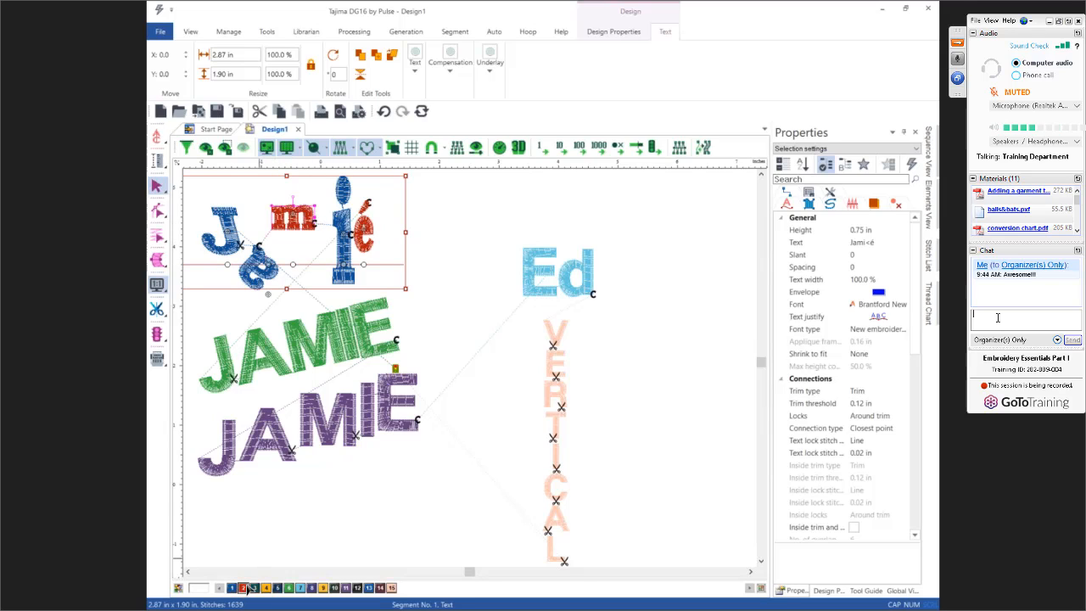
left_click(227, 266)
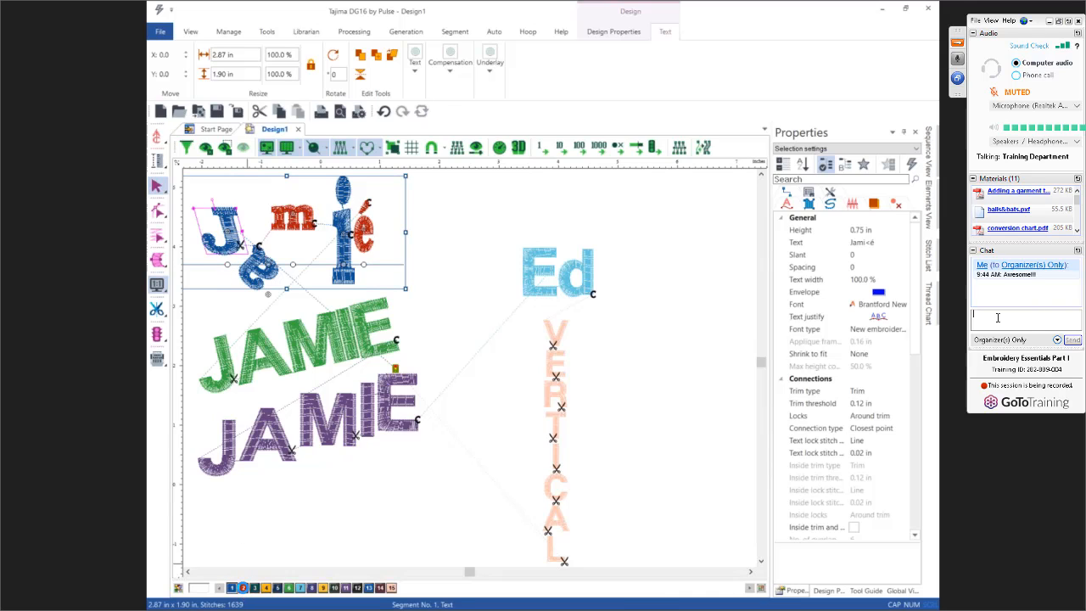
left_click(244, 588)
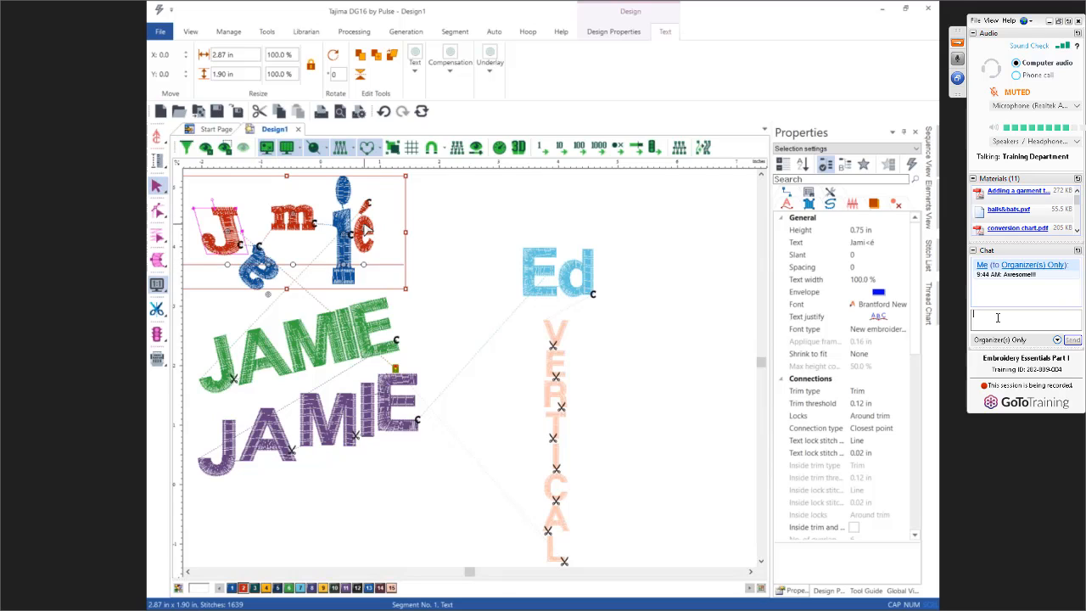
- Recolour the topmost lettering's m with needle 9 Aztec Gold, its i with needle 14 Bordeaux and its é with needle 5 Midnight Blue
left_click(292, 264)
left_click(323, 588)
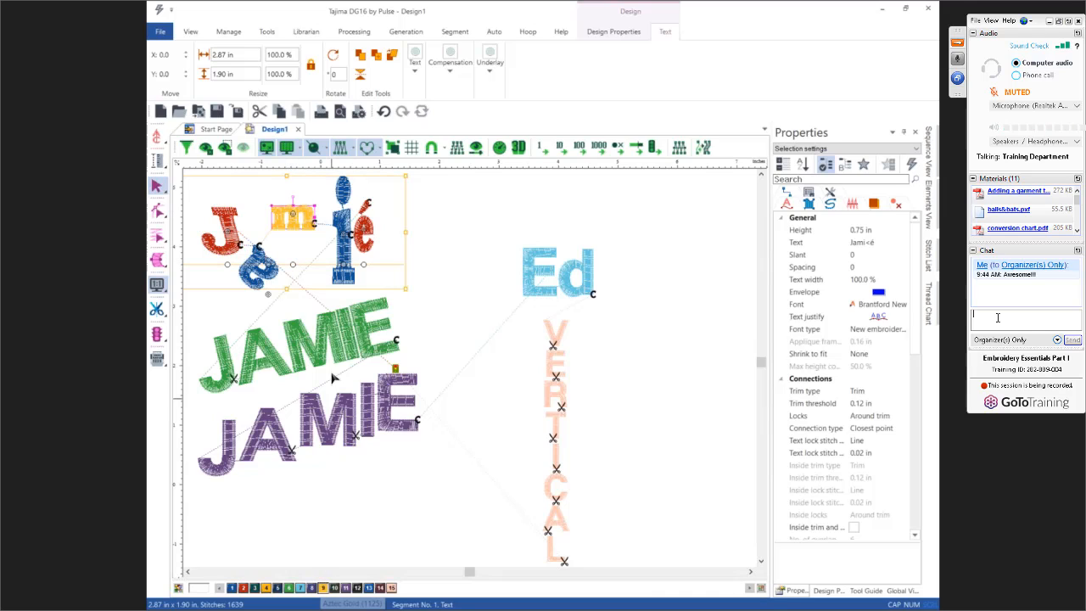
left_click(344, 240)
left_click(380, 588)
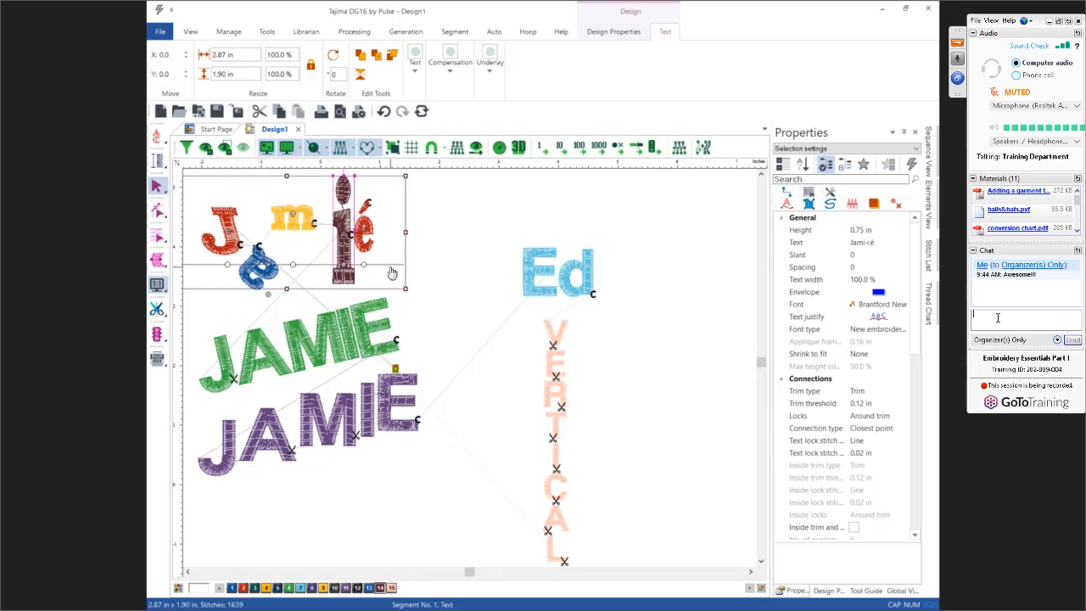
left_click(364, 239)
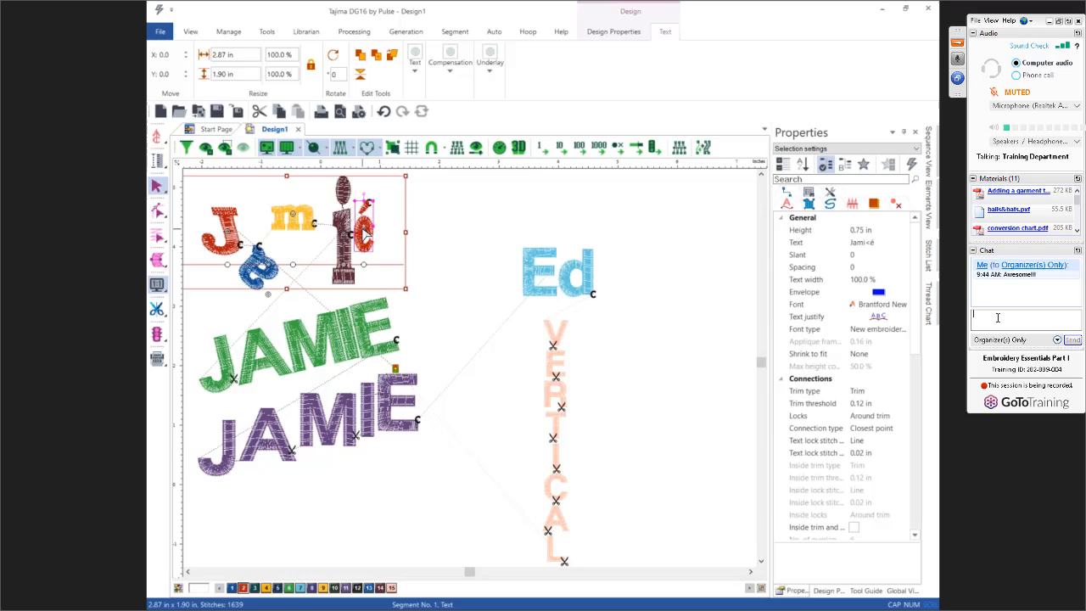
left_click(279, 588)
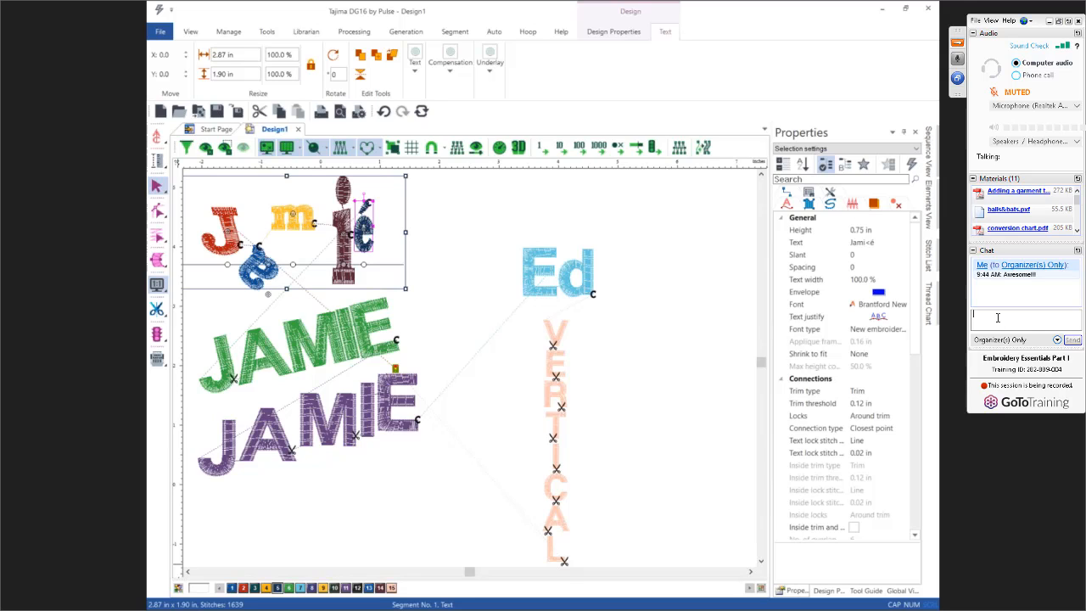
- Change needle 15's thread, used by the VERTICAL lettering, to code 1234 from the Madeira Classic Rayon 40 chart, and deselect the text
left_click(998, 318)
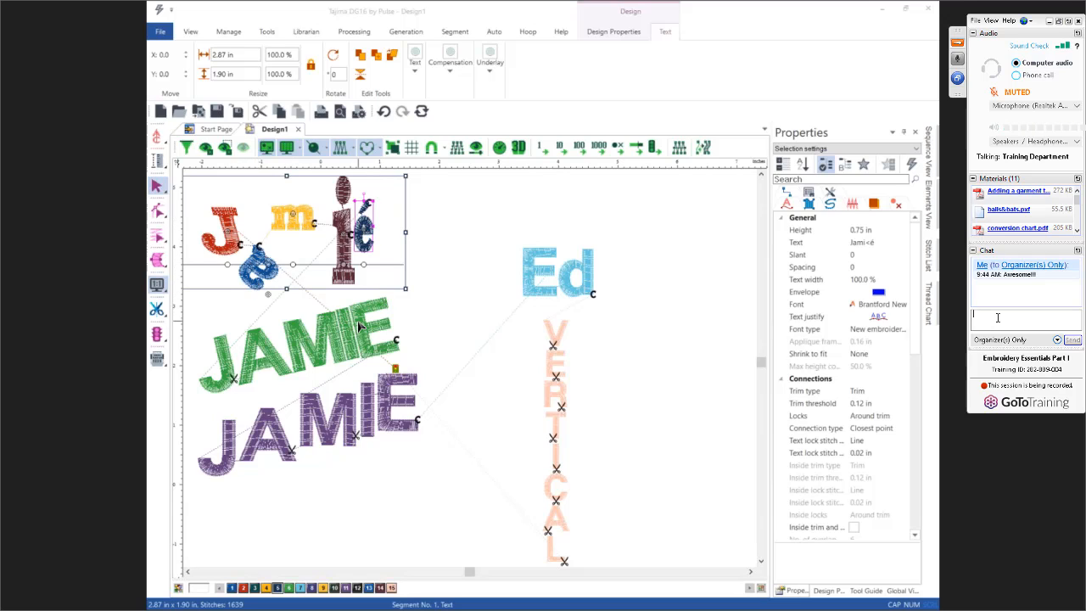
left_click(561, 356)
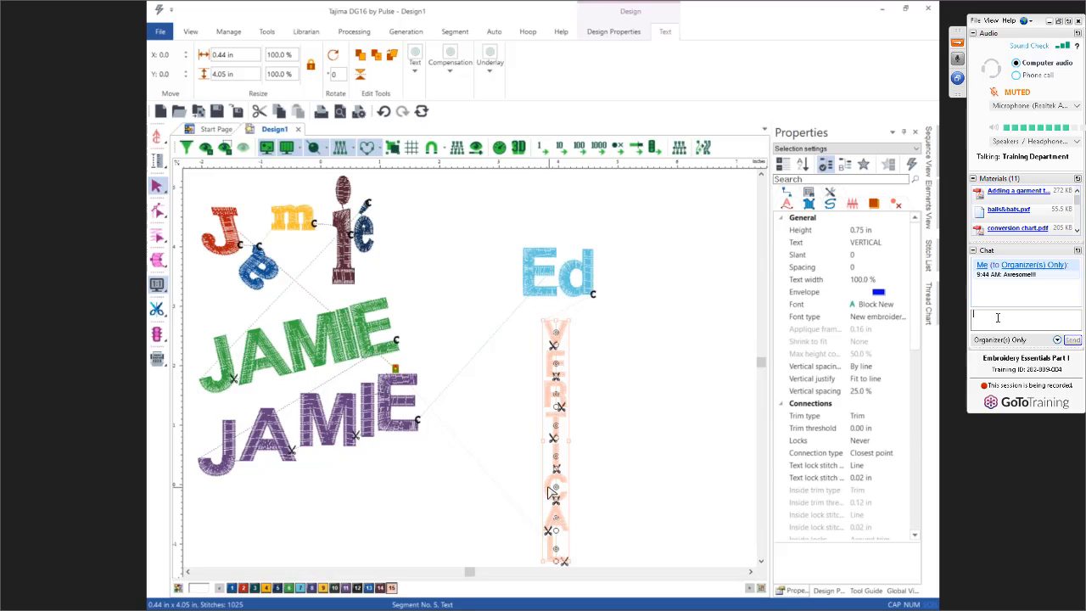
right_click(392, 588)
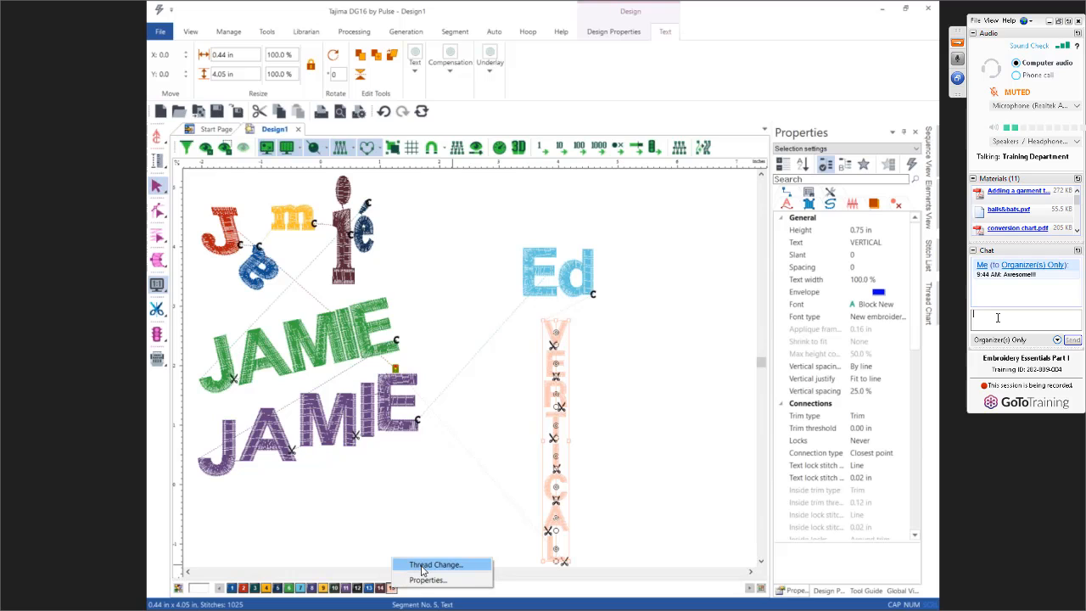
left_click(422, 566)
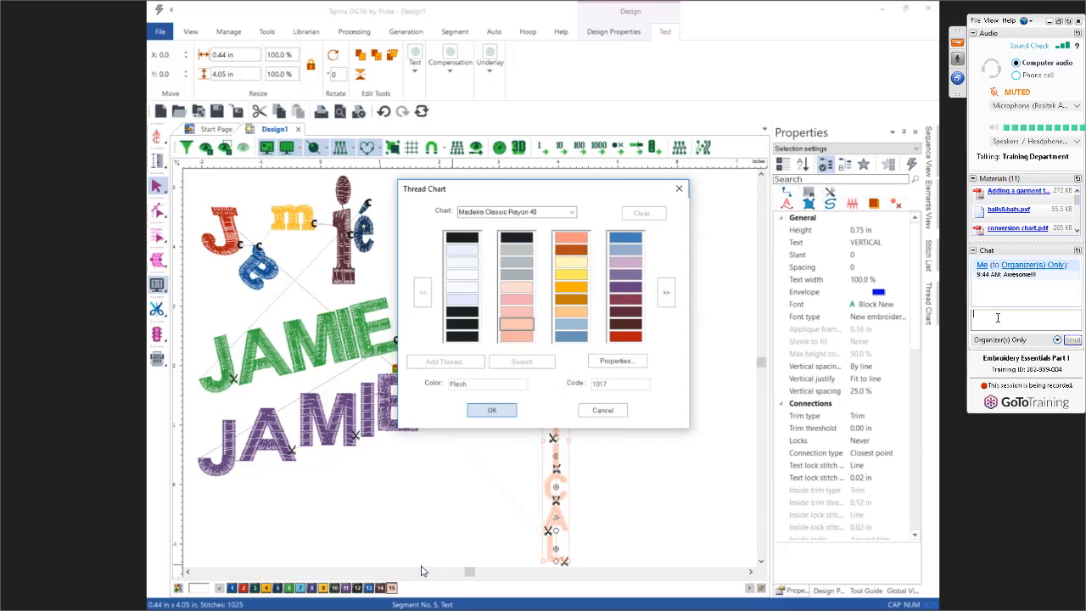
left_click(666, 292)
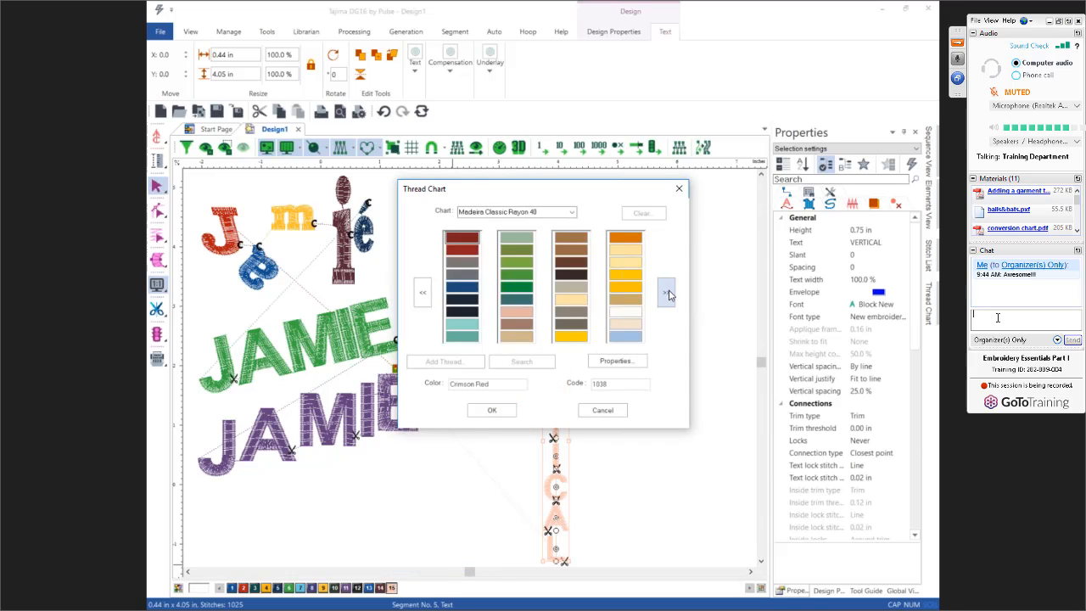
left_click(666, 292)
left_click(666, 292)
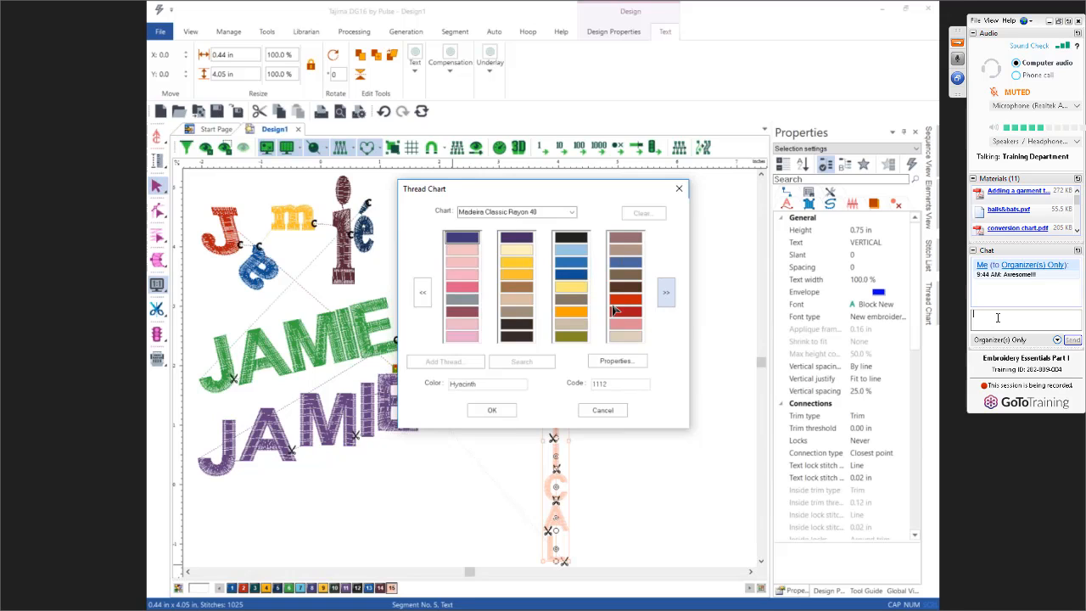
double_click(629, 386)
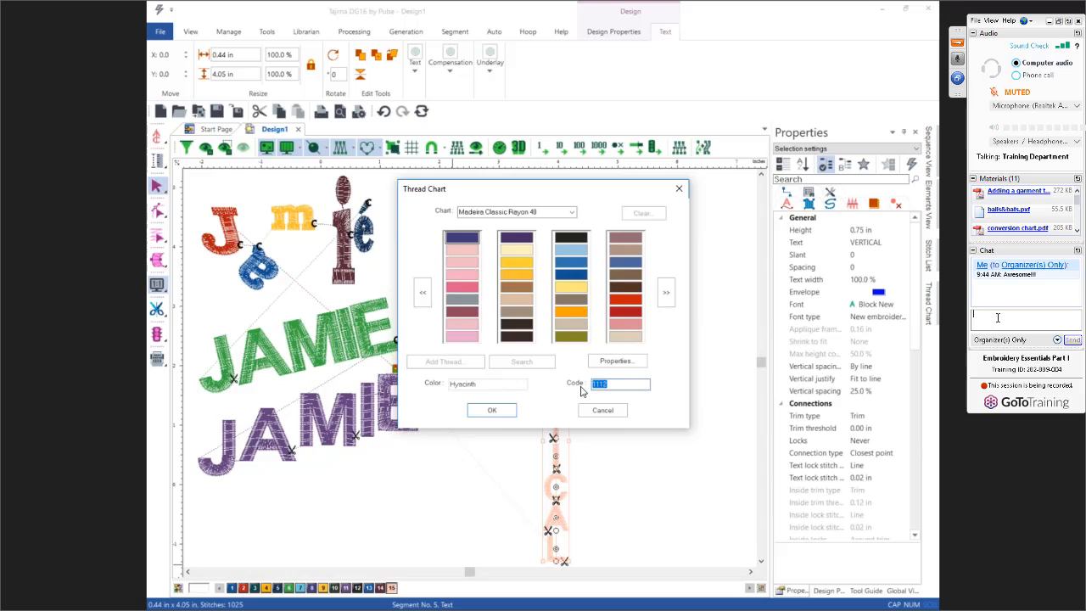
type("12")
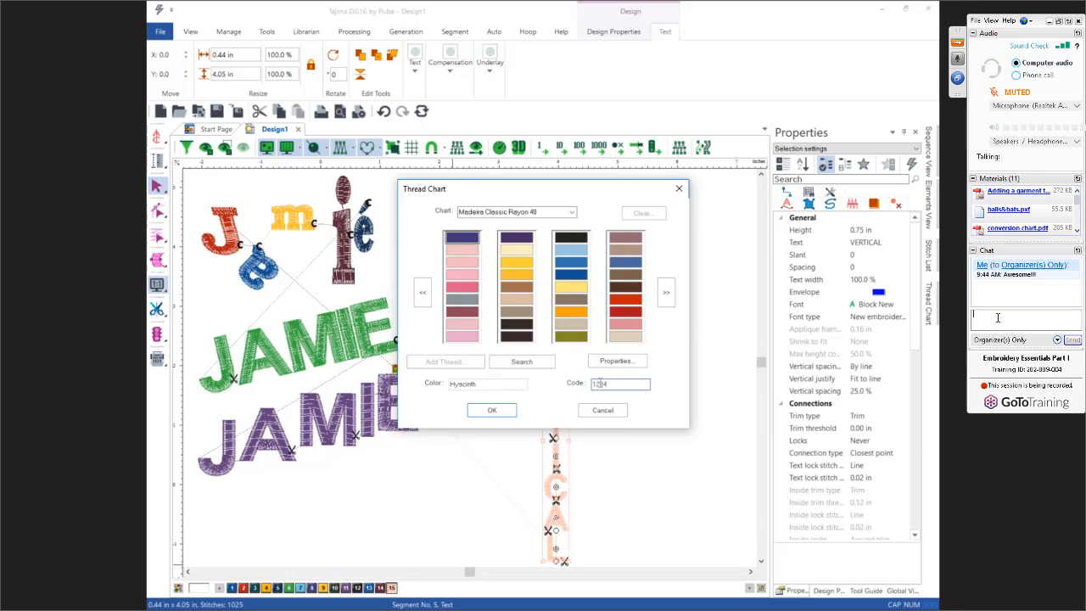
left_click(522, 362)
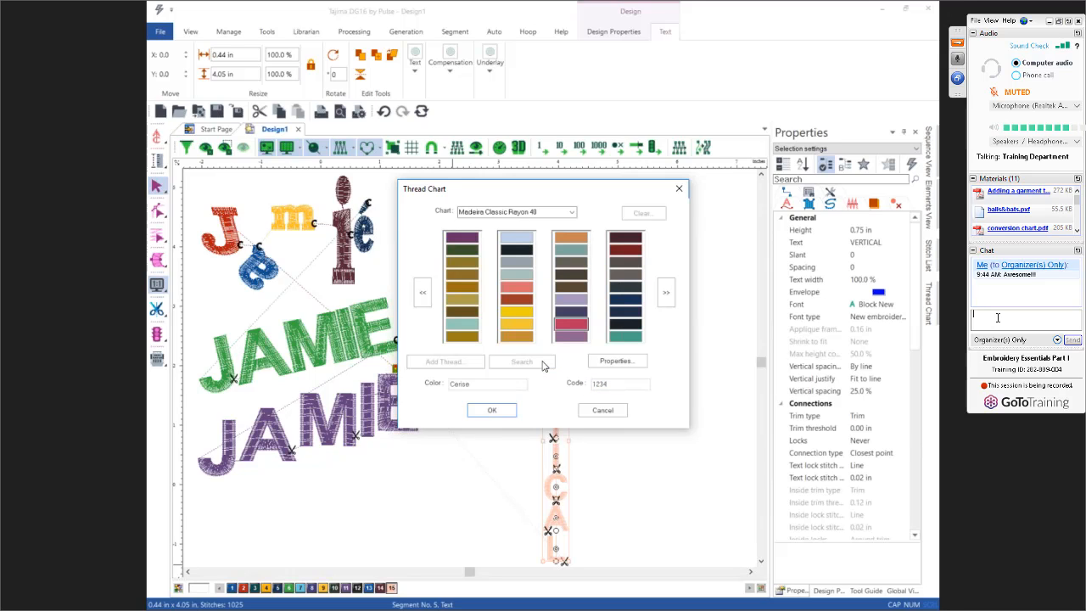
left_click(495, 415)
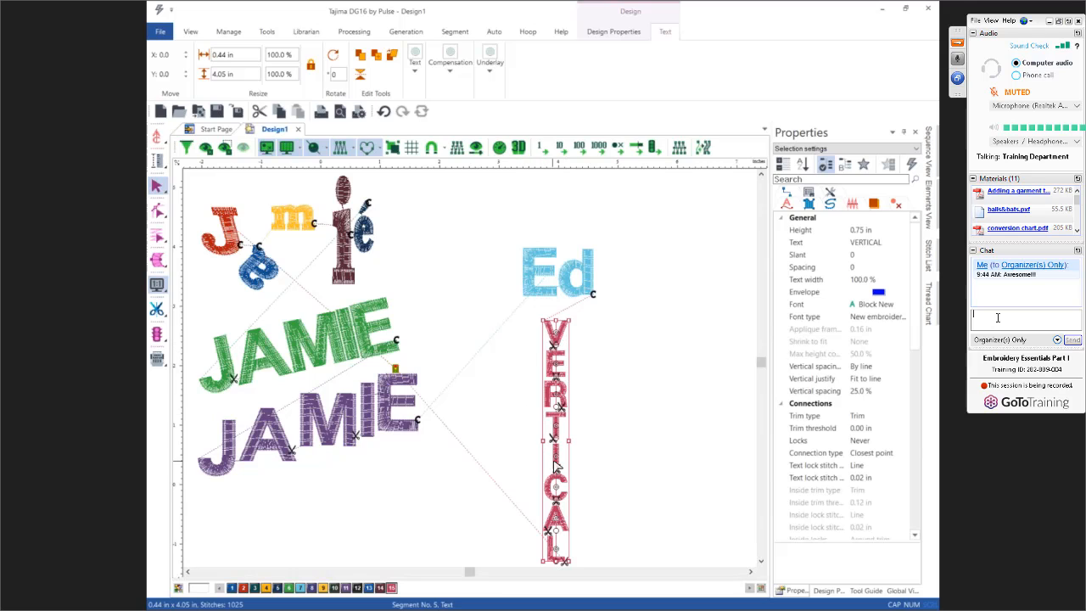
left_click(515, 360)
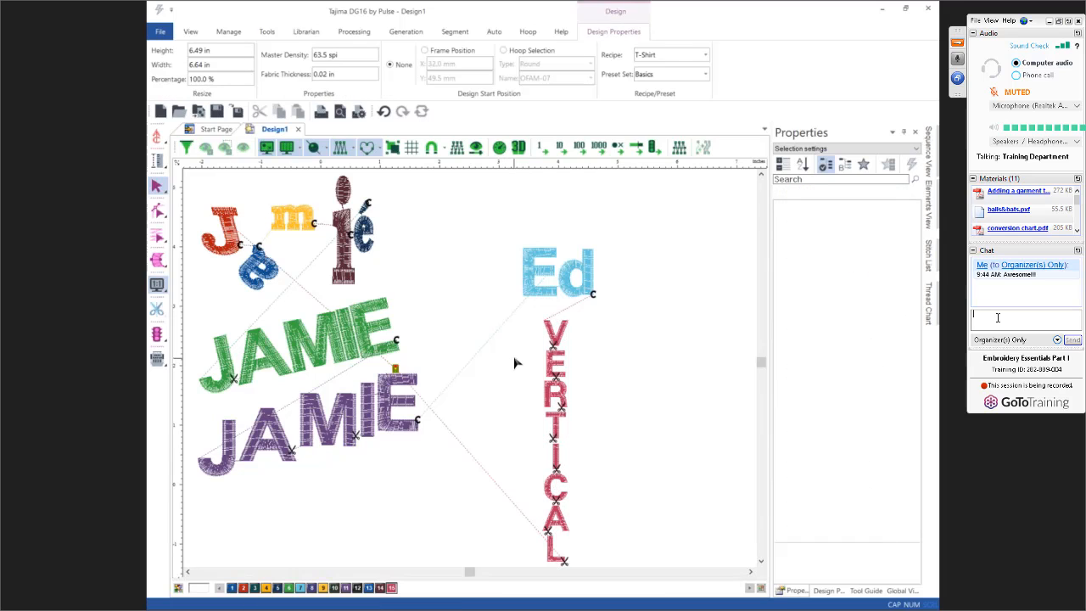
- Open the design's print preview and review the needle and thread colour list on the second page
left_click(157, 34)
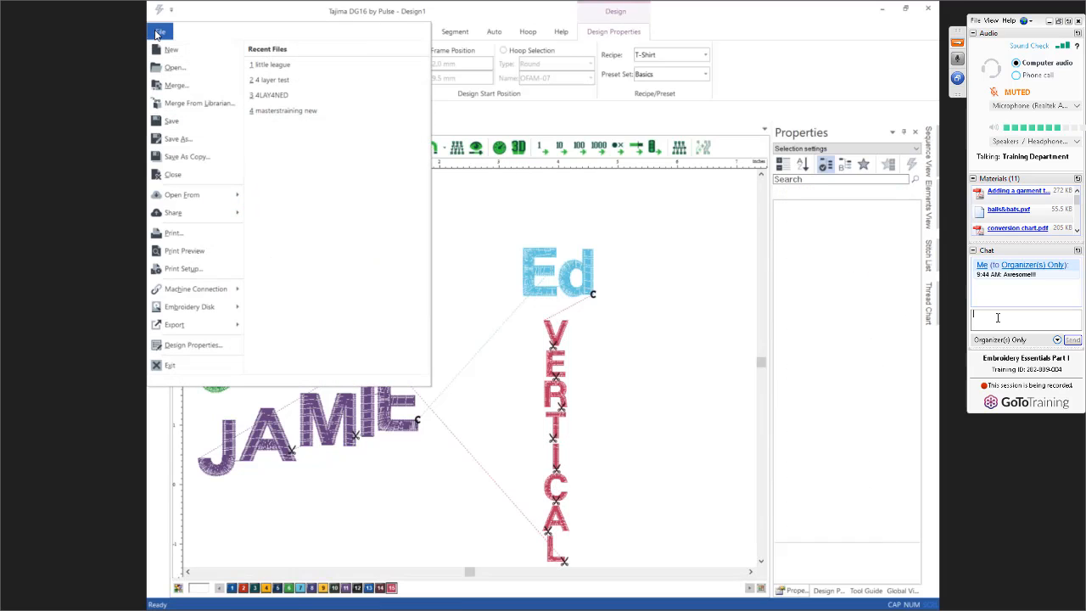
left_click(183, 251)
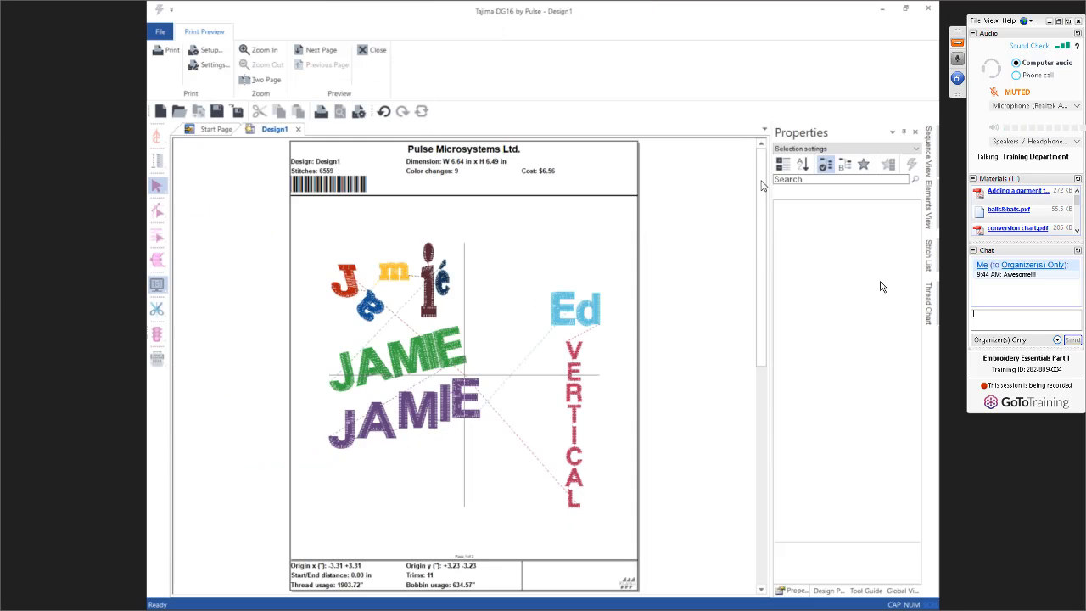
left_click_drag(761, 226, 767, 501)
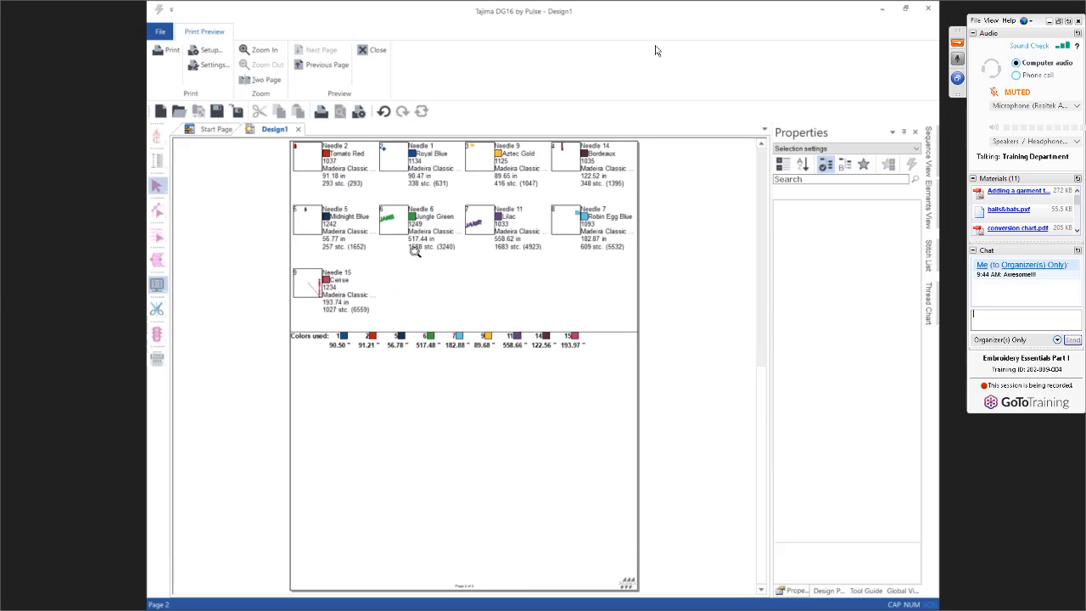
- Examine the needle 15 thread entry in the worksheet's colour list and close the print preview
left_click(321, 285)
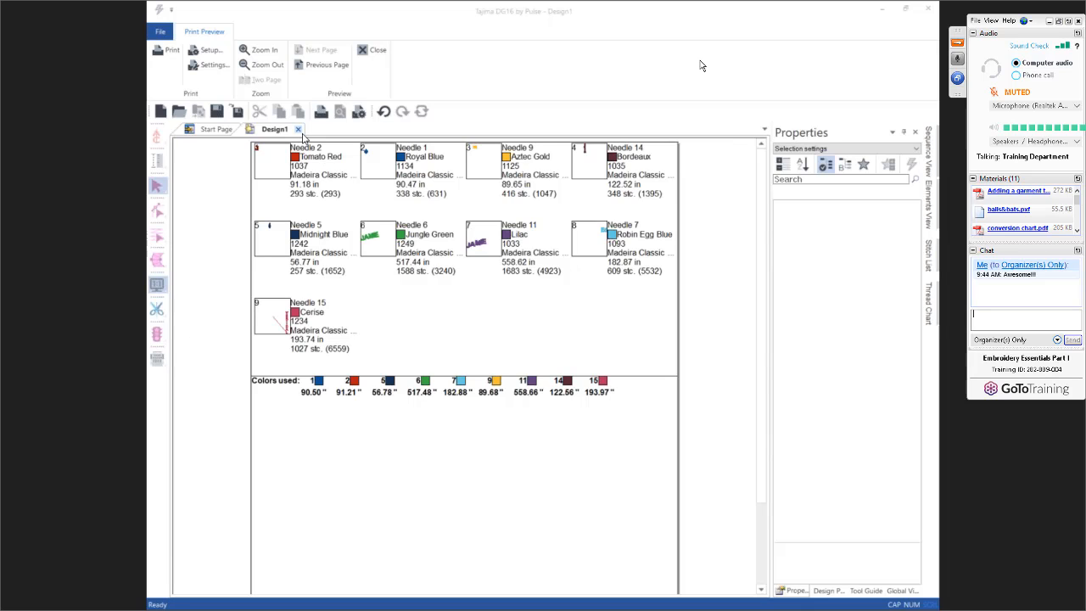
left_click(374, 50)
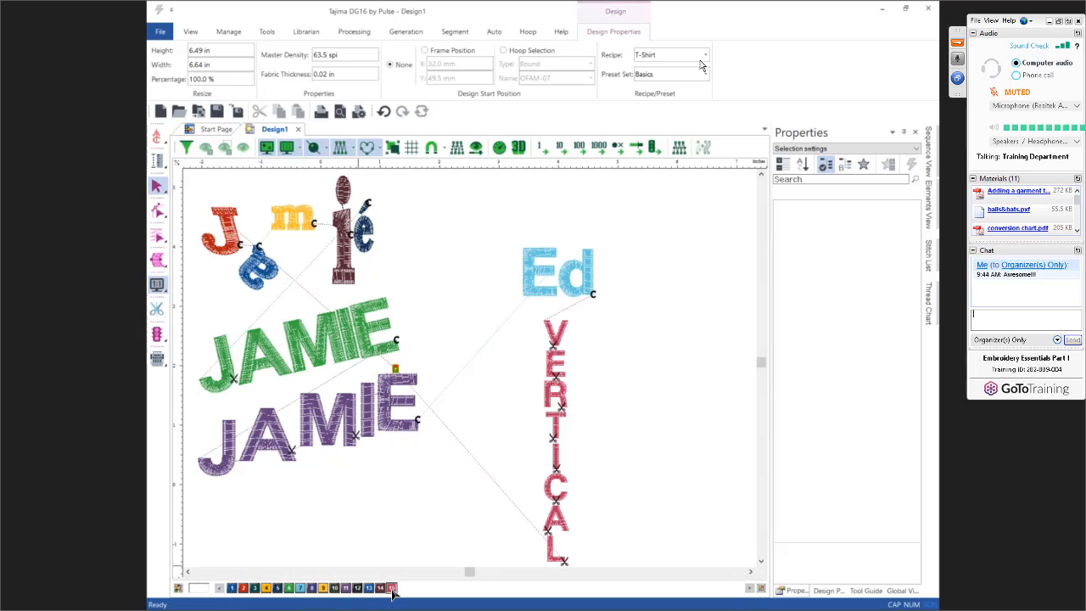
- Change needle 1's thread to the dusty mauve colour from the Madeira Classic Rayon 40 chart
right_click(232, 589)
left_click(273, 564)
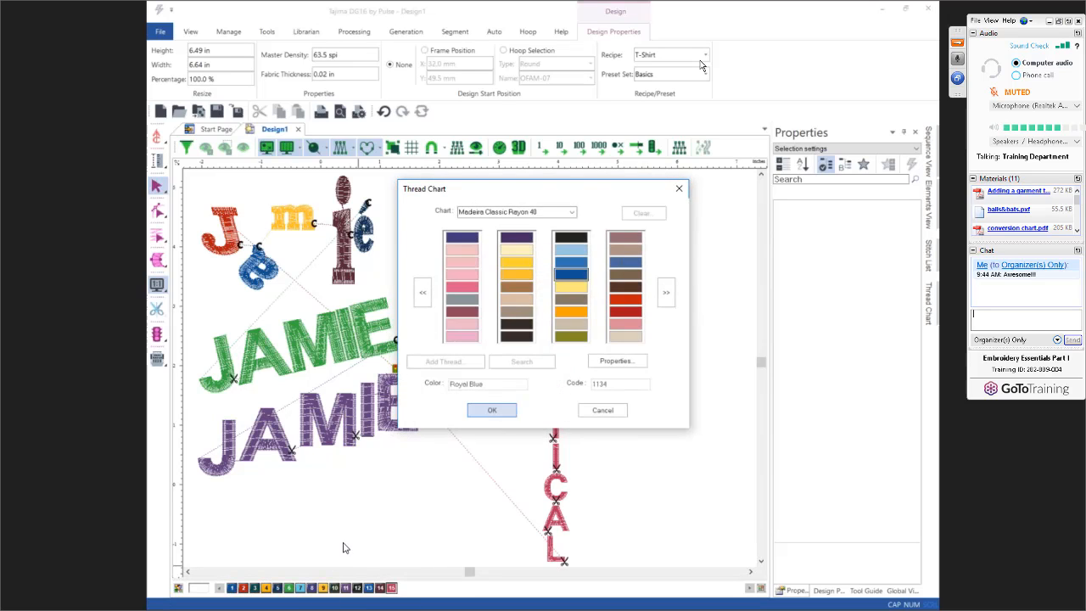
left_click(475, 239)
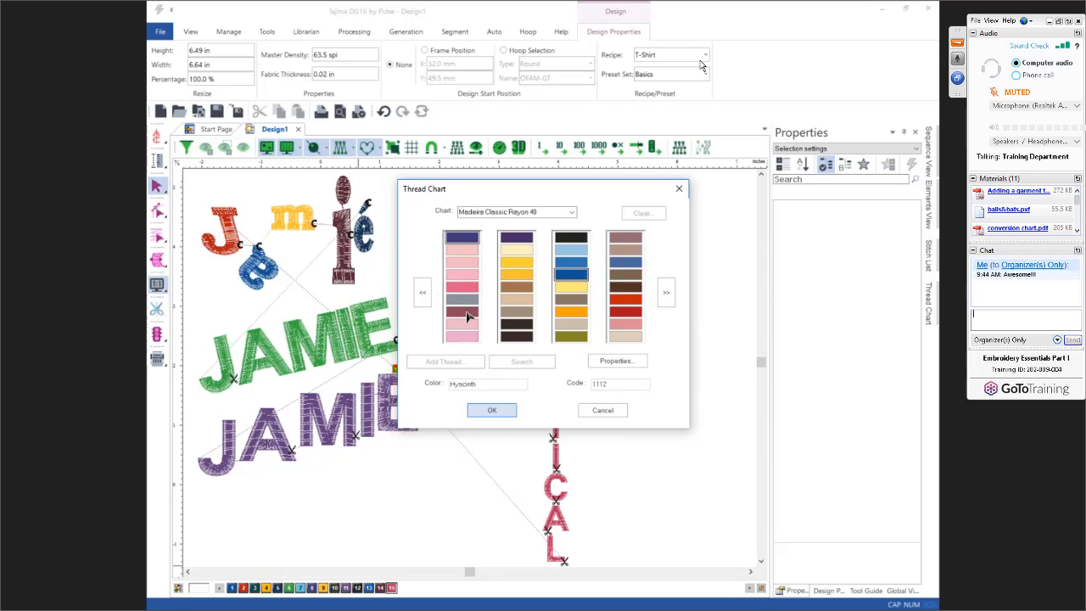
left_click(493, 411)
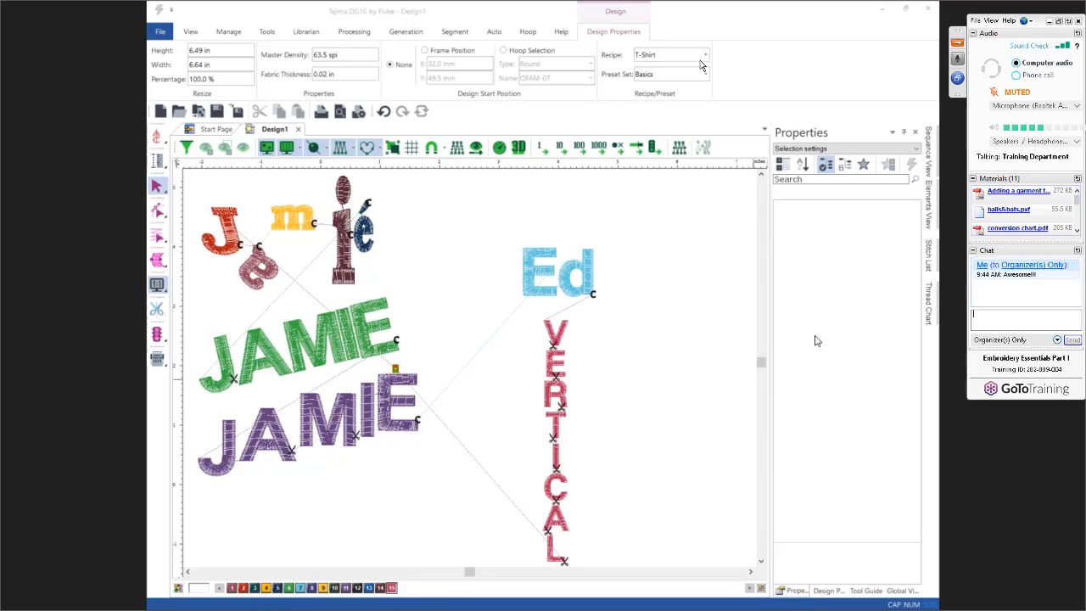
- Add a purple thread as needle 16 and a teal thread as needle 17 from the Madeira Classic Rayon thread chart
left_click(929, 290)
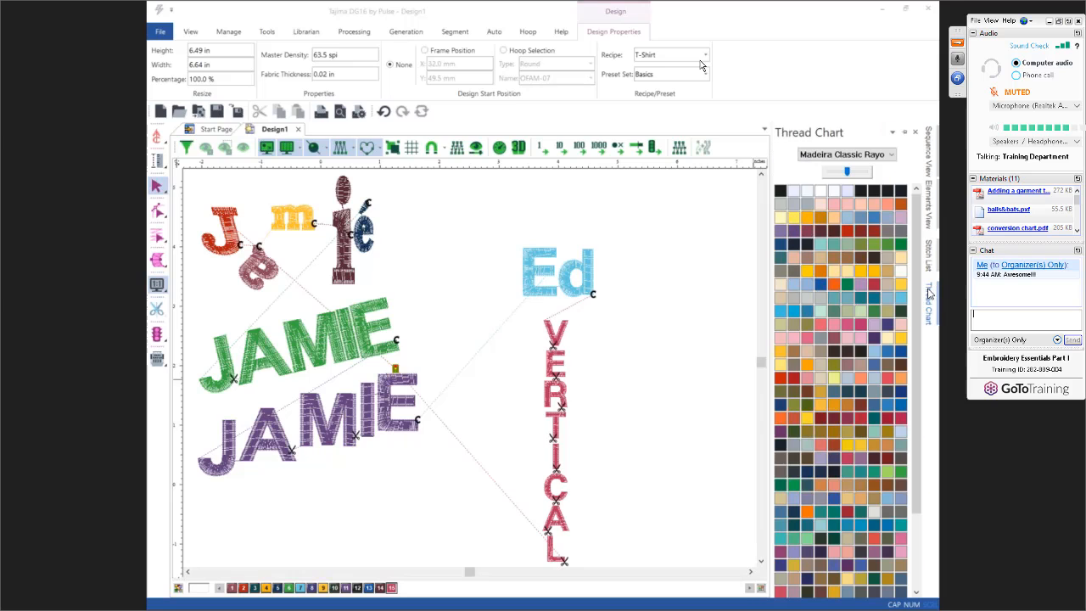
double_click(879, 287)
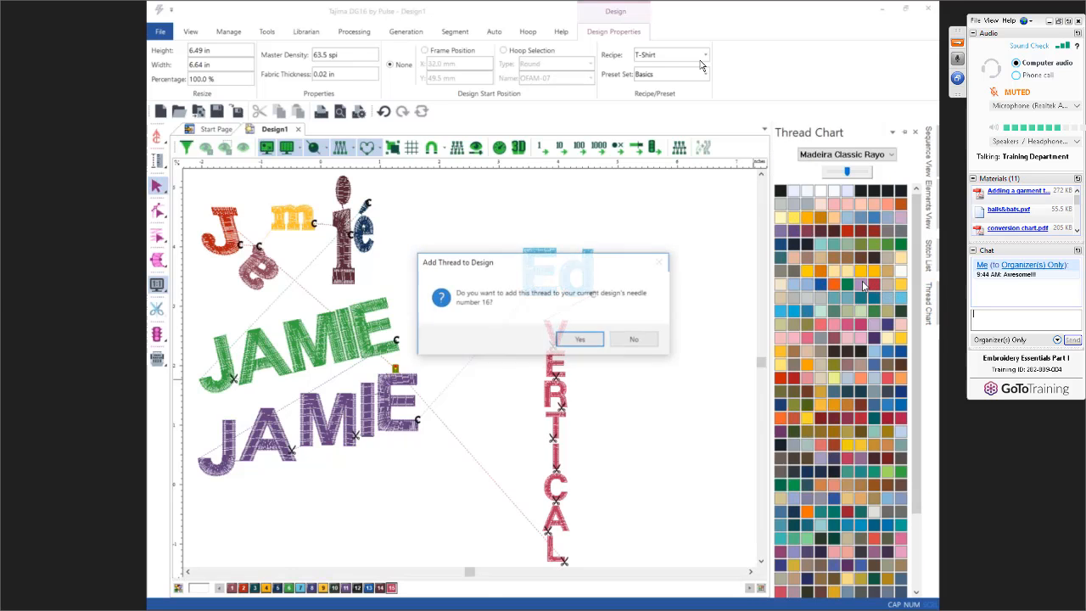
left_click(576, 341)
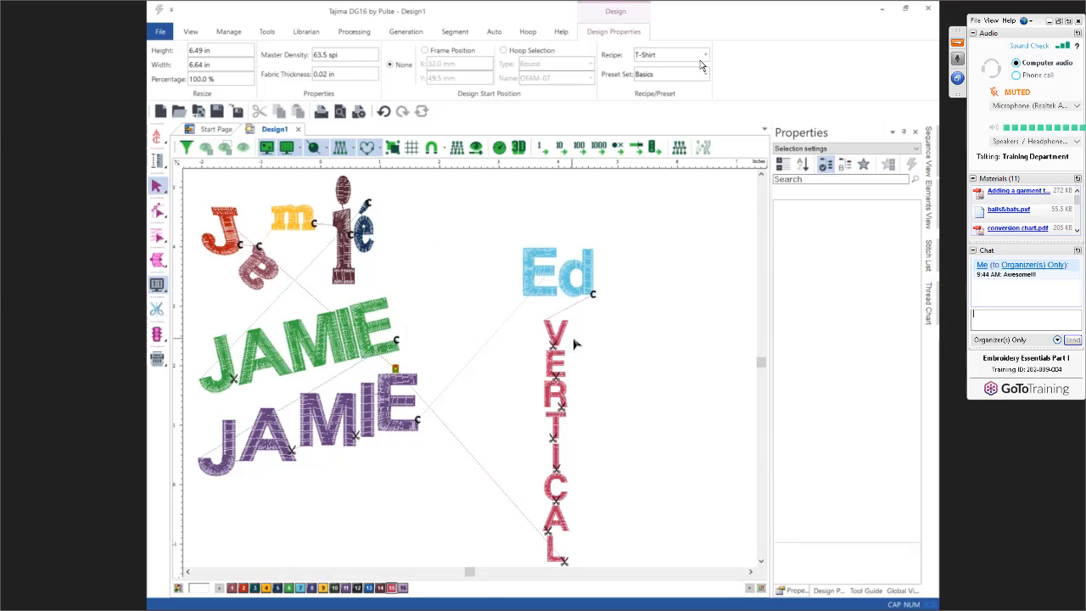
left_click(928, 305)
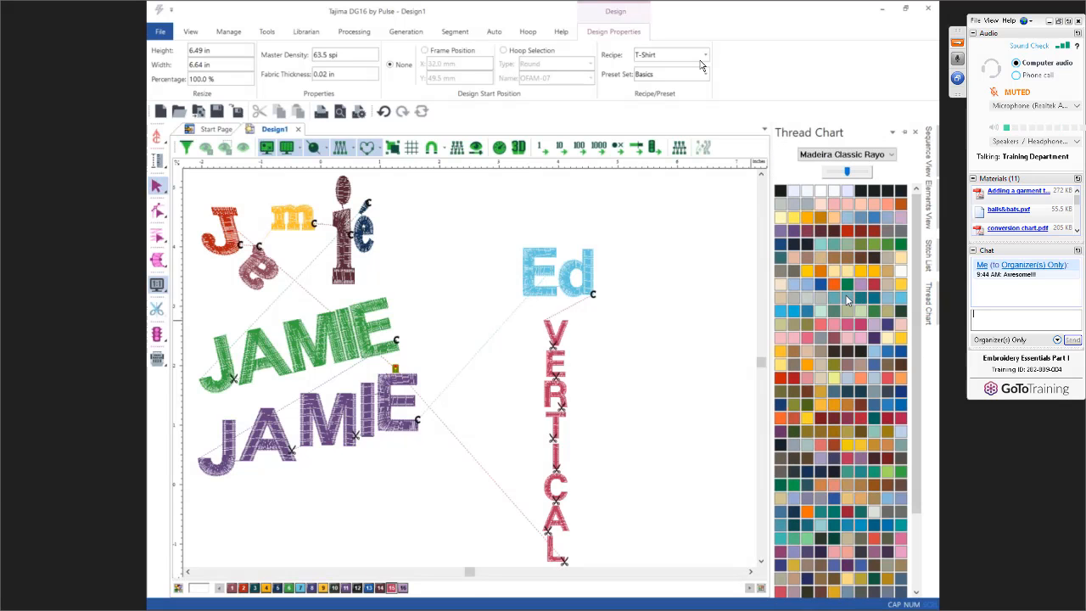
double_click(823, 306)
left_click(579, 339)
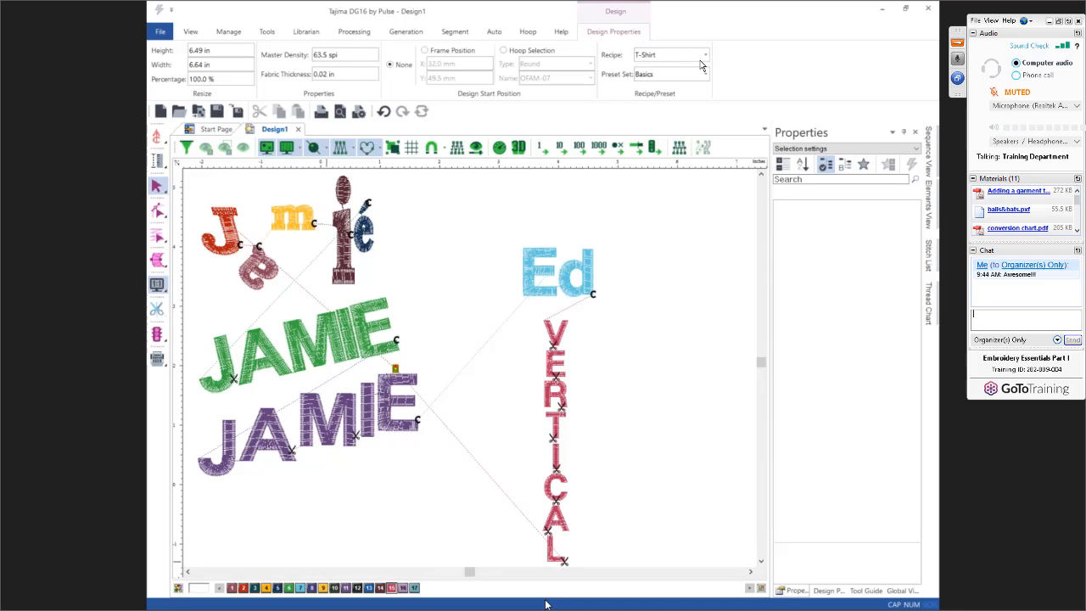
left_click(177, 589)
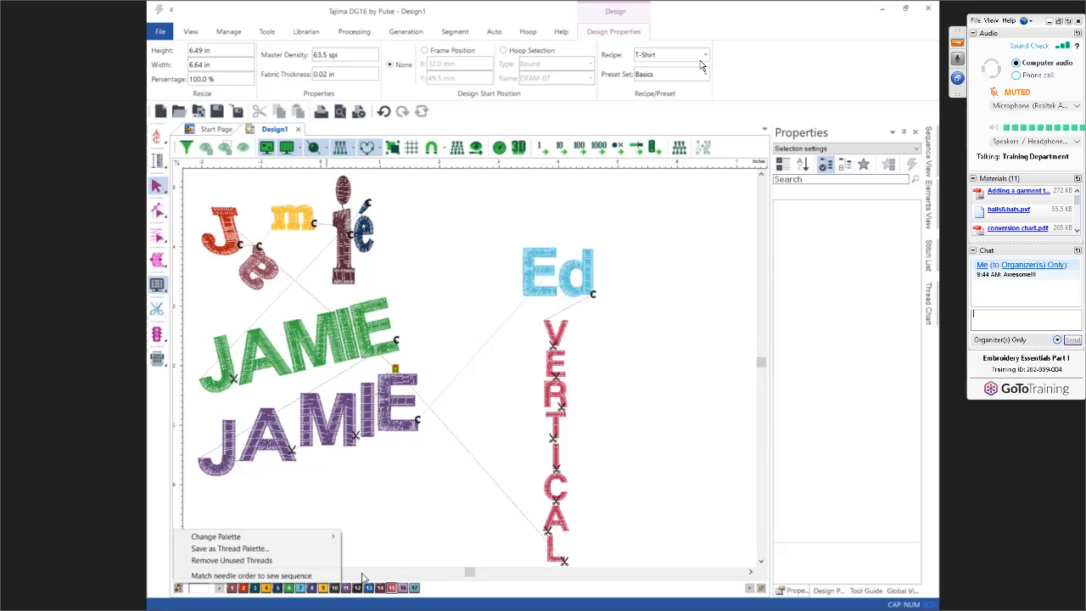
left_click(426, 534)
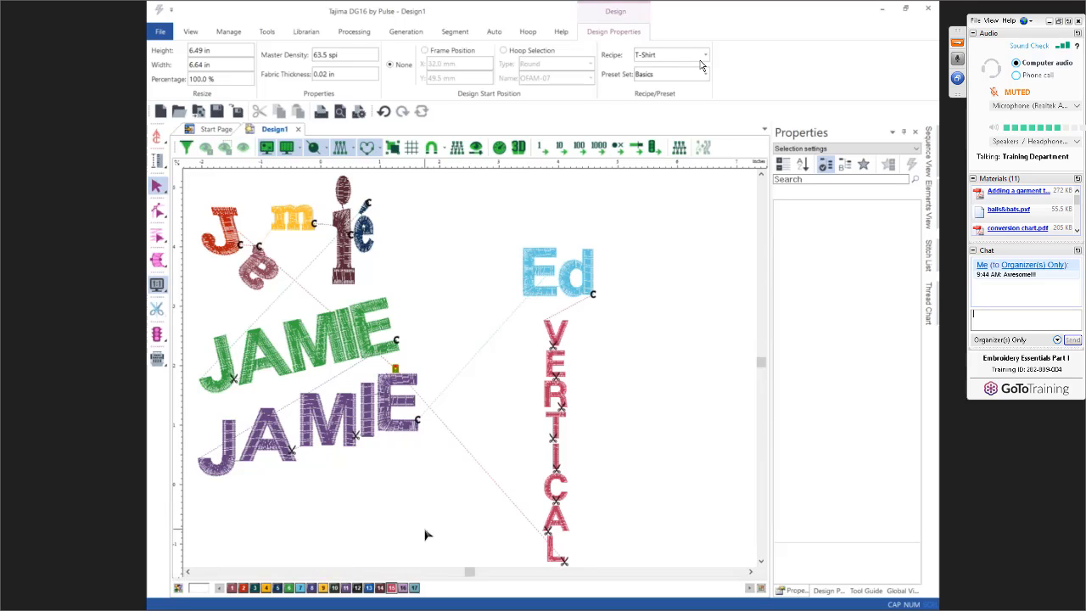